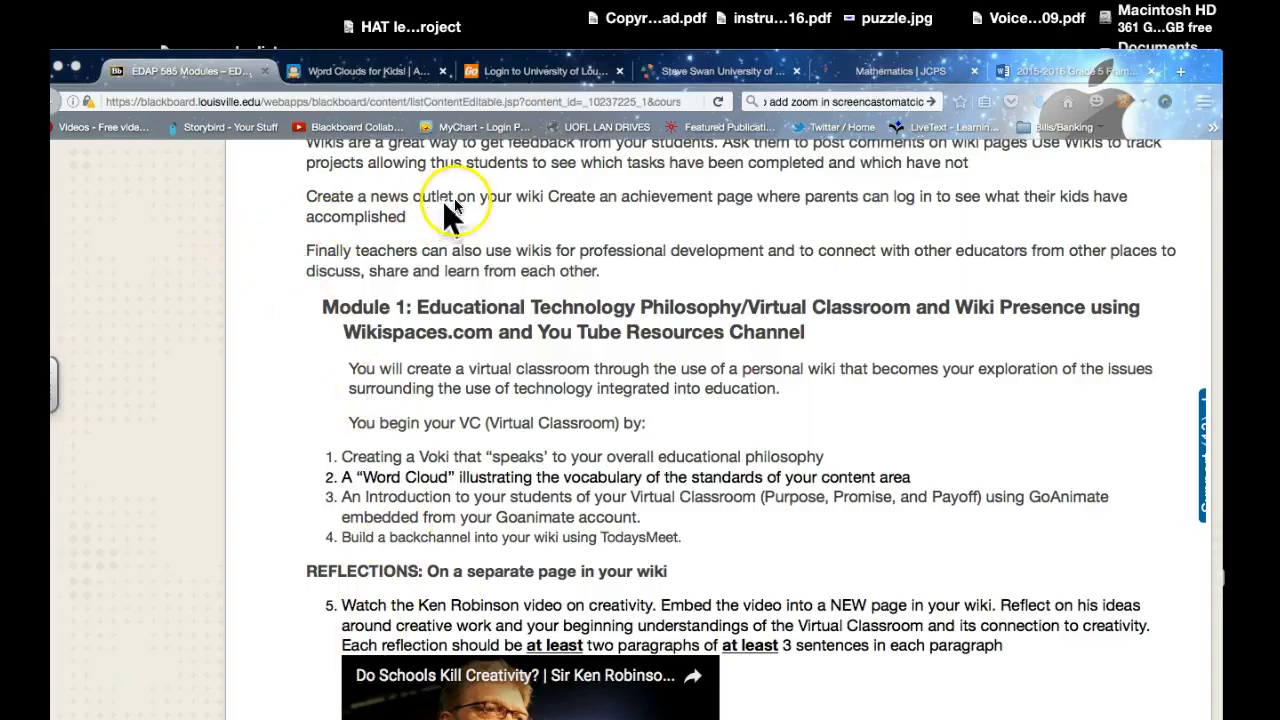
- Open the 2015-2016 Grade 5 Framework from the elementary mathematics curriculum frameworks on the JCPS site
click(922, 74)
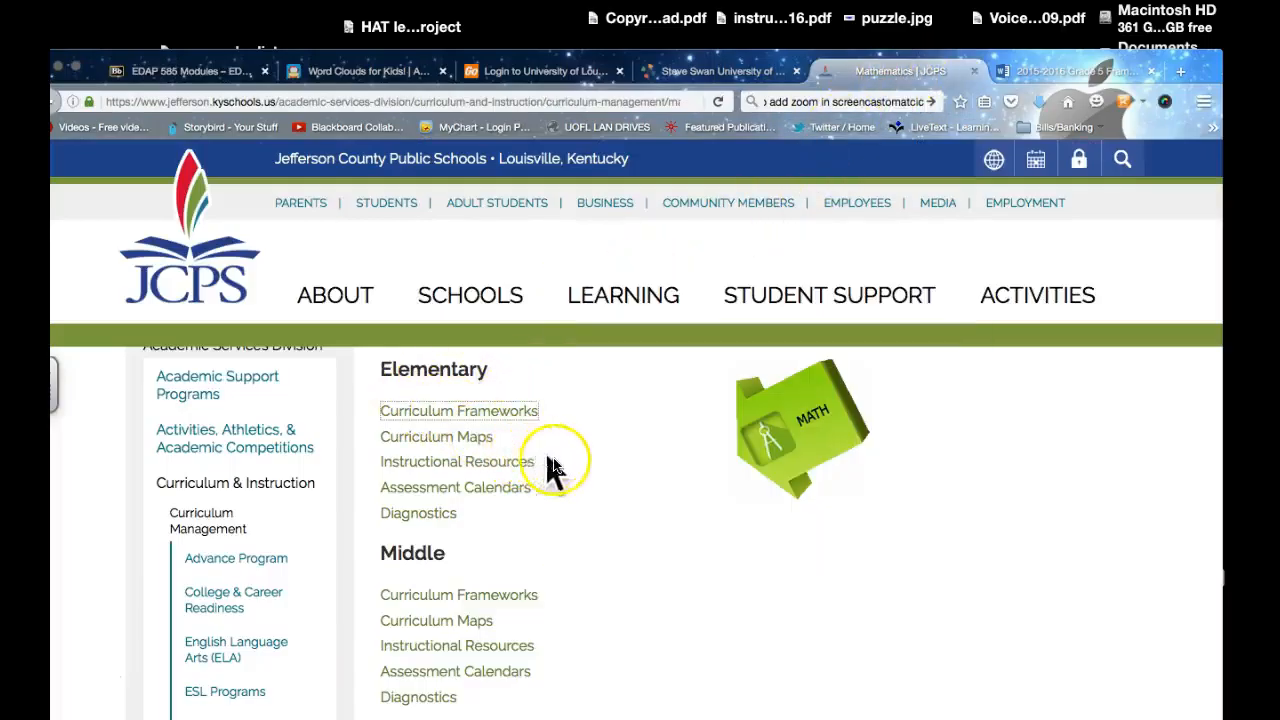
click(481, 423)
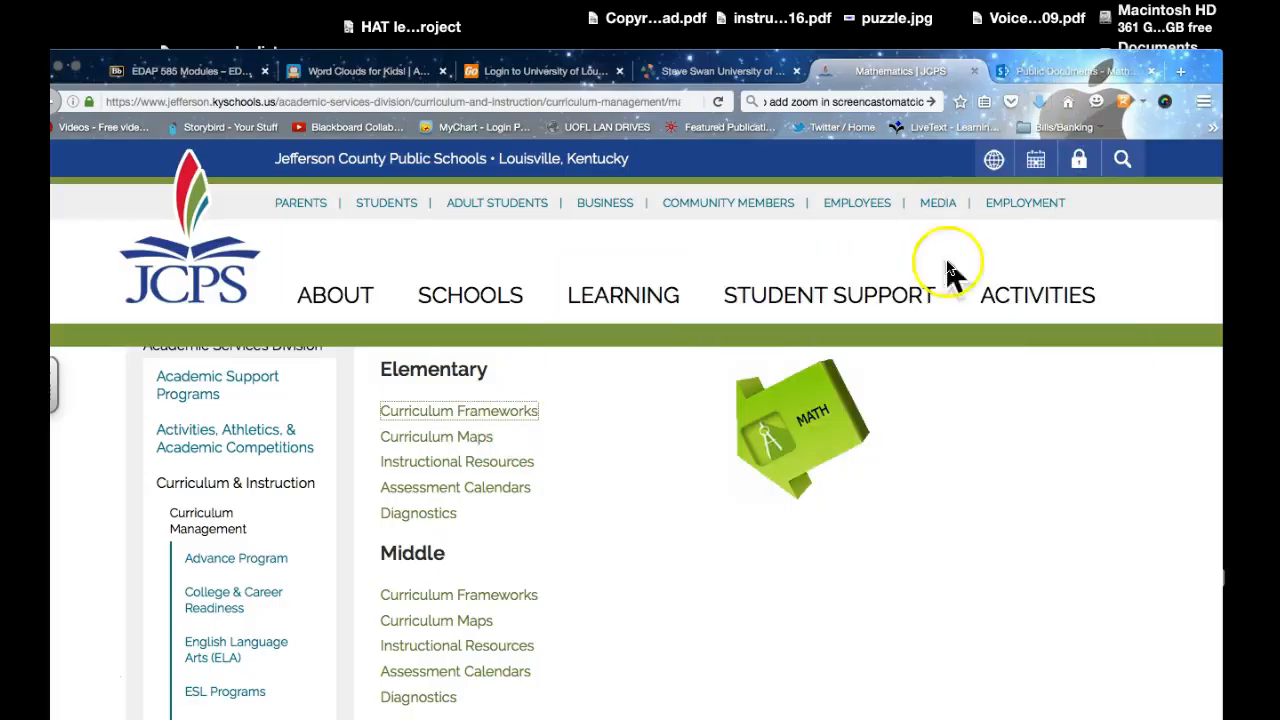
click(1058, 86)
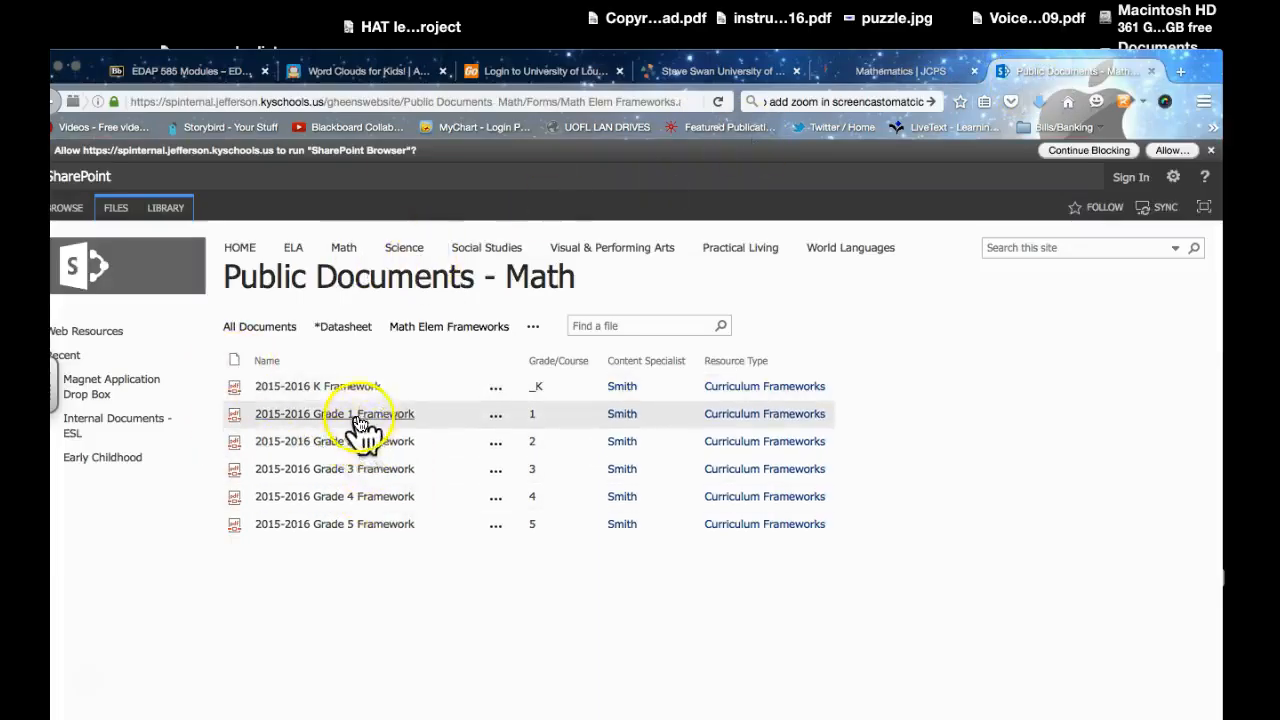
click(350, 526)
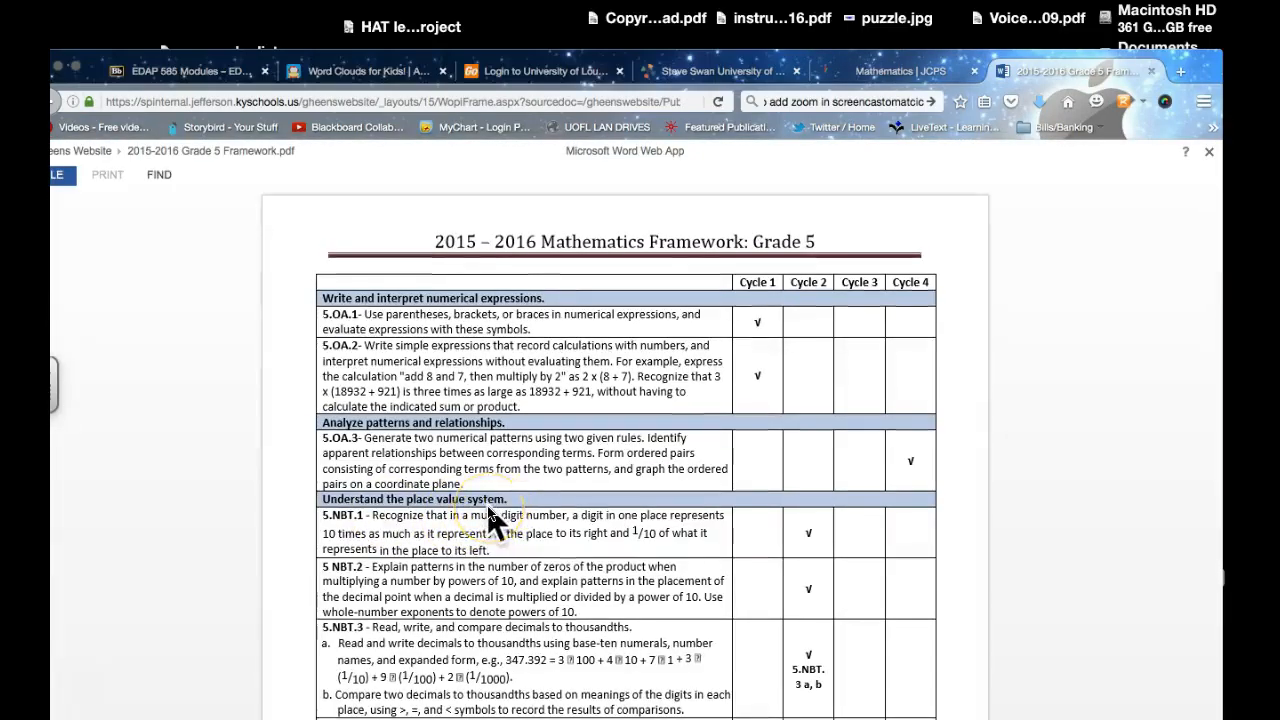
- Look through the Grade 5 mathematics framework for a group of standards suitable for a word cloud
scroll(488, 508, down, 1)
scroll(487, 510, down, 8)
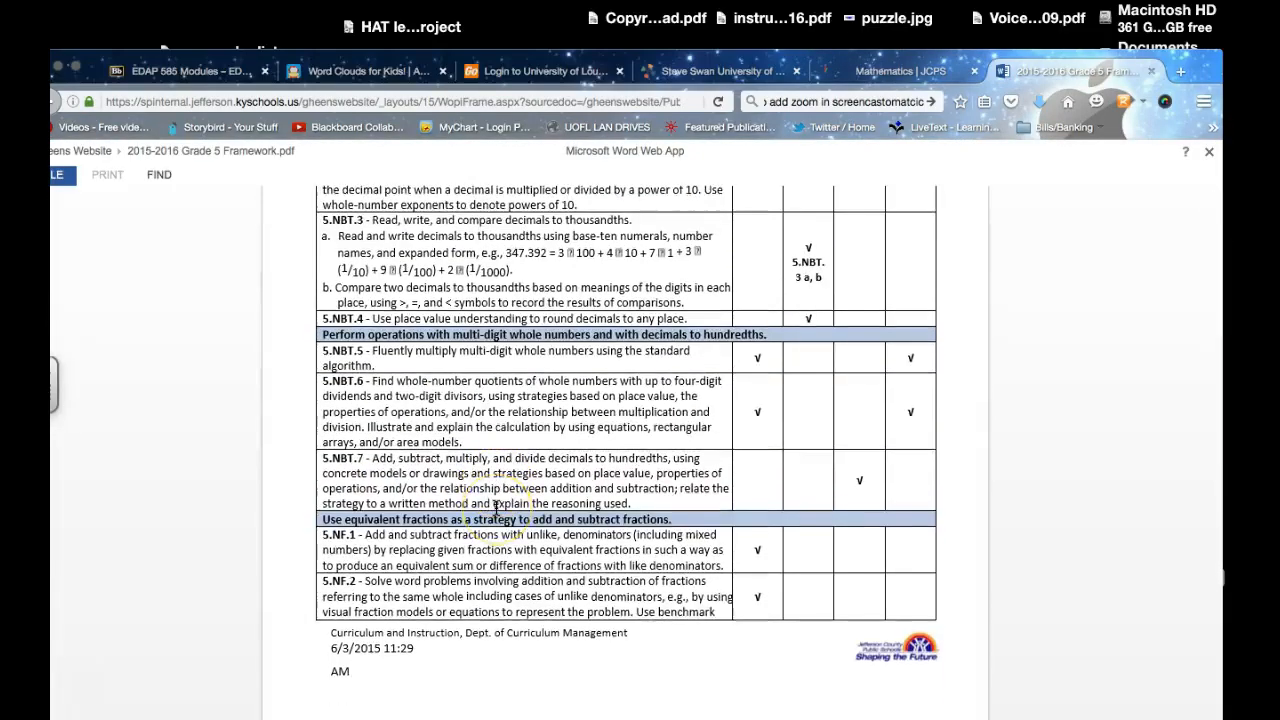
scroll(496, 508, down, 8)
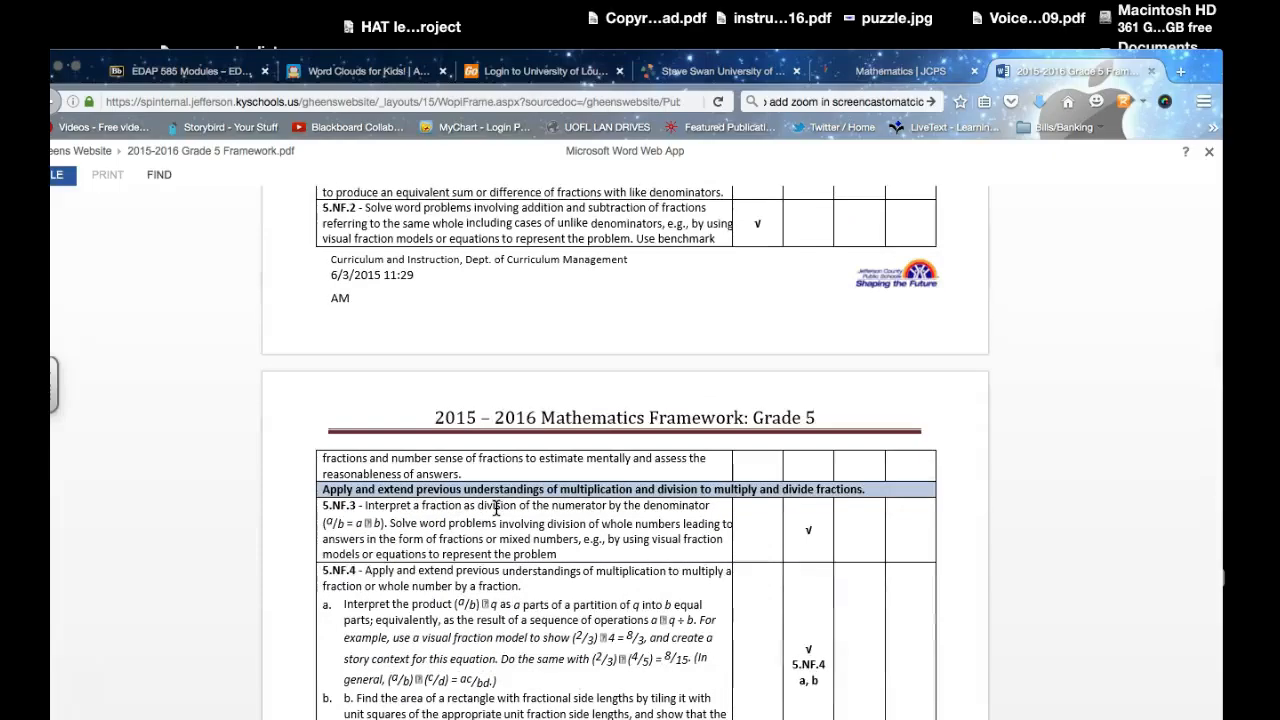
scroll(496, 508, up, 10)
scroll(496, 508, down, 3)
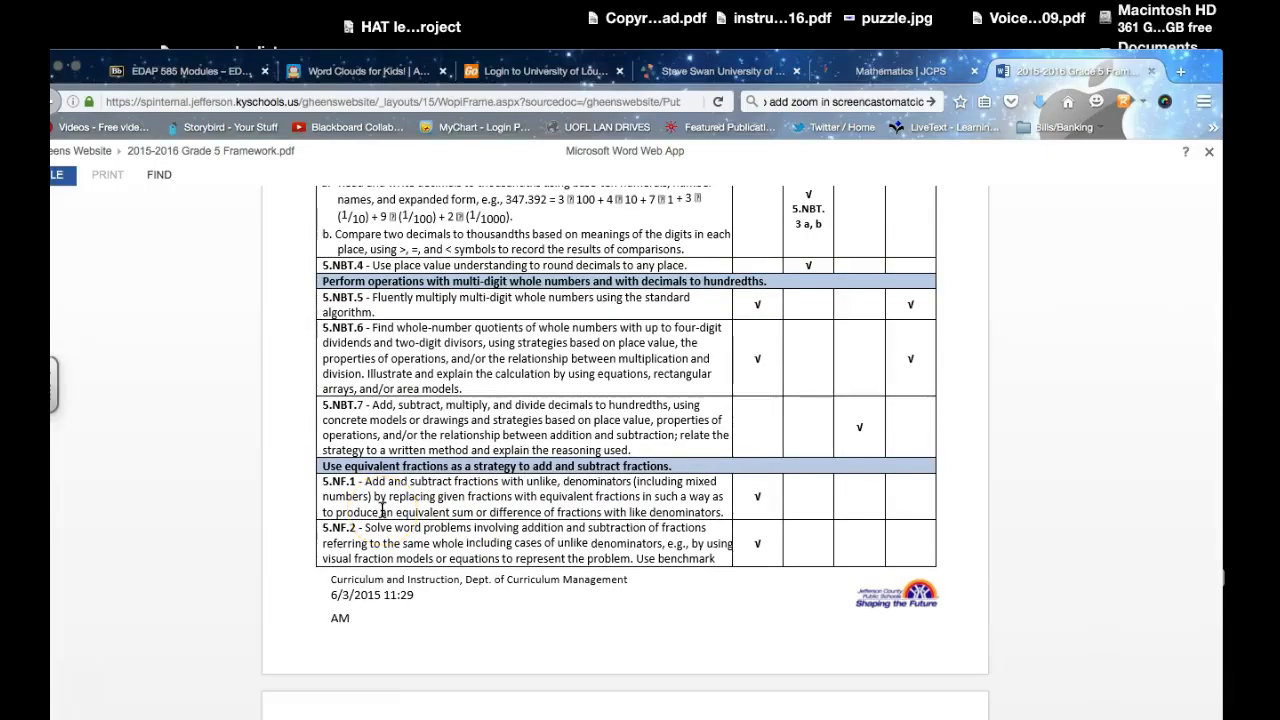
scroll(382, 510, down, 20)
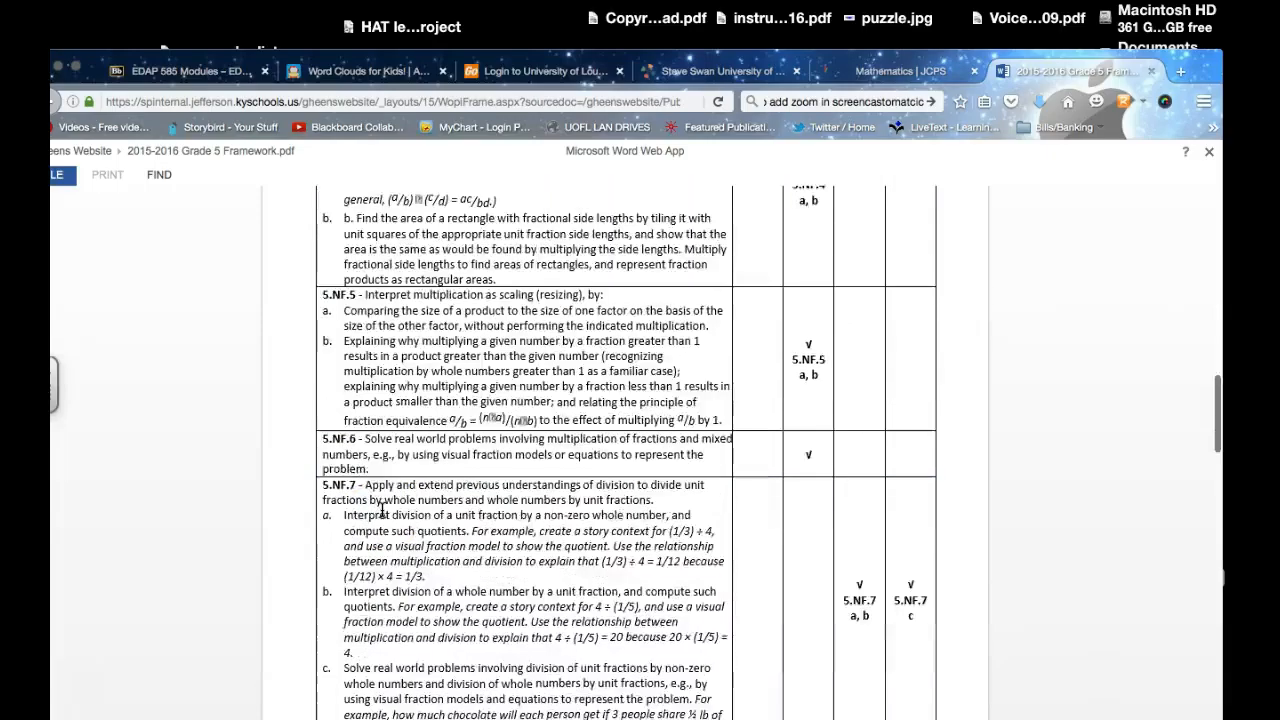
scroll(382, 510, up, 8)
scroll(382, 510, down, 5)
scroll(382, 510, up, 20)
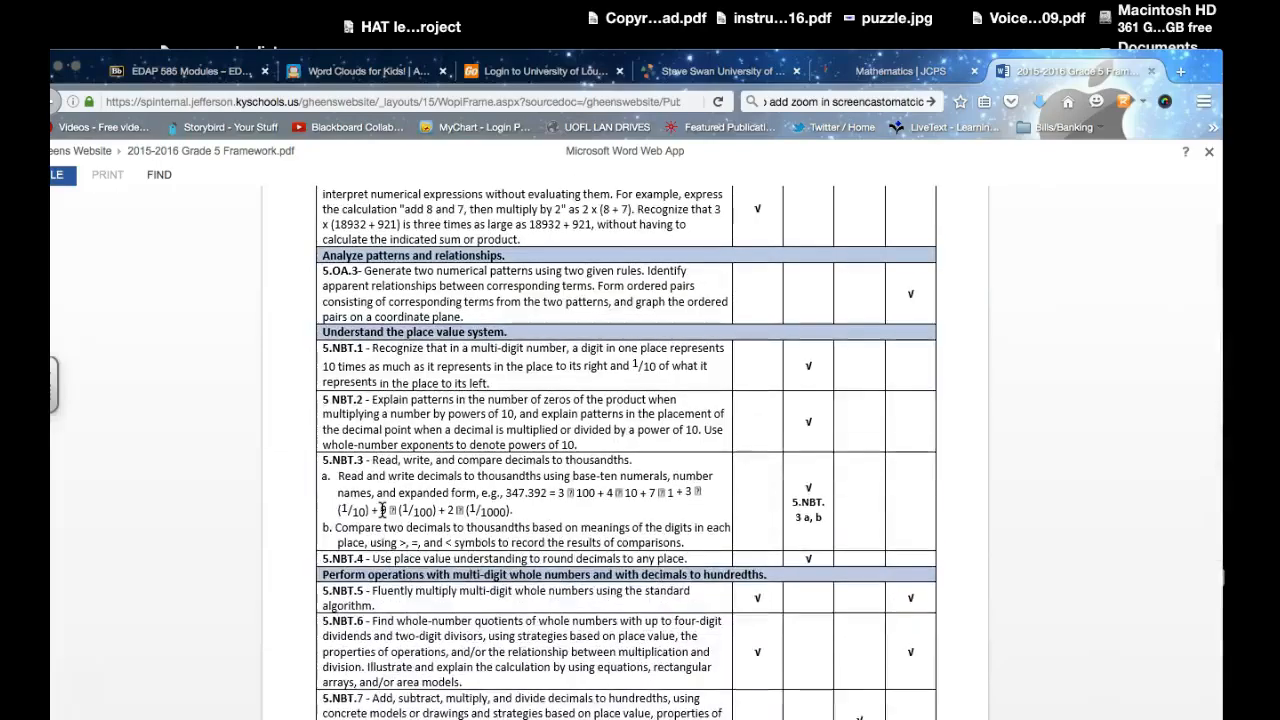
scroll(382, 510, down, 1)
scroll(382, 510, up, 4)
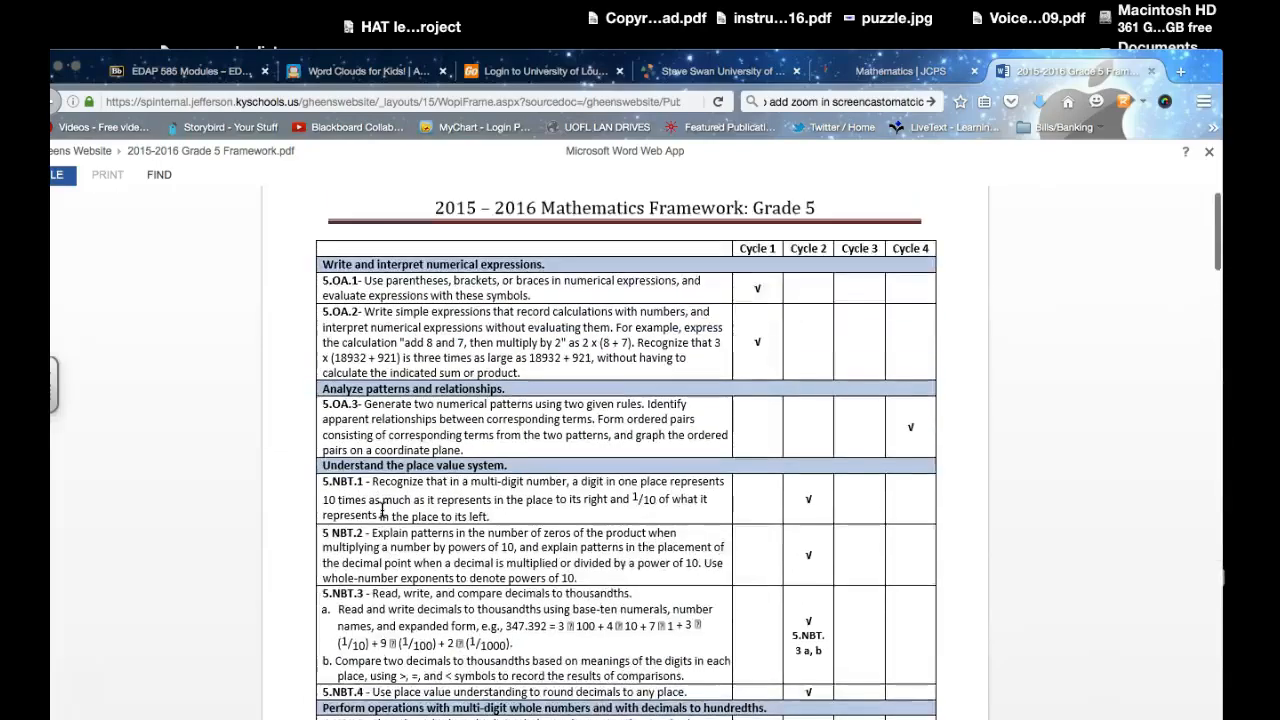
scroll(382, 510, down, 15)
scroll(382, 510, up, 4)
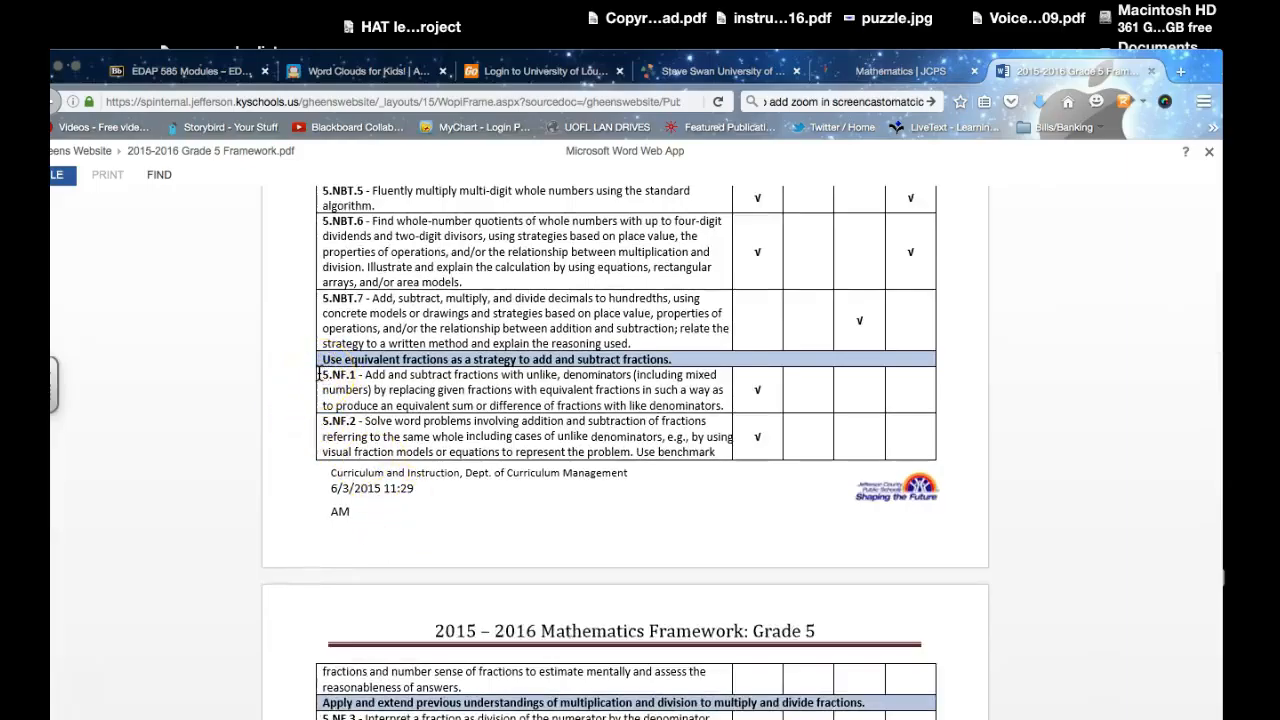
drag(318, 367, 535, 451)
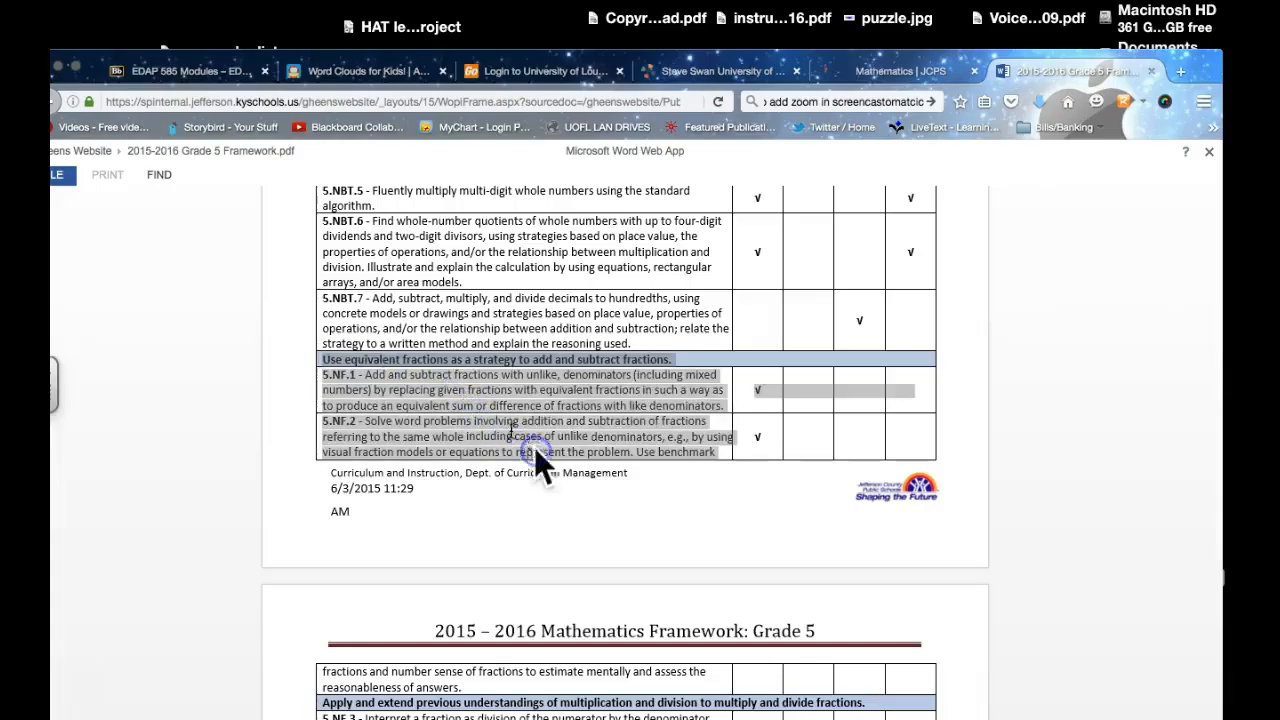
scroll(432, 397, down, 5)
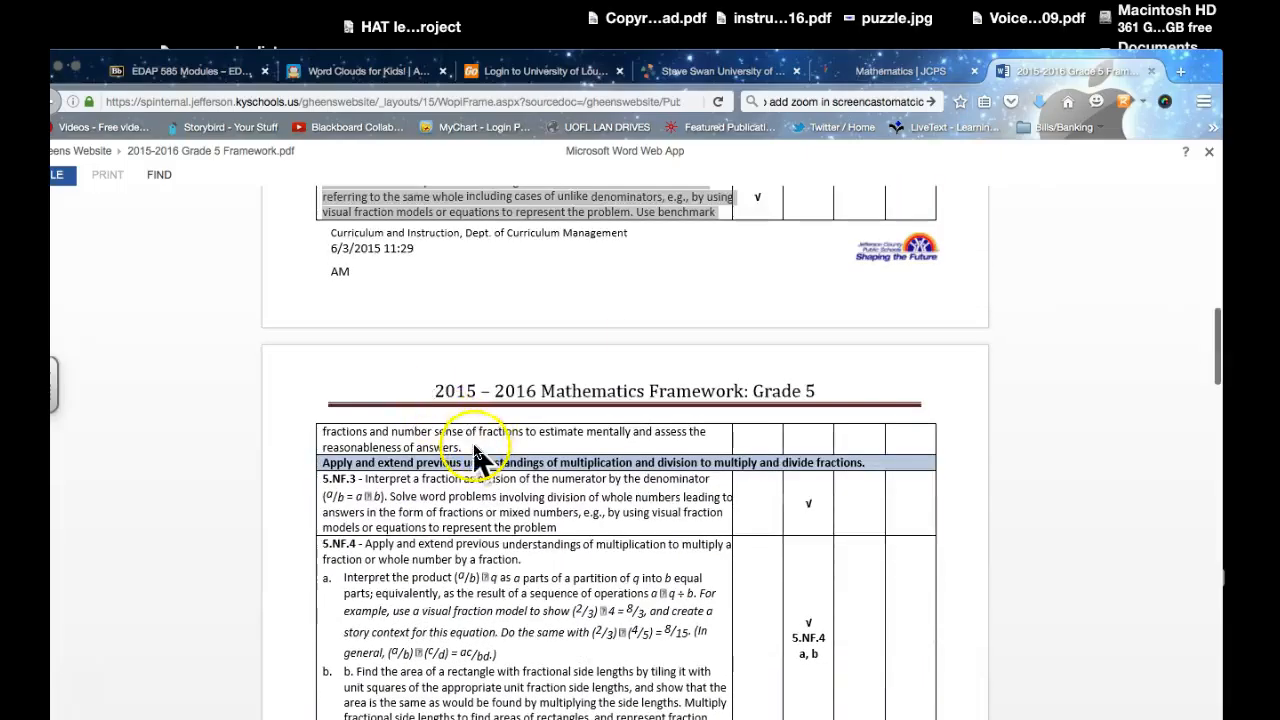
click(468, 441)
drag(468, 441, 318, 430)
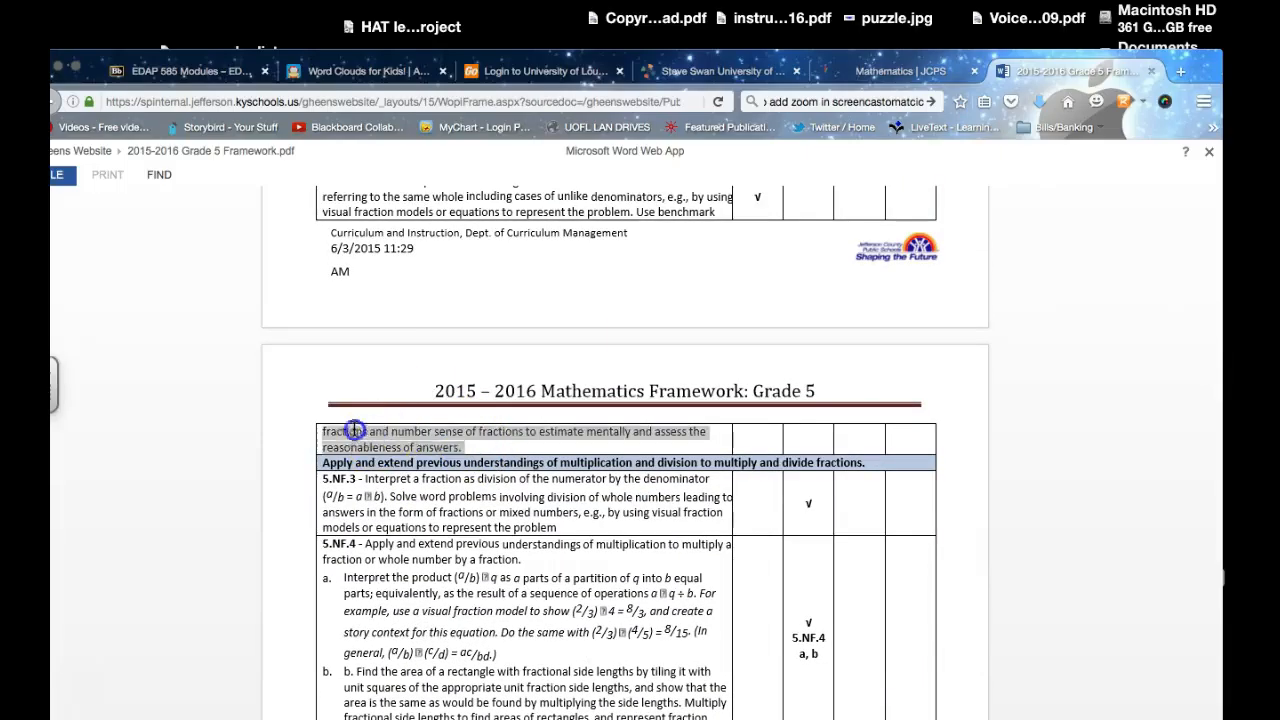
drag(303, 228, 321, 640)
click(320, 637)
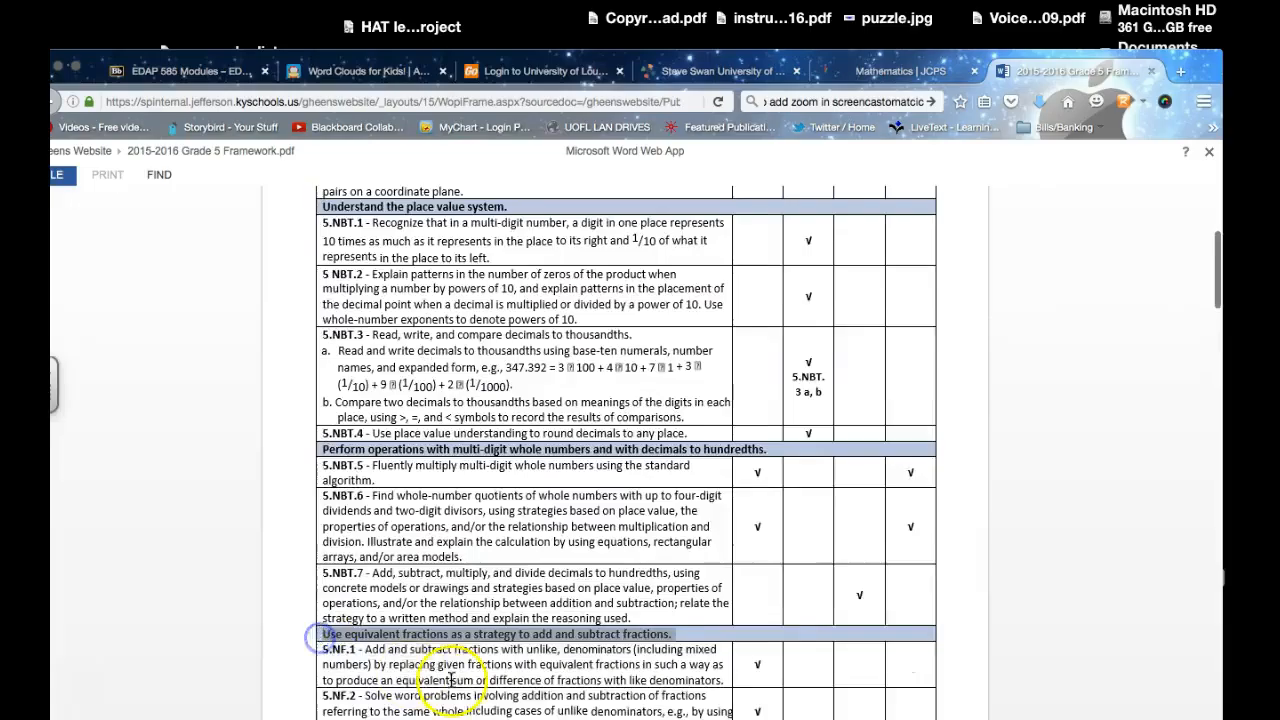
scroll(410, 662, down, 10)
scroll(468, 658, up, 5)
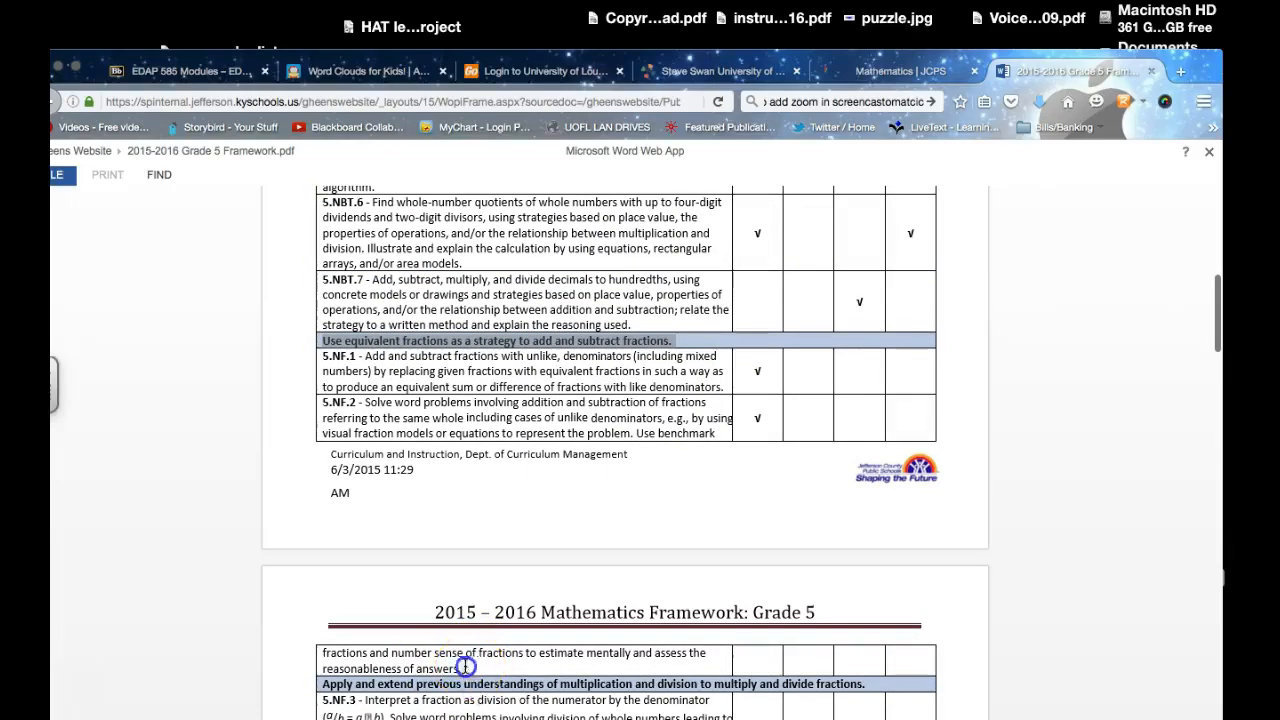
triple_click(412, 654)
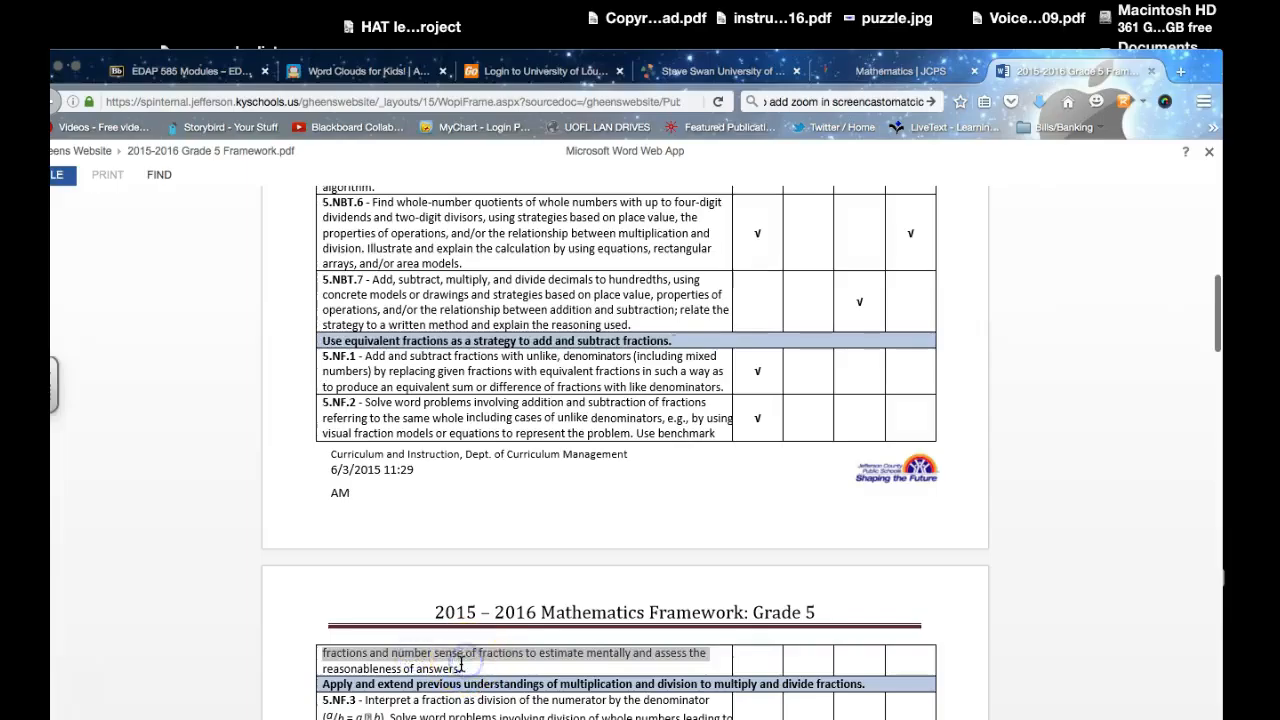
drag(461, 664, 477, 659)
- Select the full text of standards 5.NF.1 and 5.NF.2, including the part continuing on the following page, and copy it
drag(322, 360, 471, 668)
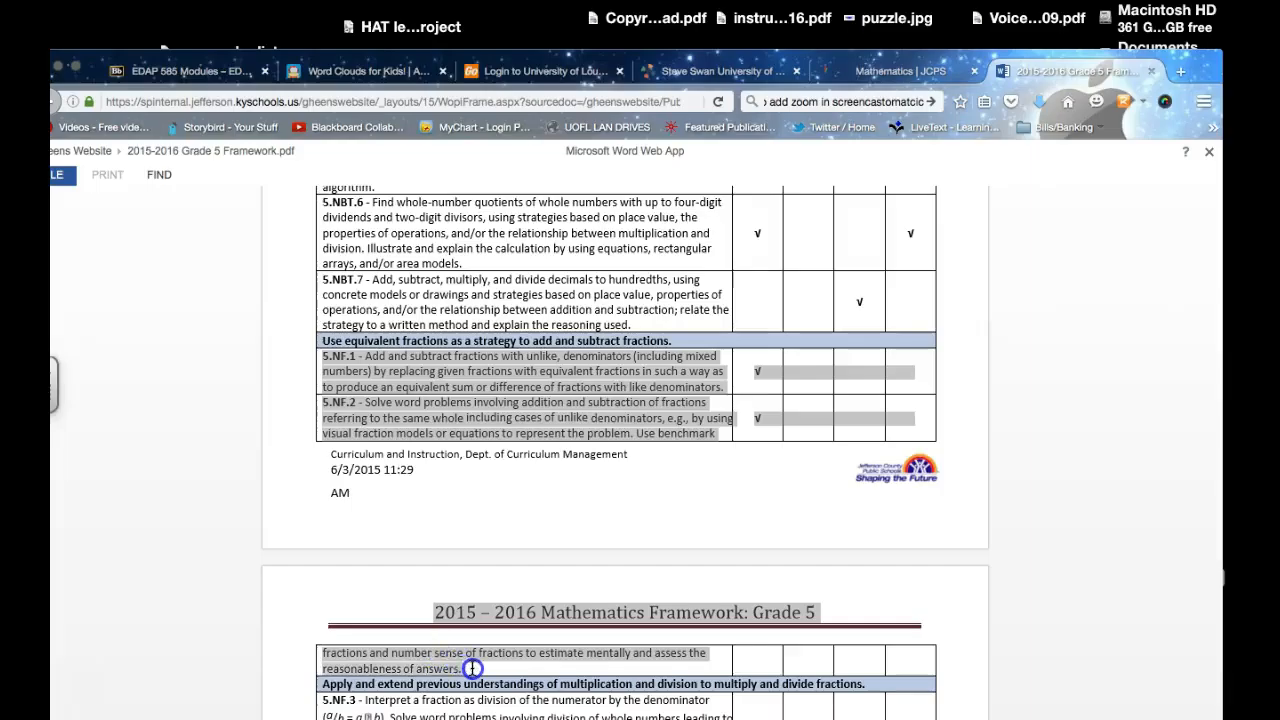
right_click(426, 376)
scroll(428, 382, down, 1)
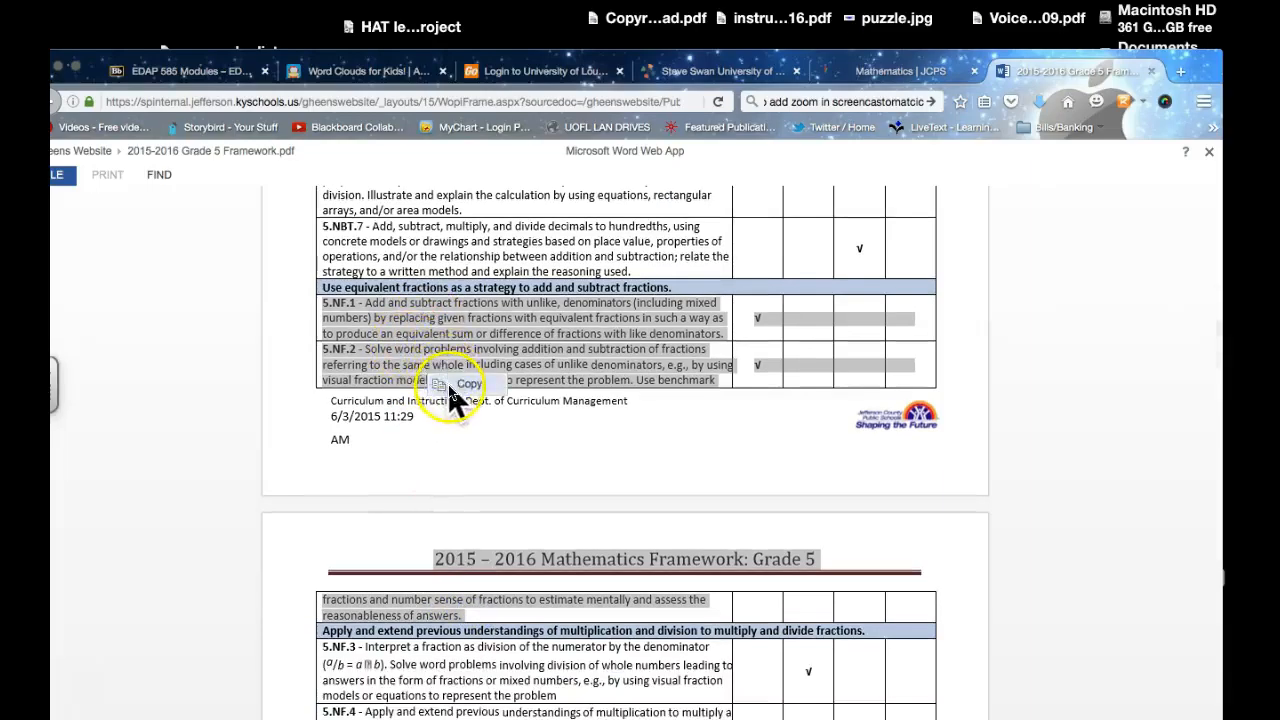
click(461, 383)
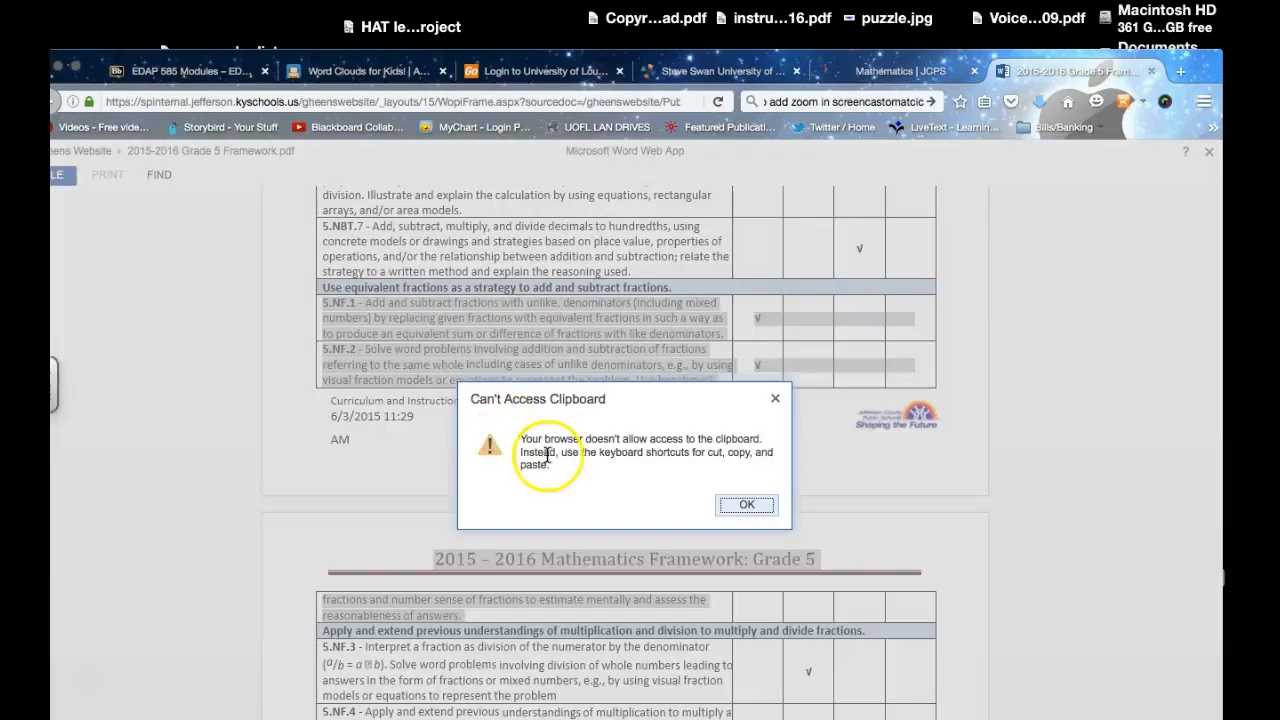
click(744, 504)
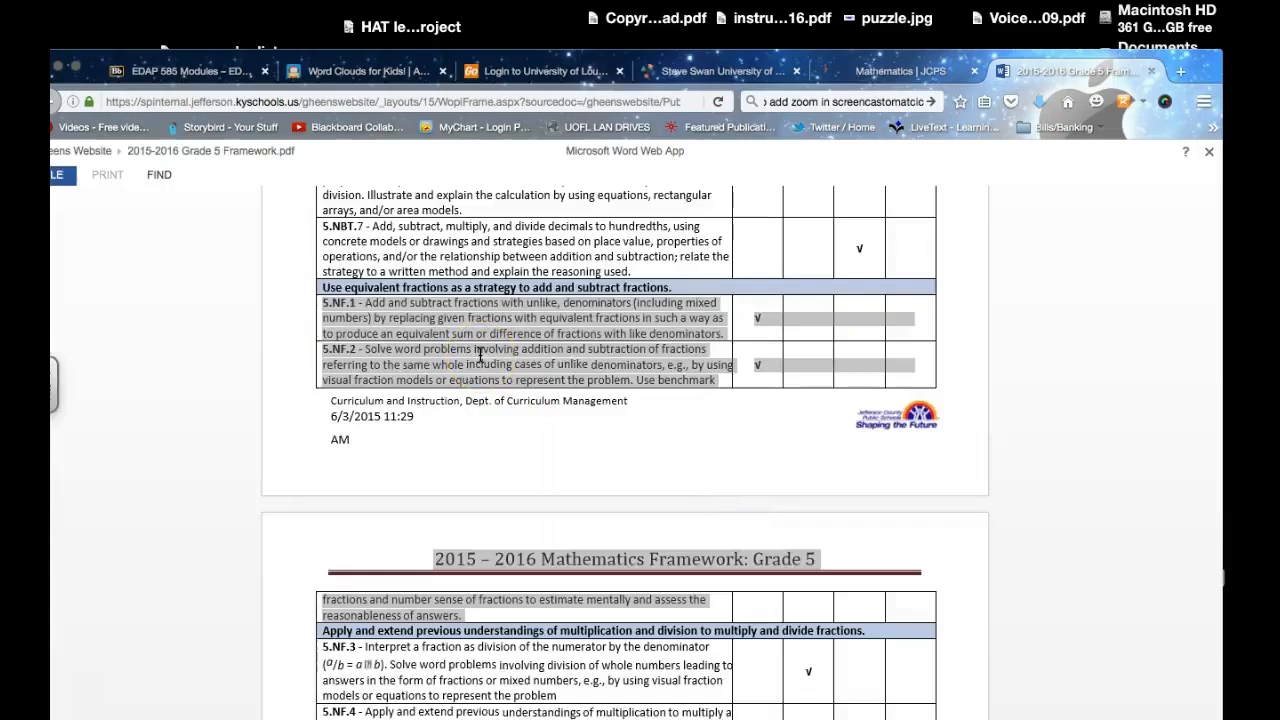
scroll(443, 286, down, 2)
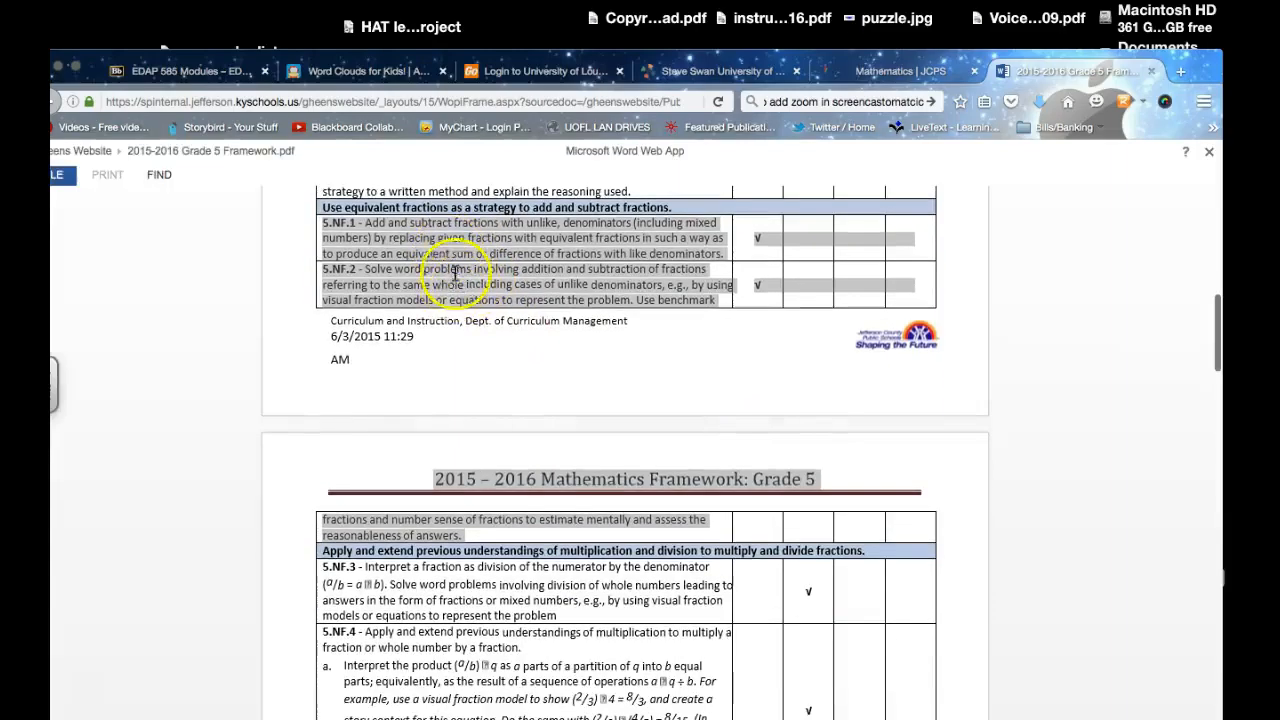
- Return to the Blackboard course modules and open the Word Clouds folder inside Module 1: User Created Wiki/You Tube resources
click(368, 74)
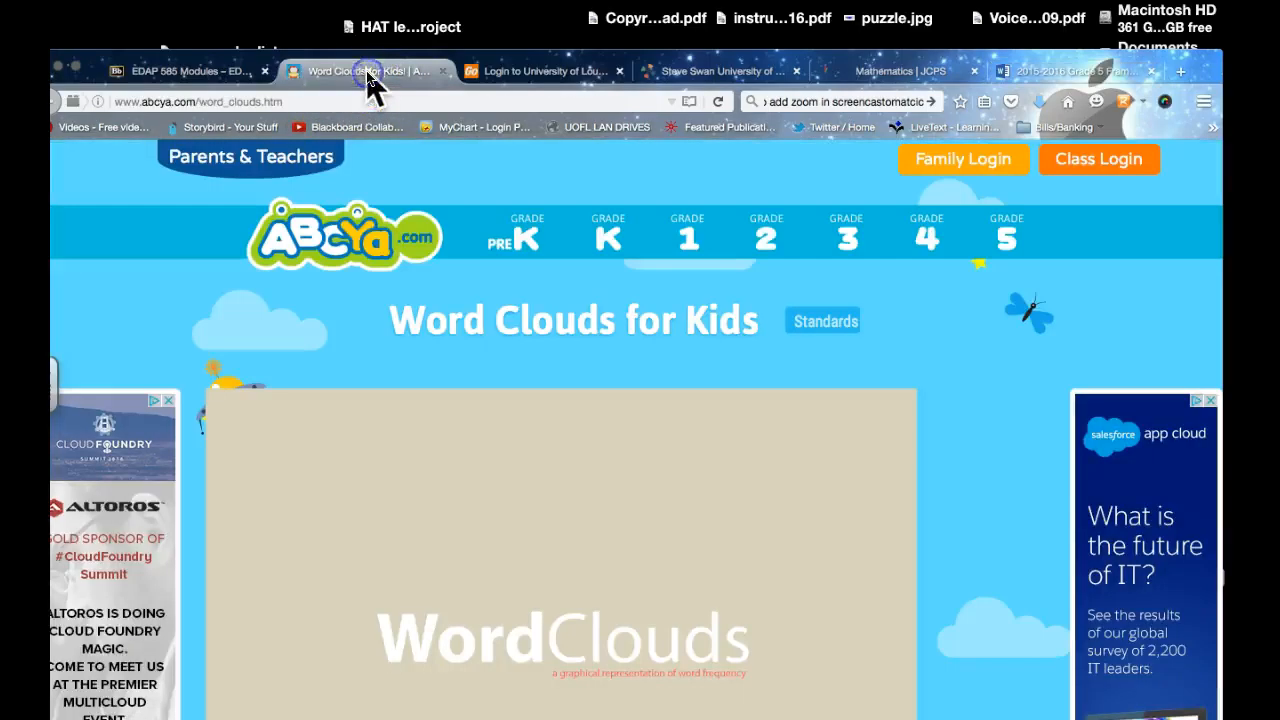
scroll(497, 412, down, 3)
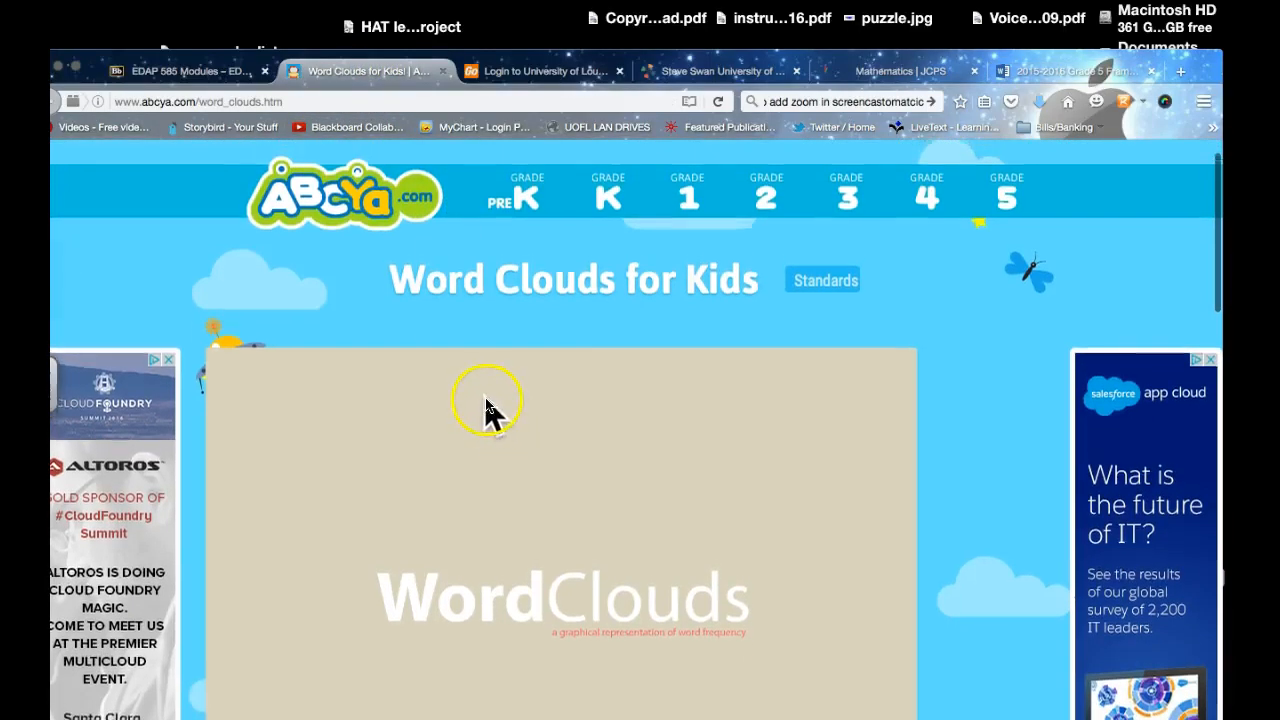
click(160, 70)
scroll(310, 268, down, 4)
scroll(318, 272, up, 5)
scroll(320, 275, up, 10)
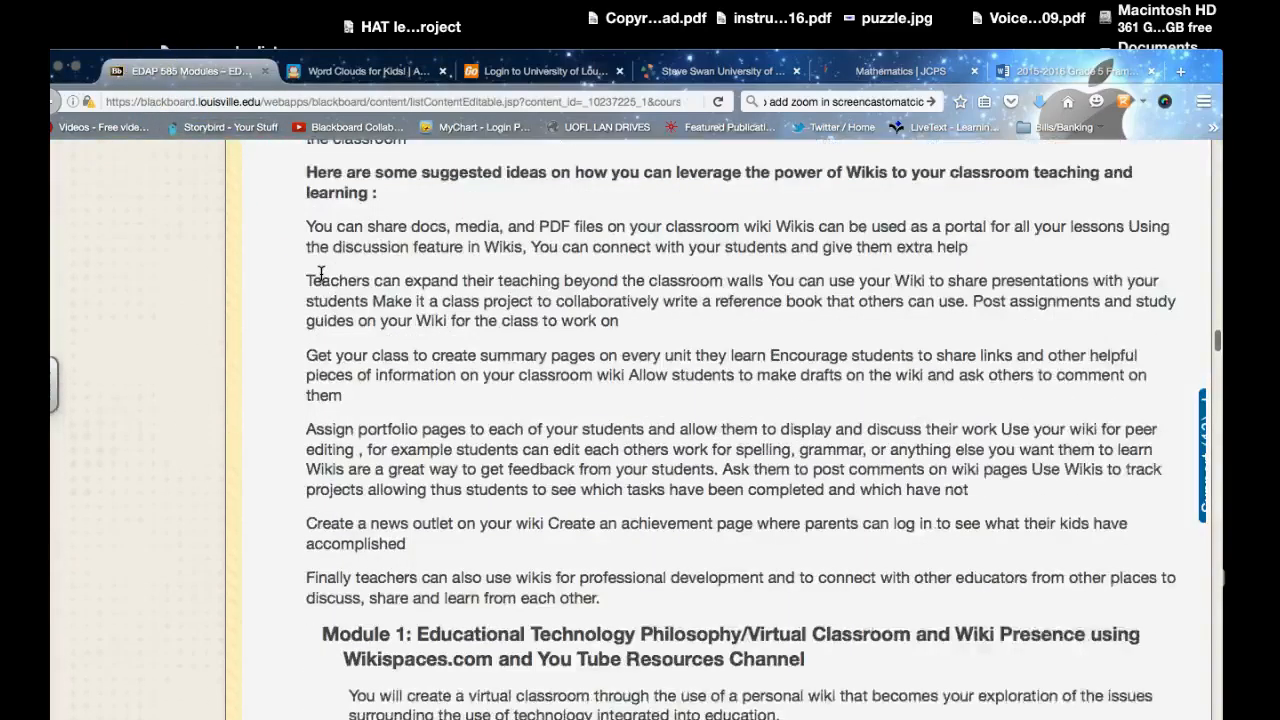
scroll(320, 272, up, 9)
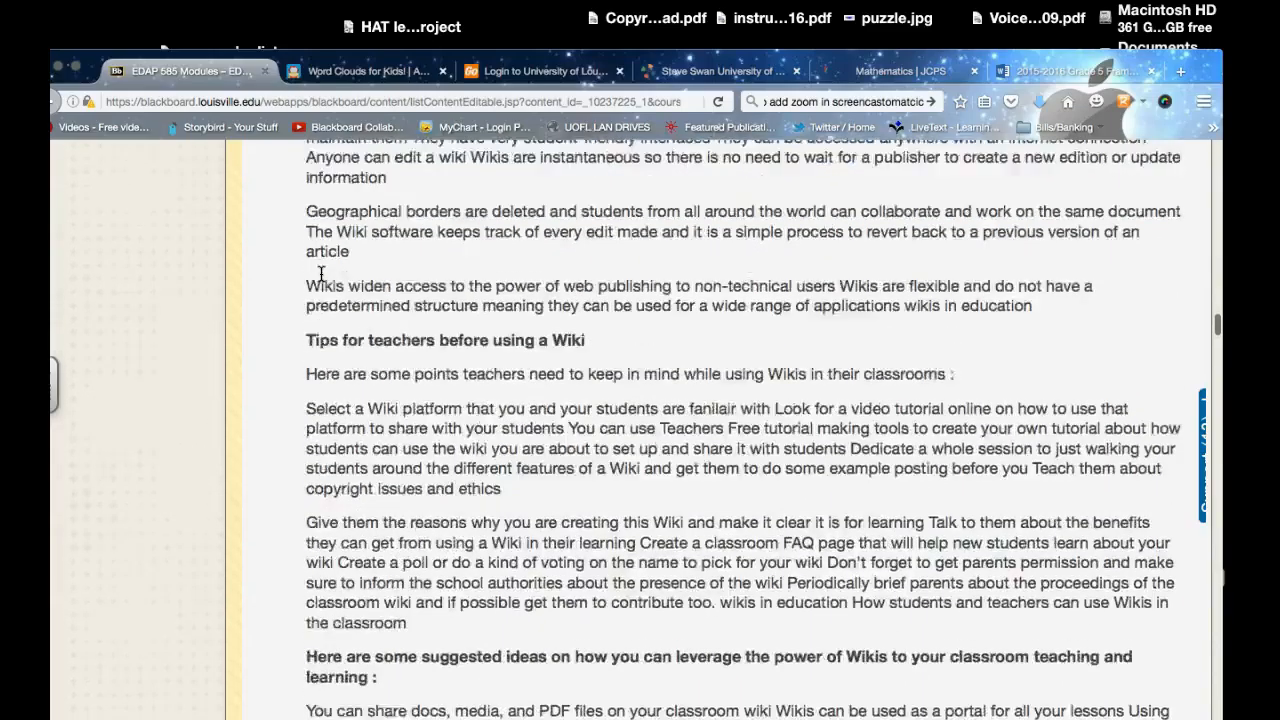
scroll(320, 271, up, 6)
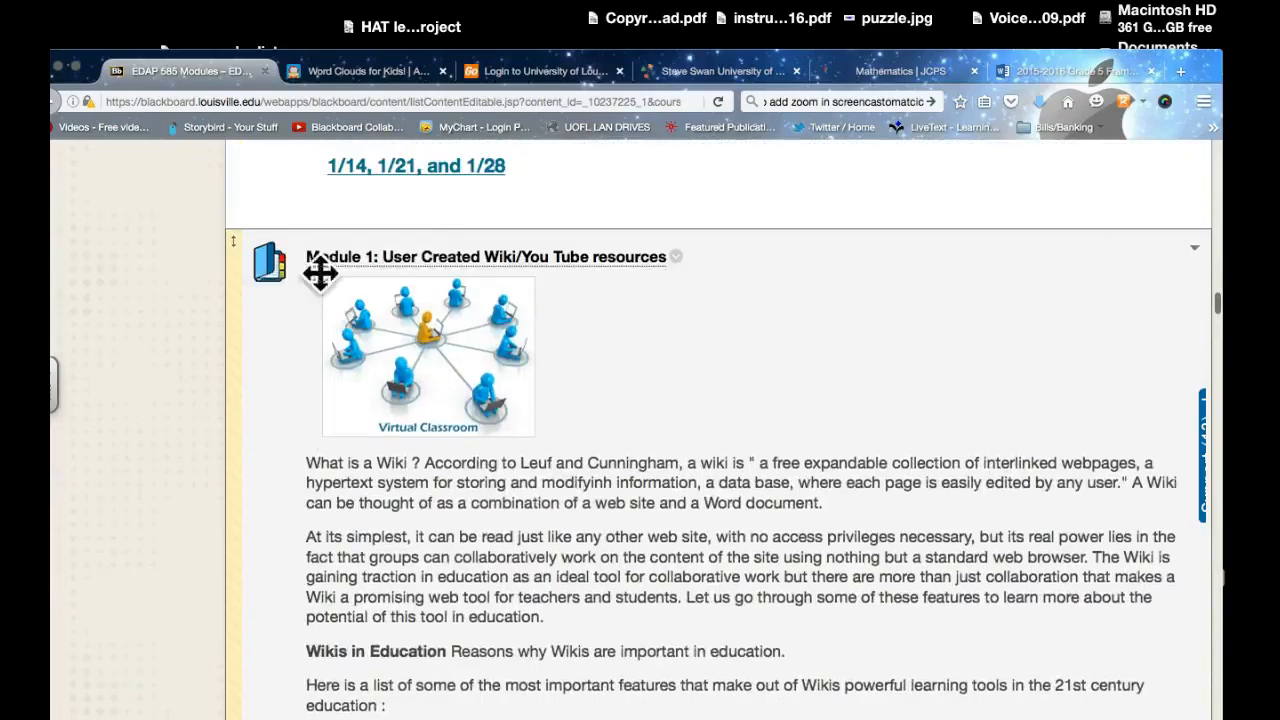
click(395, 260)
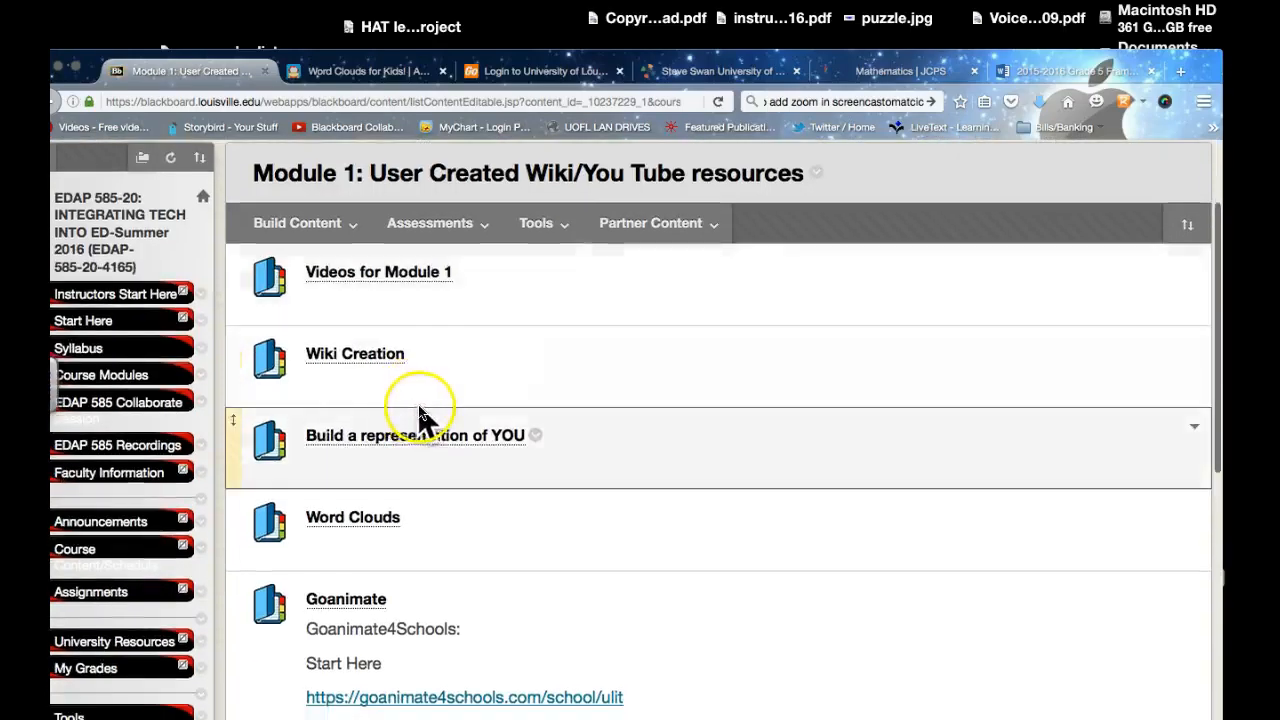
scroll(395, 460, down, 1)
click(393, 470)
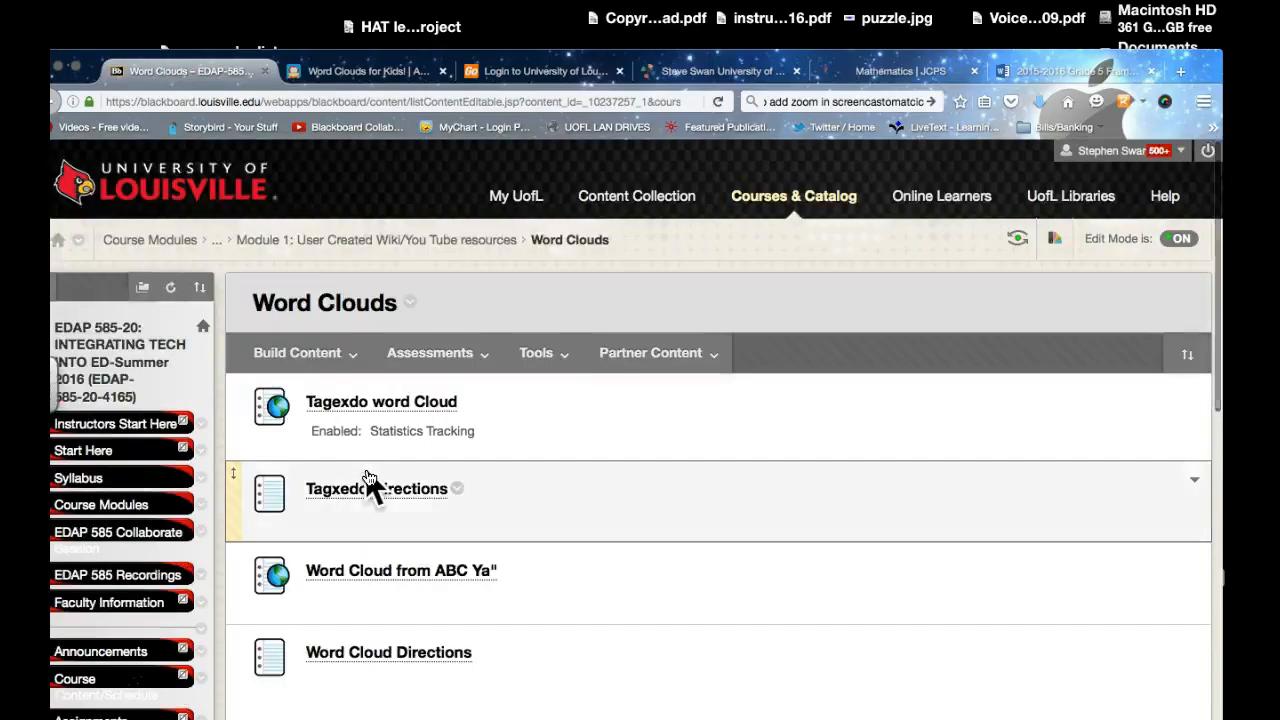
- Open the Word Cloud from ABC Ya link and start the WordClouds tool to bring up its word entry area
scroll(480, 486, down, 1)
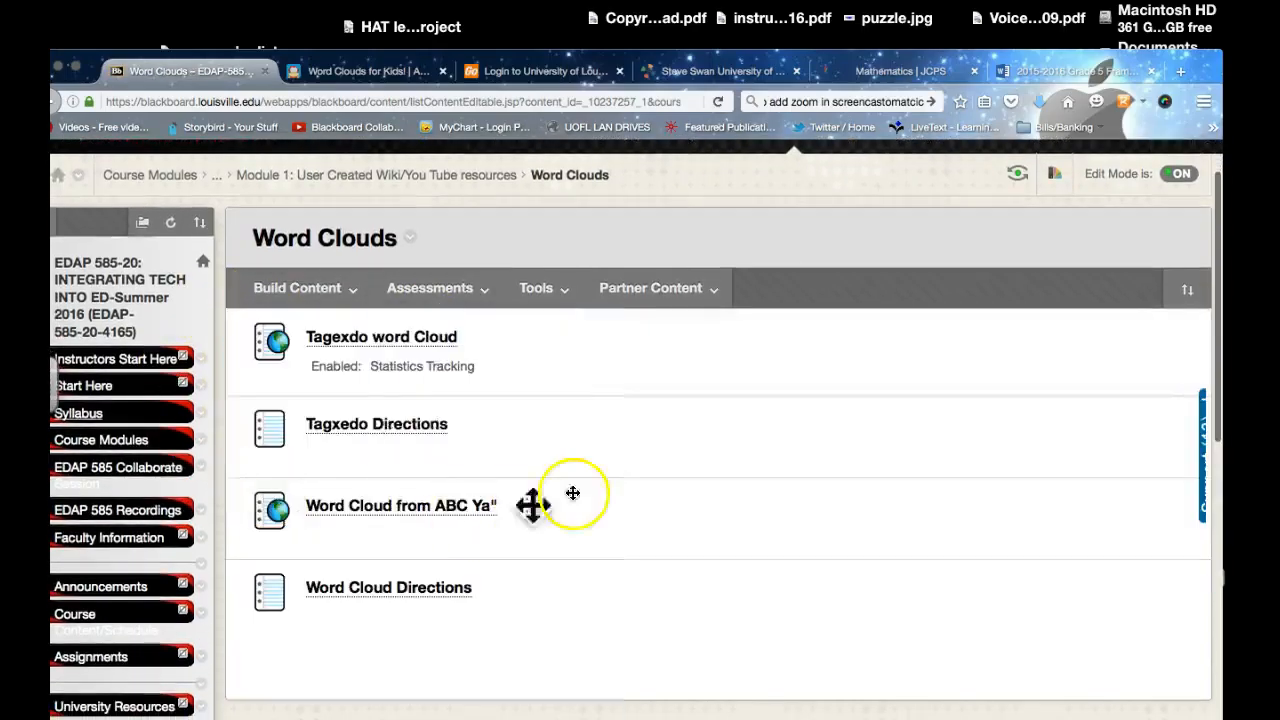
click(377, 513)
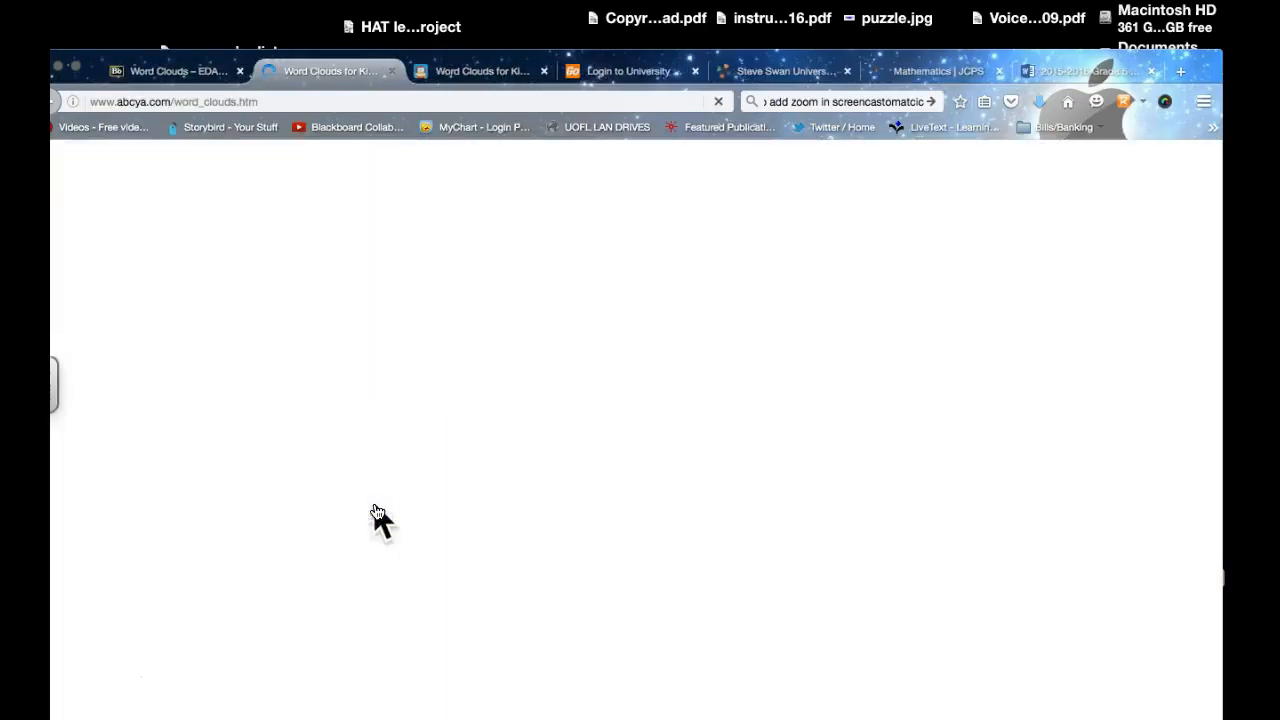
scroll(423, 476, down, 2)
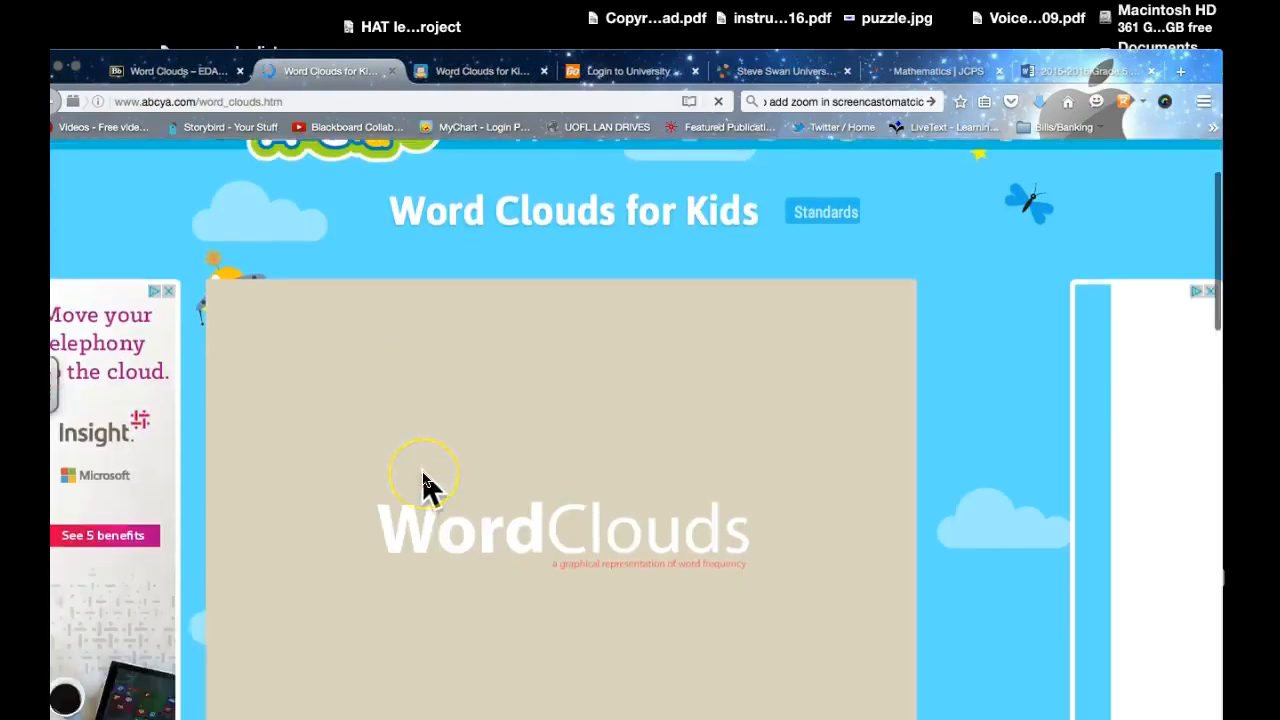
scroll(422, 470, down, 3)
scroll(503, 496, down, 2)
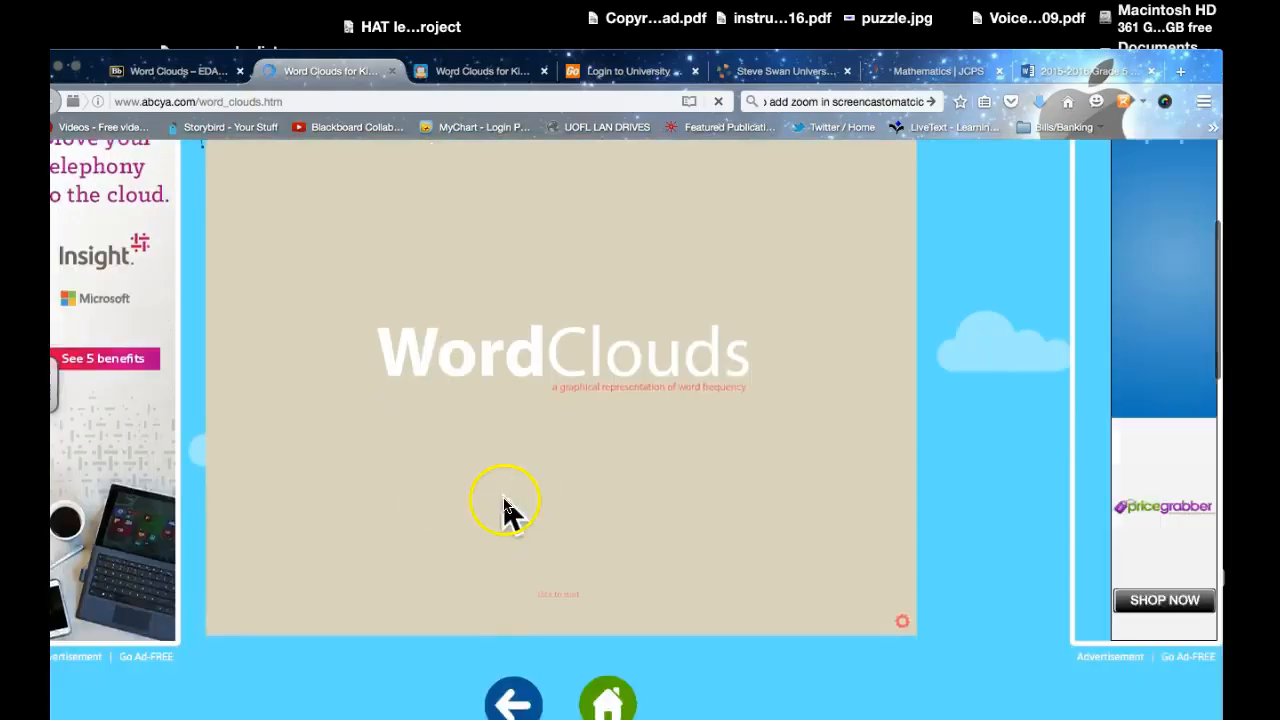
scroll(503, 496, down, 1)
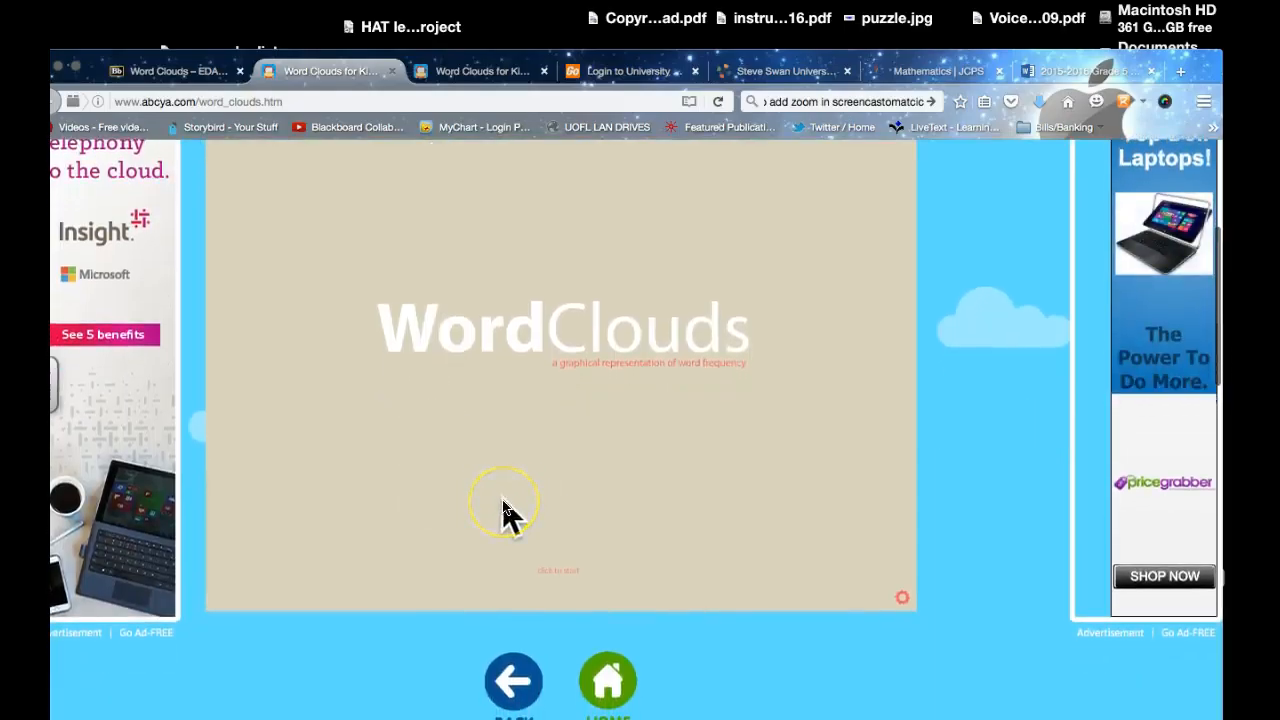
click(559, 567)
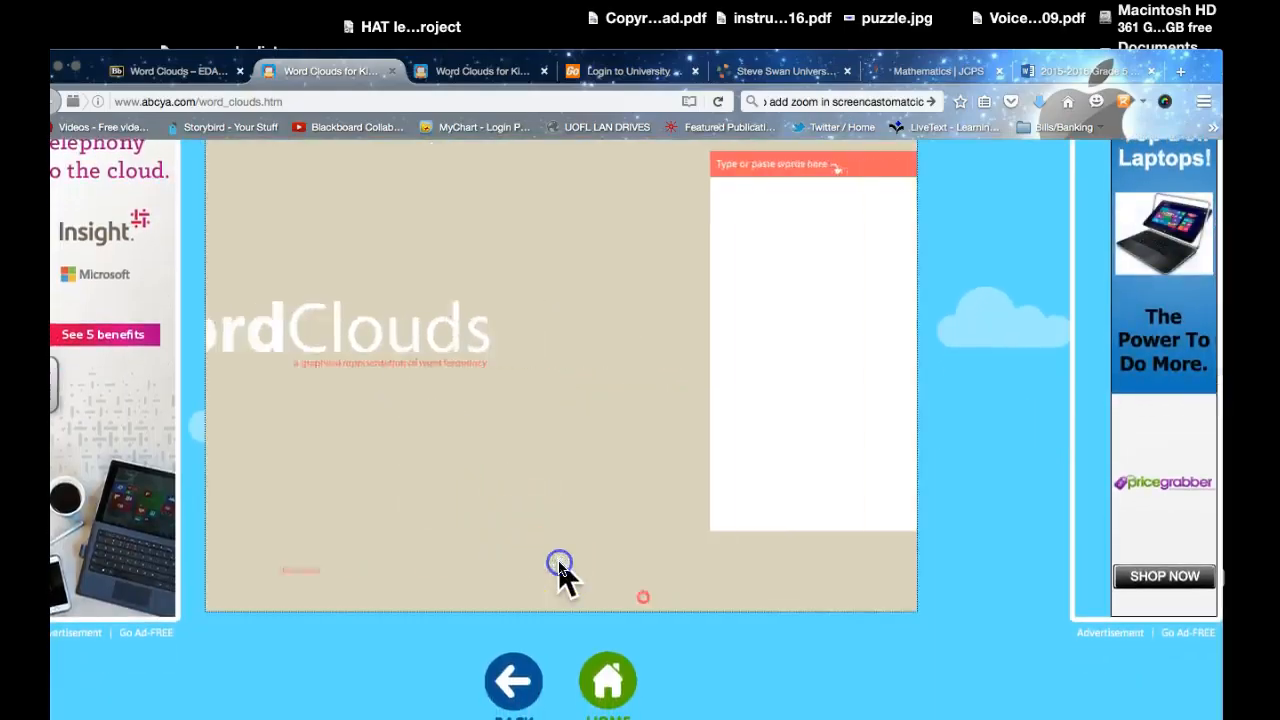
- Paste the copied standards into the word entry area and delete the "5.NF.2 -" and "5.NF.1 -" labels
click(311, 208)
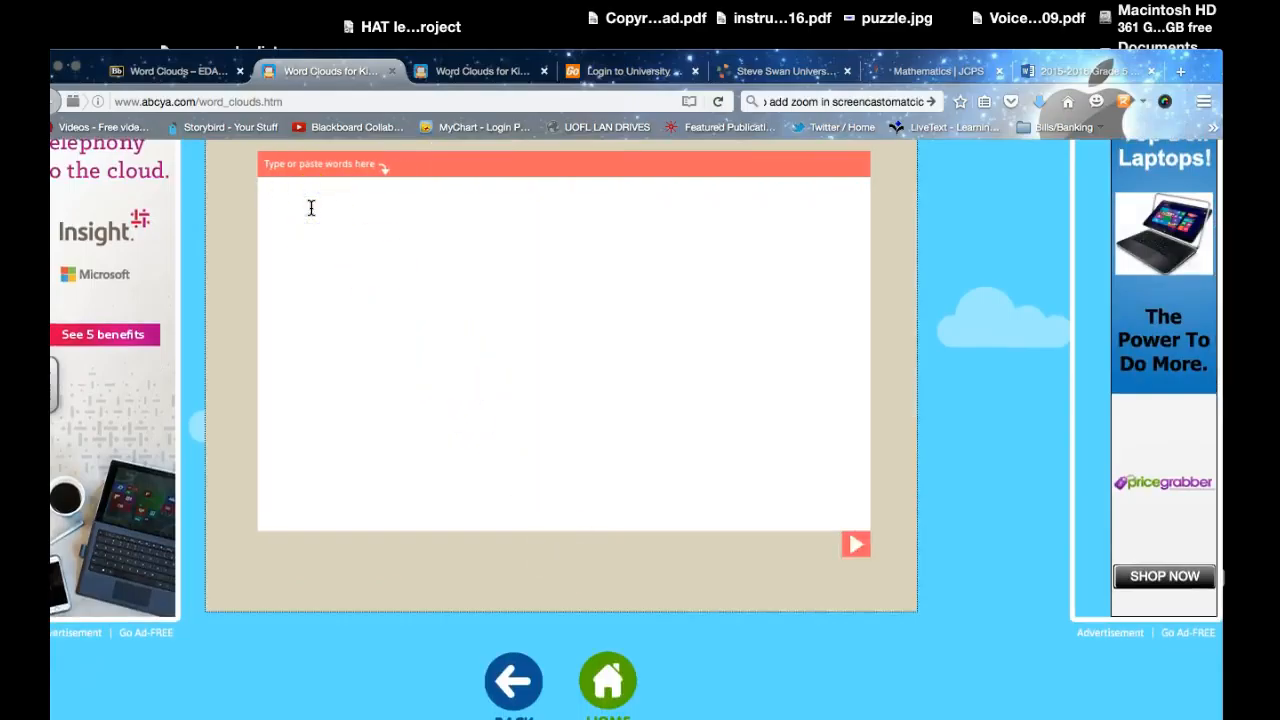
text(5.NF.1 - Add and subtract fractions with unlike, denominators (including mixed numbers) by replacing given fractions with equivalent fractions in such a way as to produce an equivalent sum or difference of fractions with like denominators.    5.NF.2 - Solve word problems involving addition and subtraction of fractions referring to the same whole including cases of unlike denominators, e.g., by using visual fraction models or equations to represent the problem. Use benchmark    2015 – 2016 Mathematics Framework: Grade 5  Curriculum and Instruction, Dept. of Curriculum Management  6/3/2015 11:29  AM  fractions and number sense of fractions to estimate mentally and assess the reasonableness of answers.)
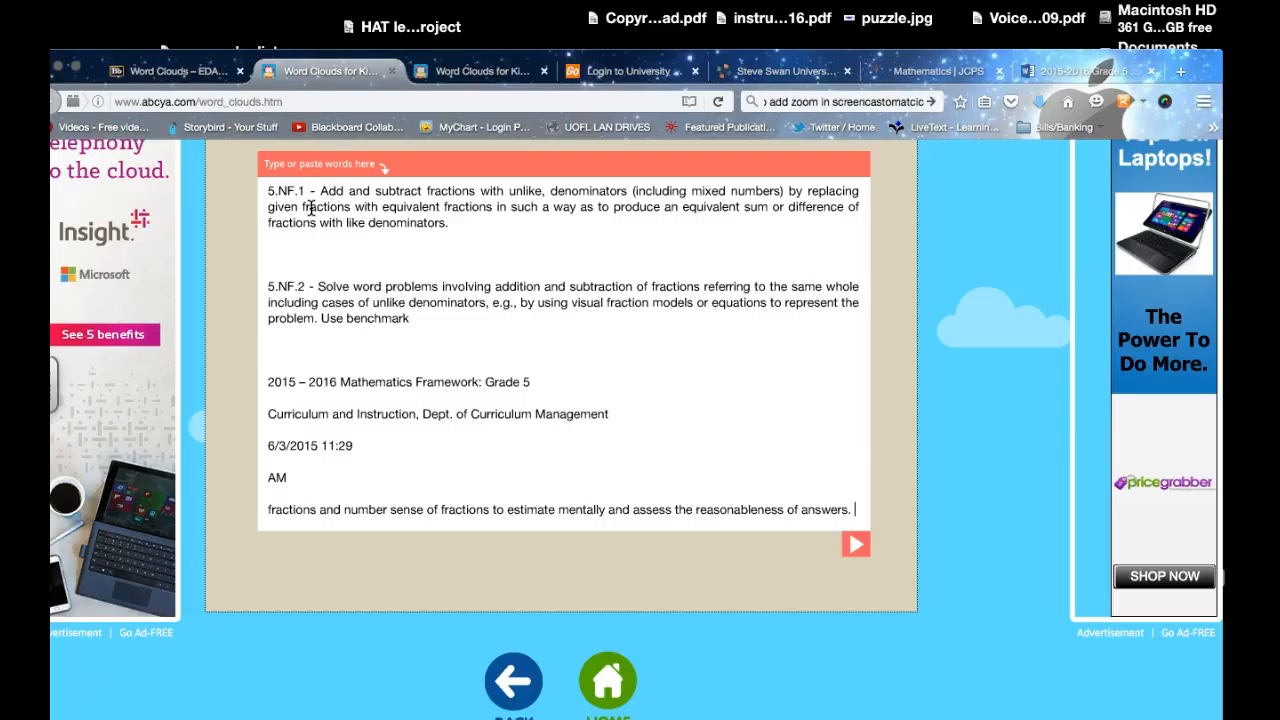
drag(316, 284, 242, 273)
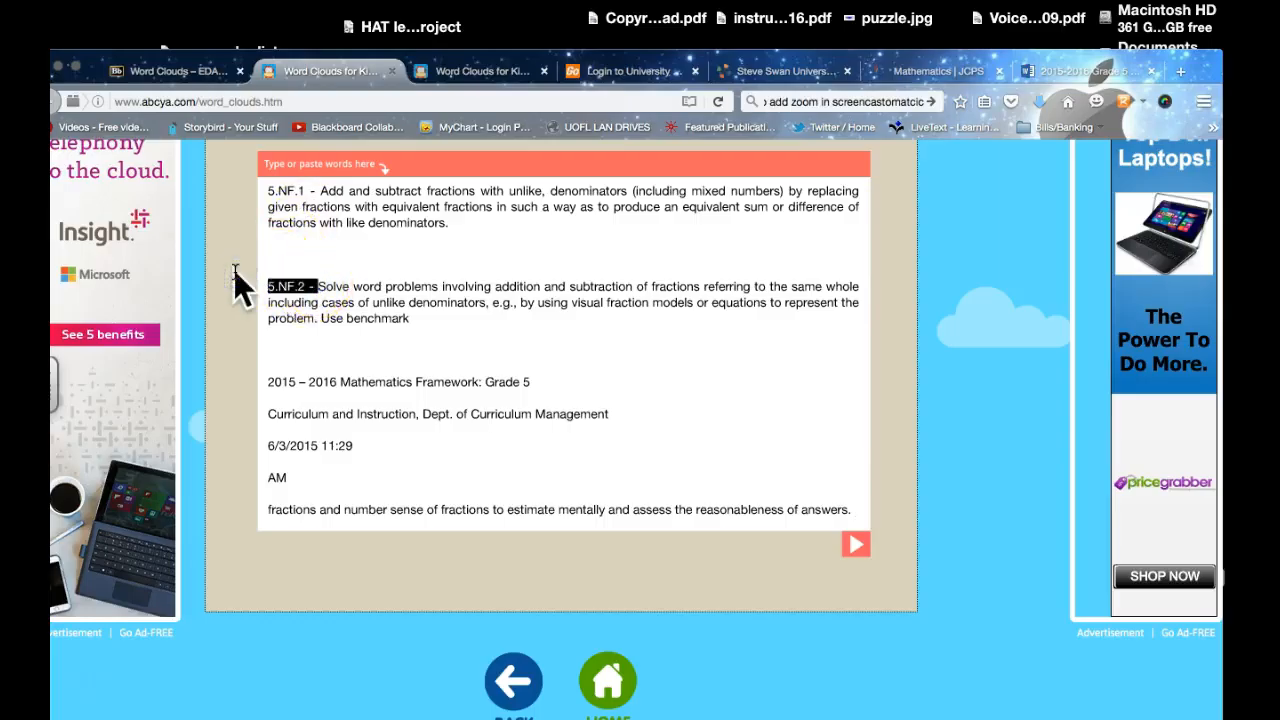
key(BackSpace)
drag(320, 190, 204, 183)
key(BackSpace)
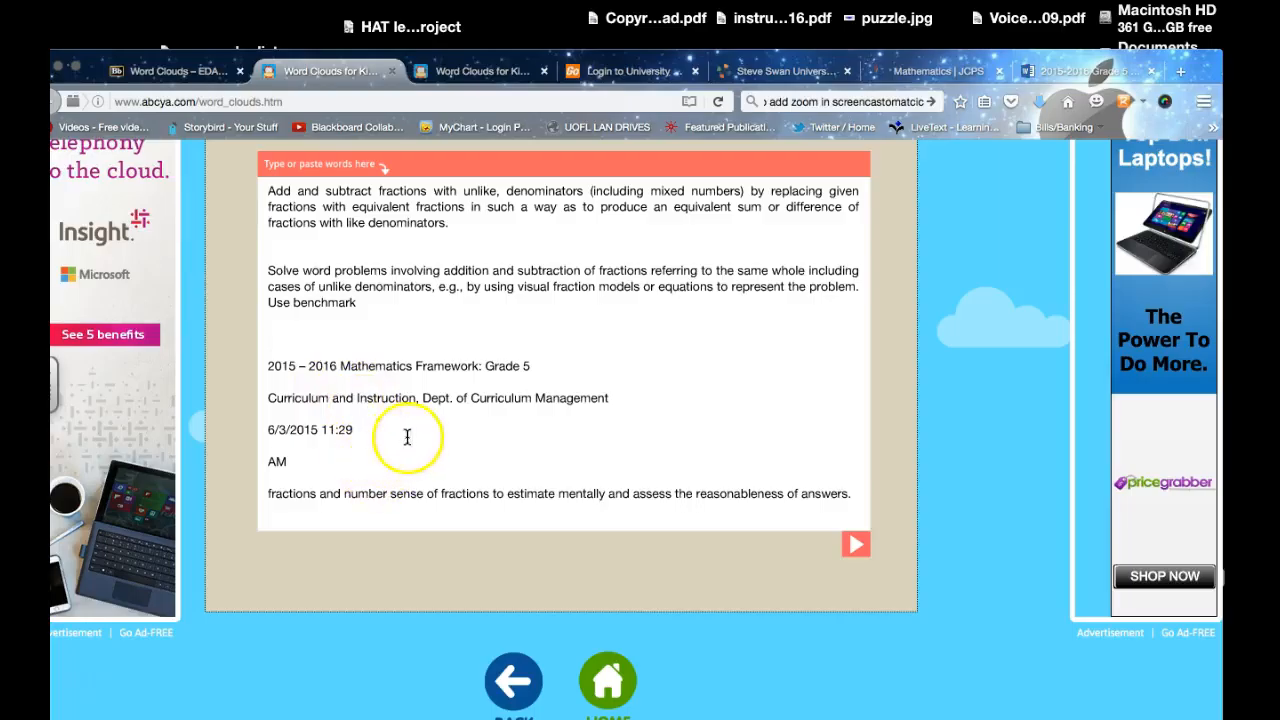
- Delete the framework title, department, date and AM lines from the pasted text and generate the word cloud
drag(356, 431, 247, 349)
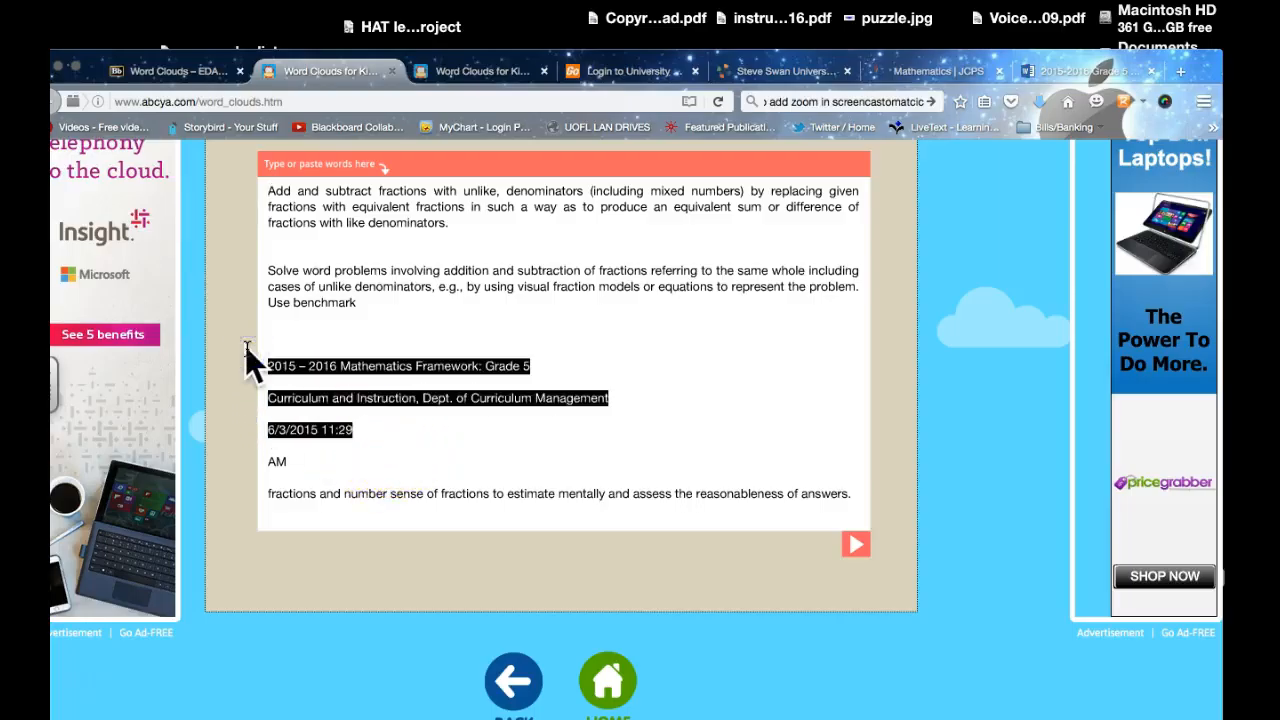
key(BackSpace)
drag(296, 358, 246, 360)
key(BackSpace)
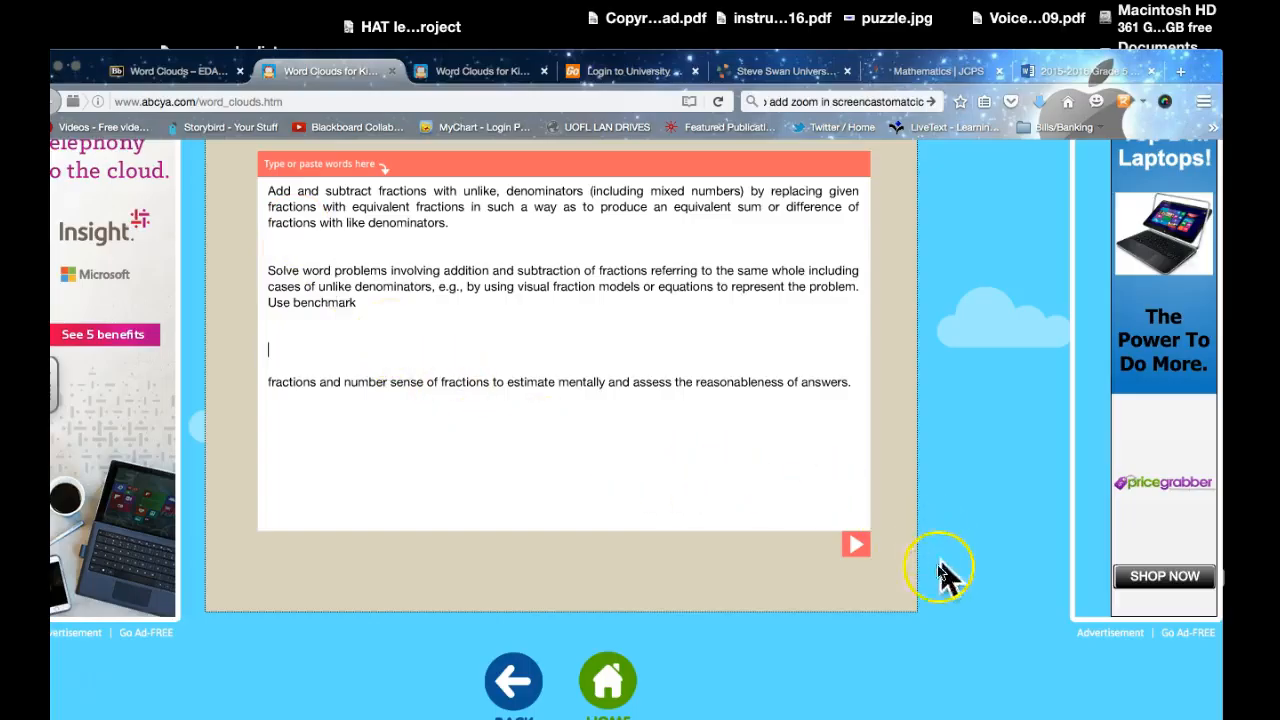
click(856, 546)
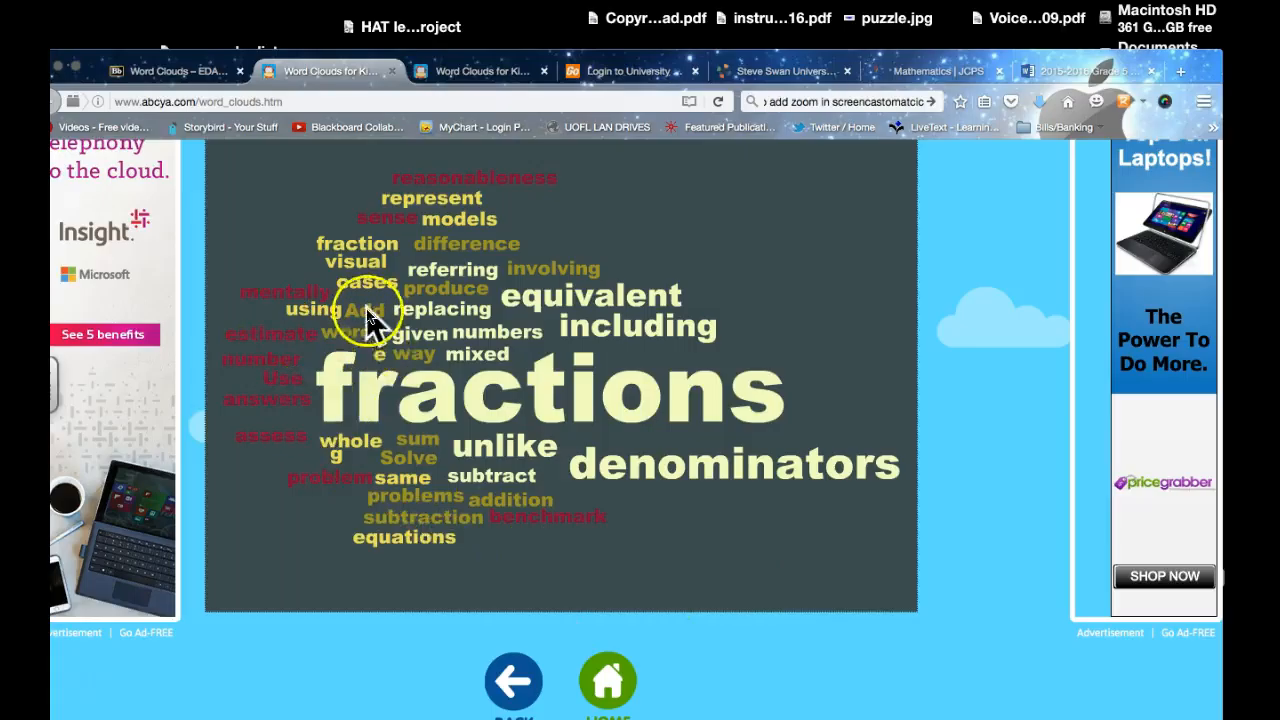
- Leave the generated cloud, restart the WordClouds tool and try to enter text in its empty word entry area
click(511, 680)
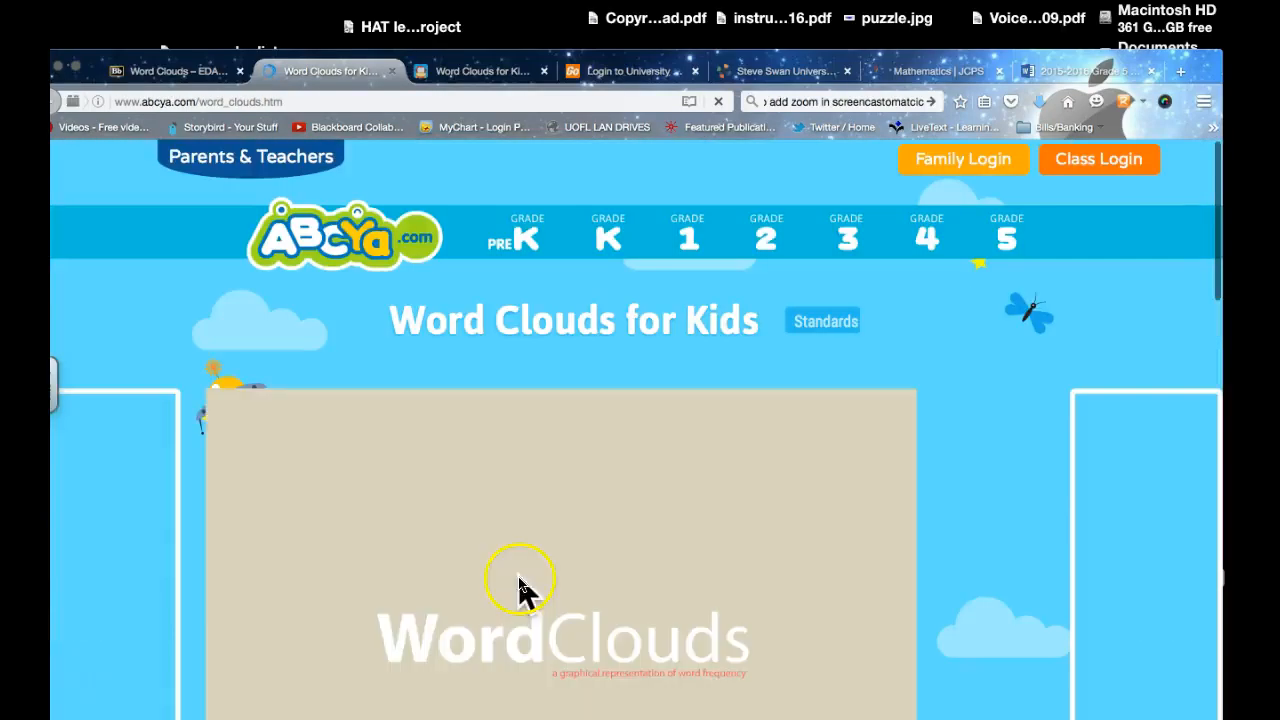
scroll(558, 535, down, 3)
scroll(558, 545, down, 3)
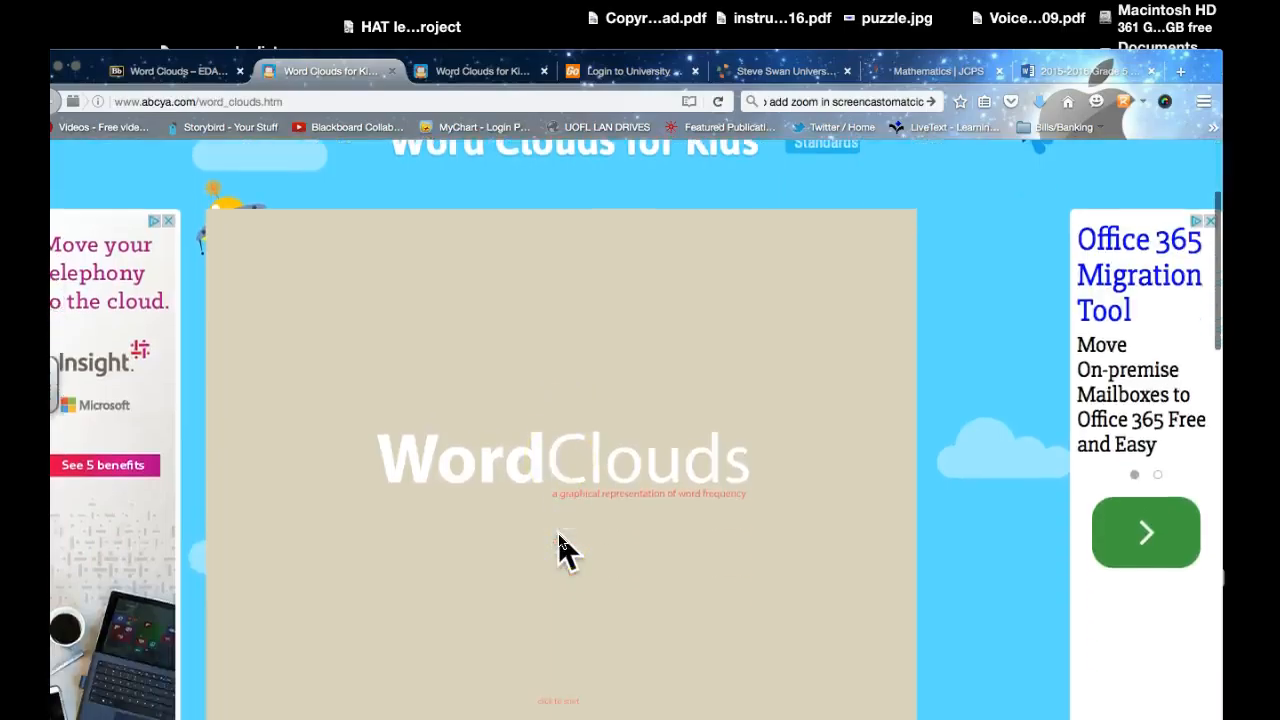
click(560, 617)
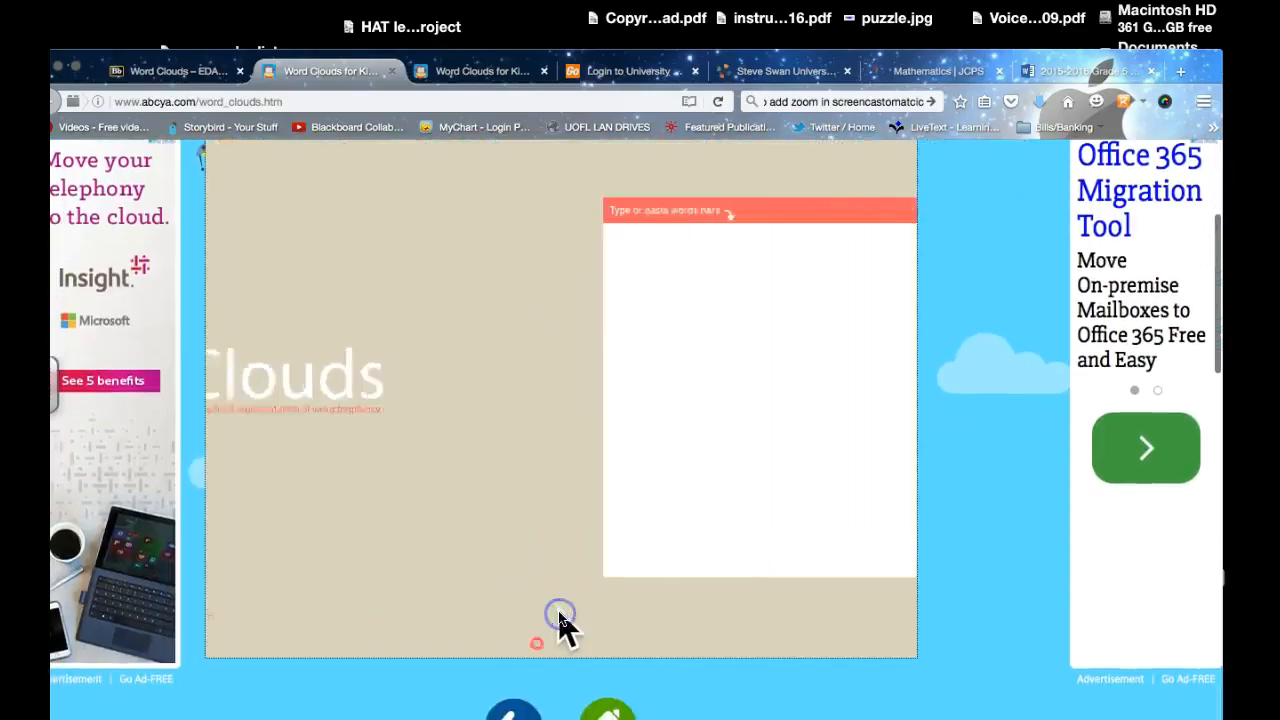
click(381, 244)
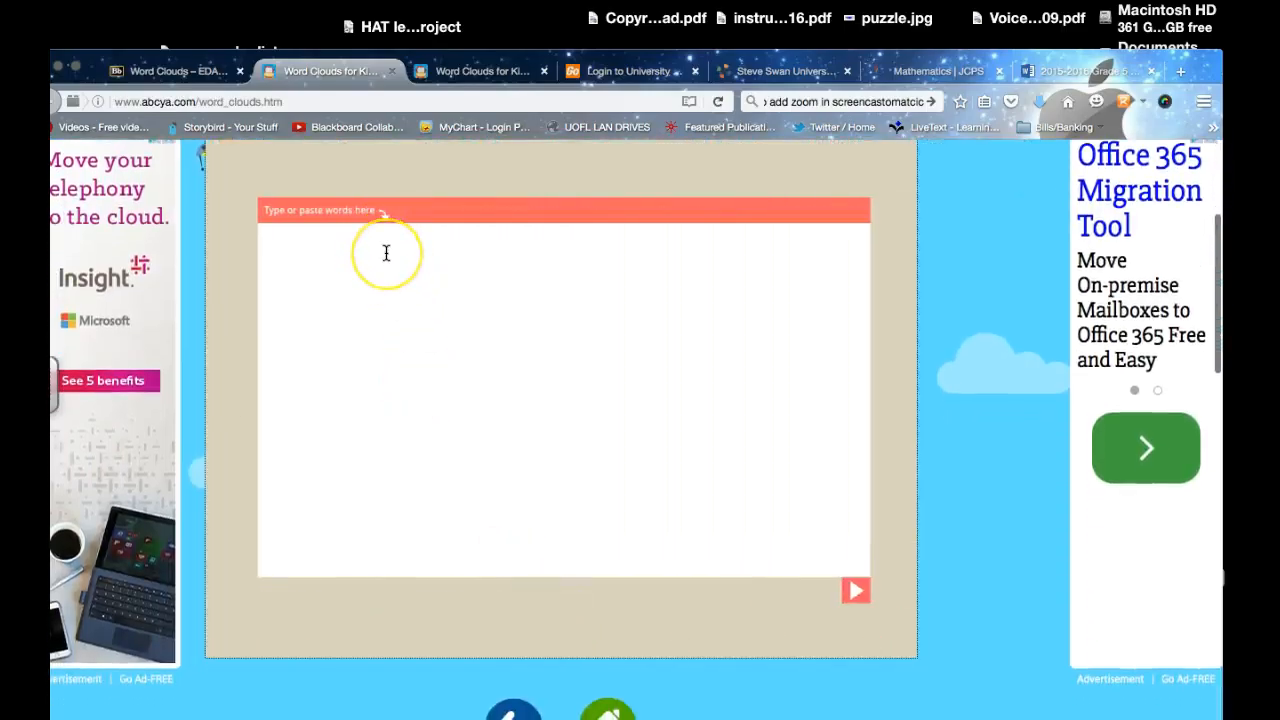
click(391, 283)
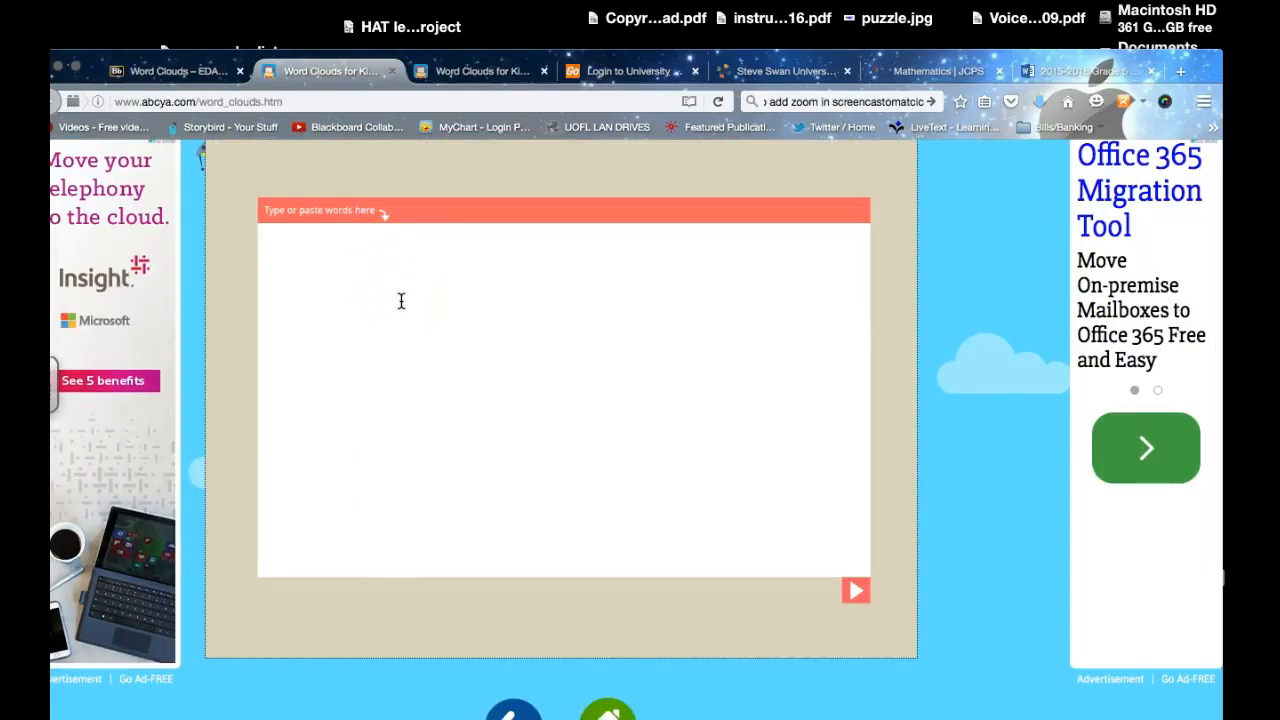
click(412, 290)
click(358, 214)
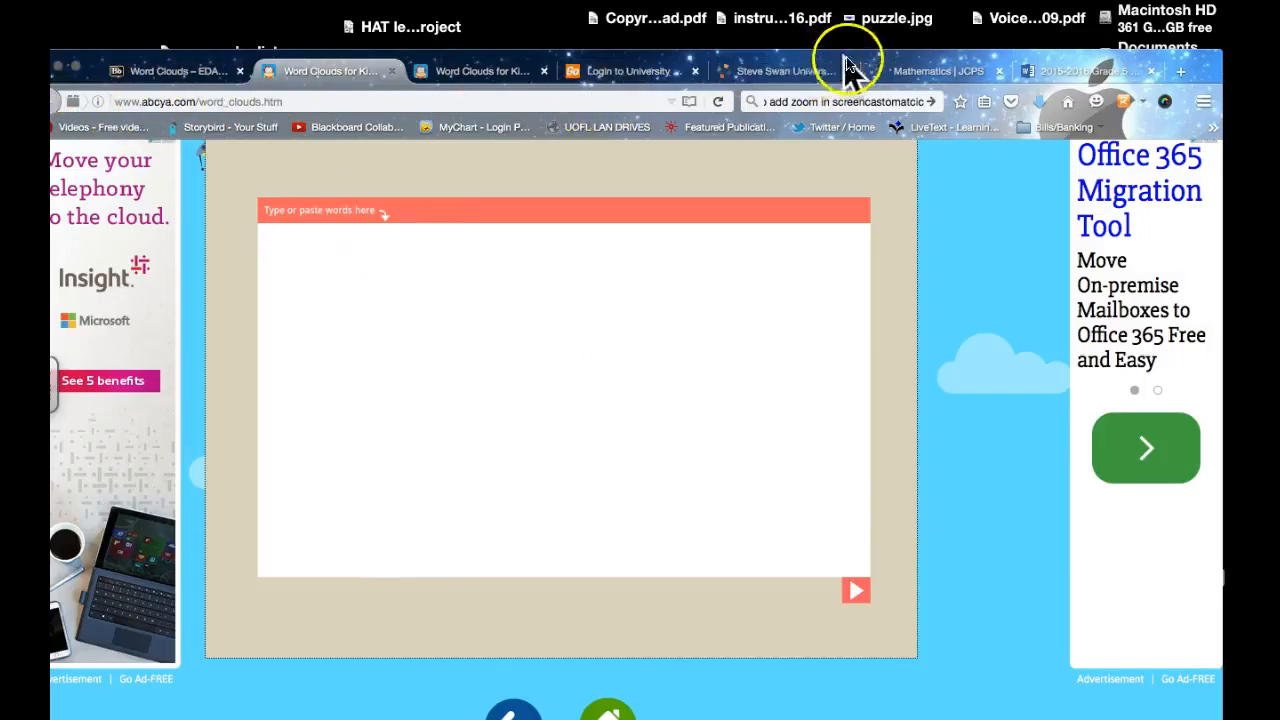
- Return to the Grade 5 framework document and select standards 5.NF.1 and 5.NF.2, including the section headings before and after them
click(792, 72)
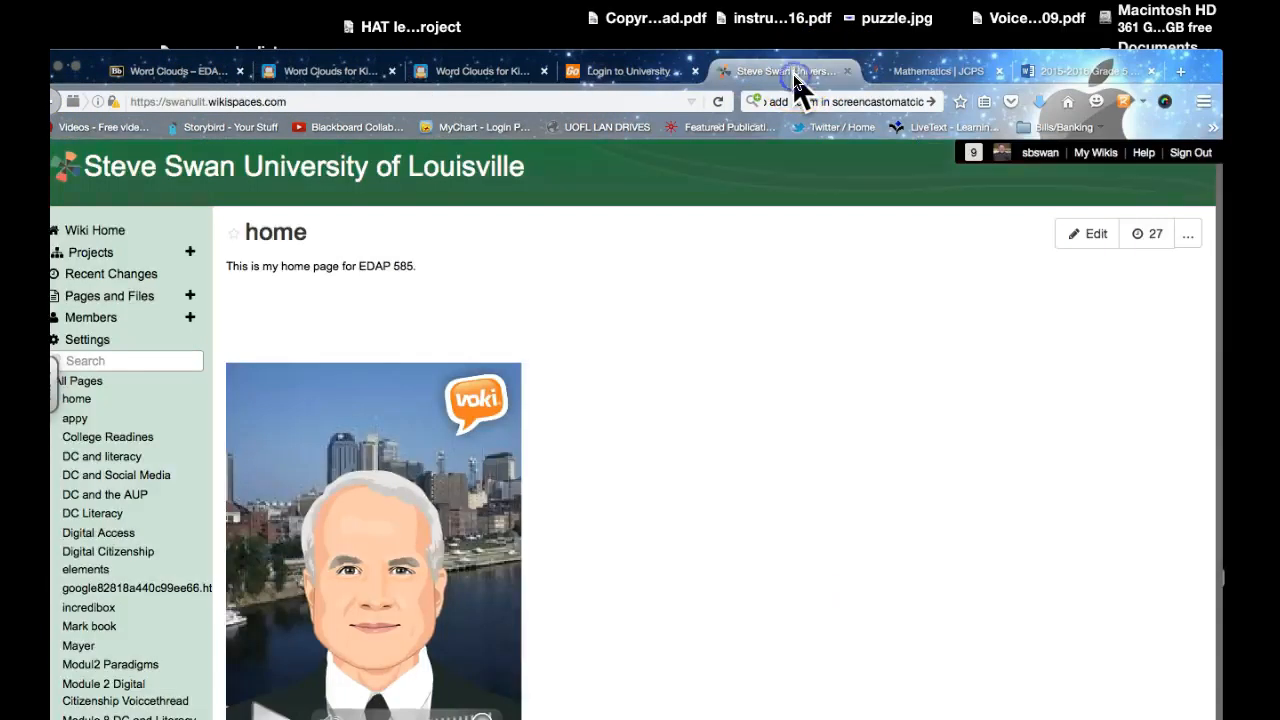
click(945, 72)
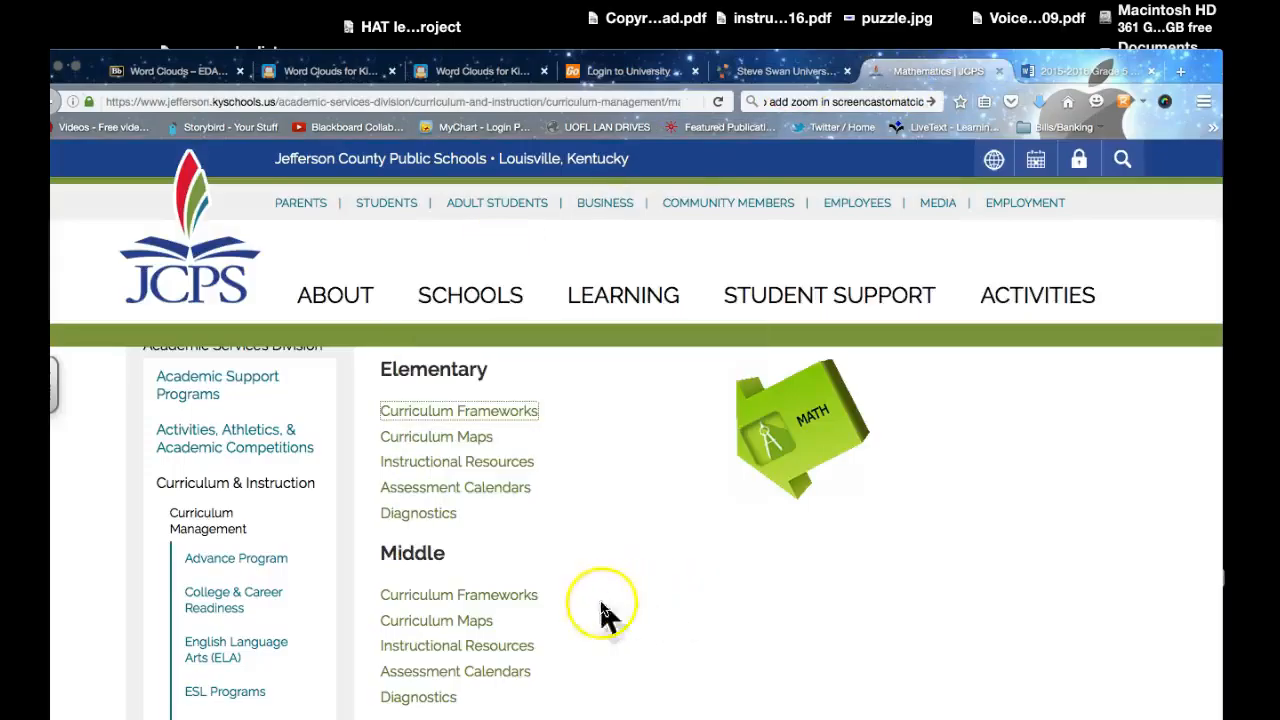
click(1094, 68)
scroll(533, 390, down, 5)
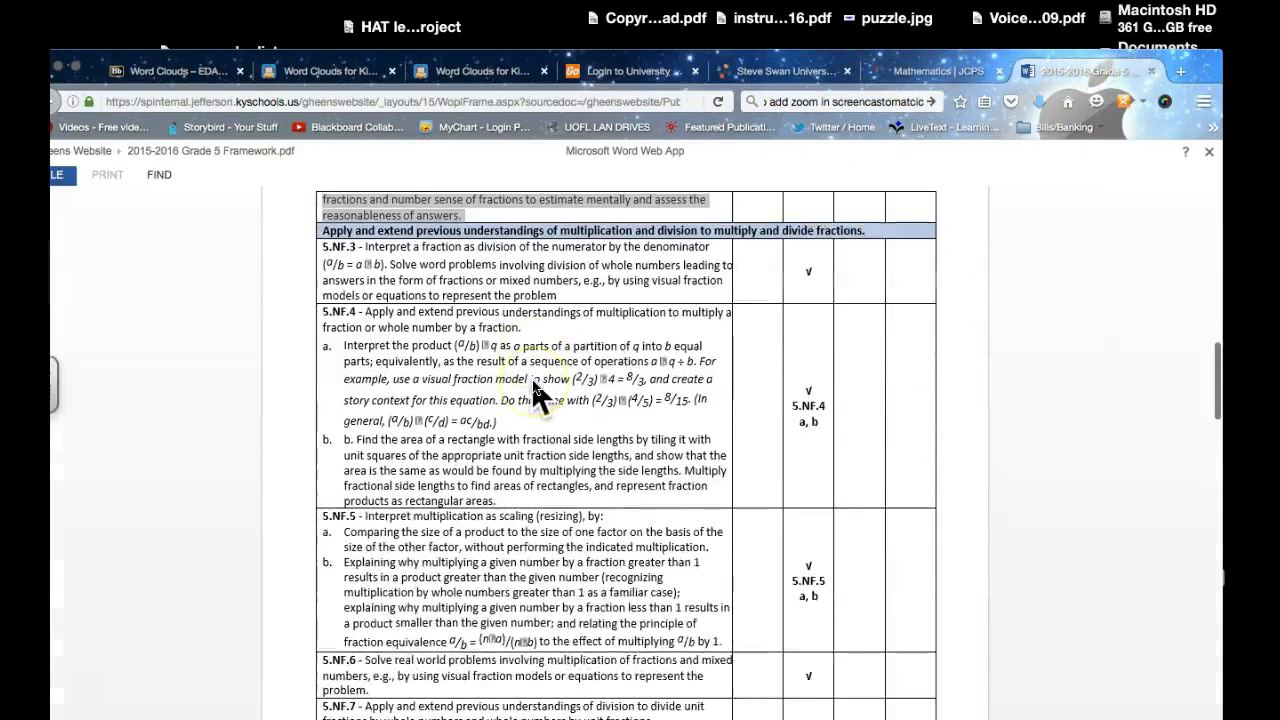
scroll(533, 390, up, 1)
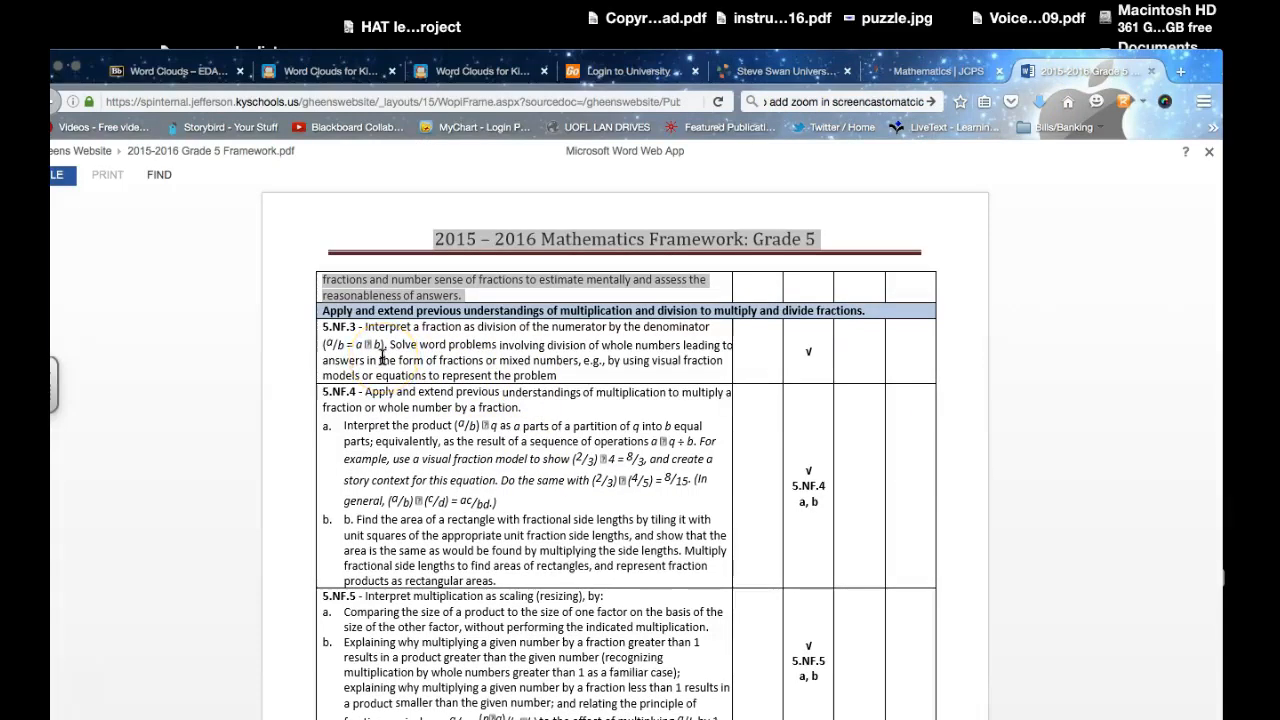
scroll(382, 358, up, 2)
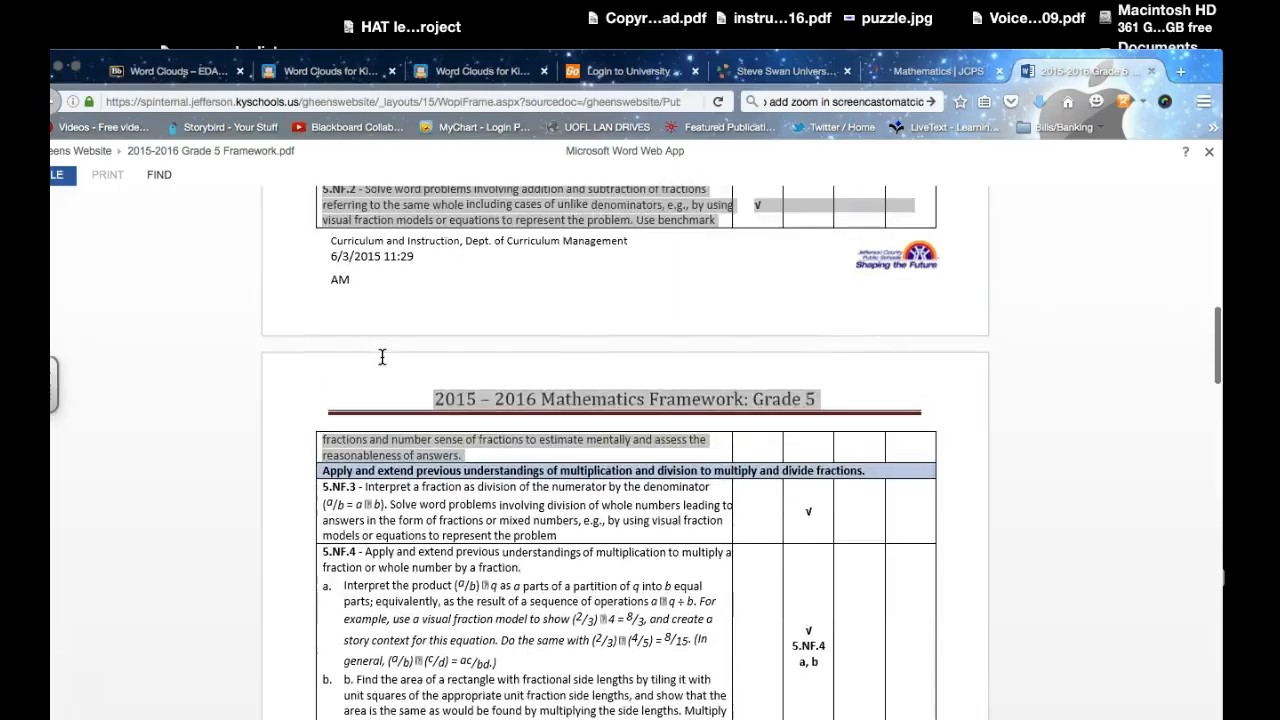
click(460, 447)
triple_click(397, 439)
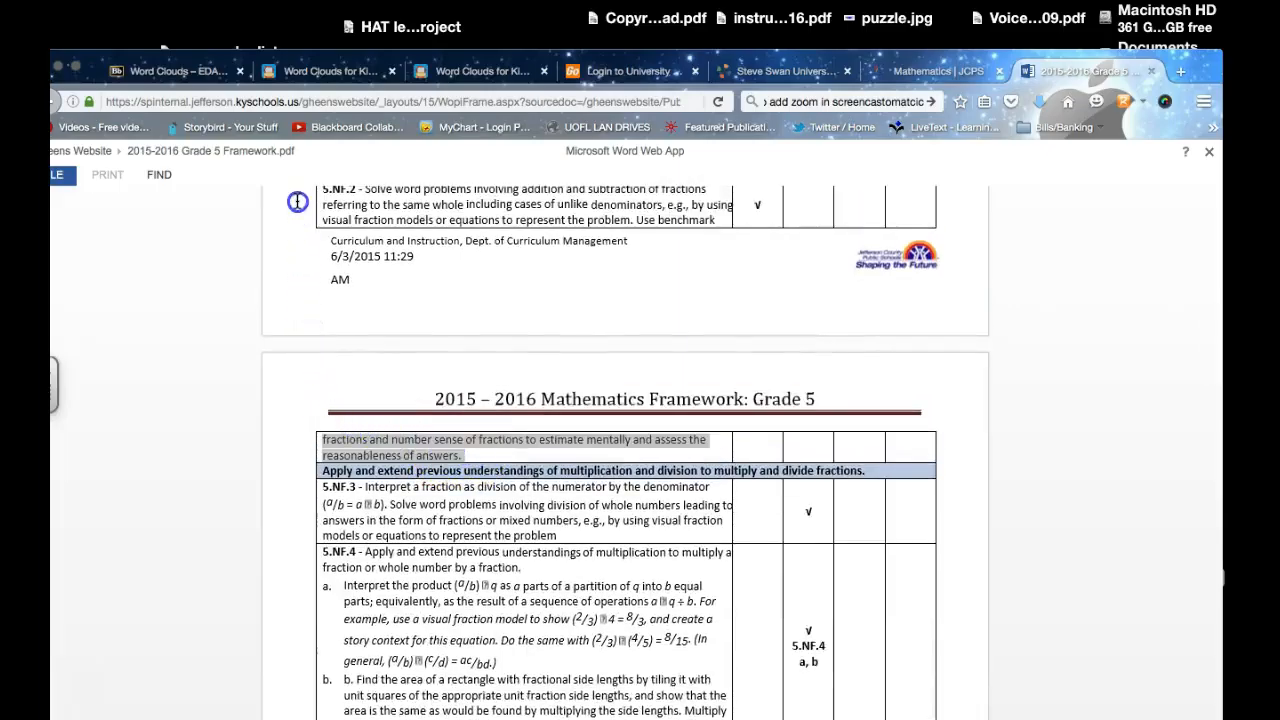
scroll(297, 202, up, 6)
drag(313, 640, 473, 546)
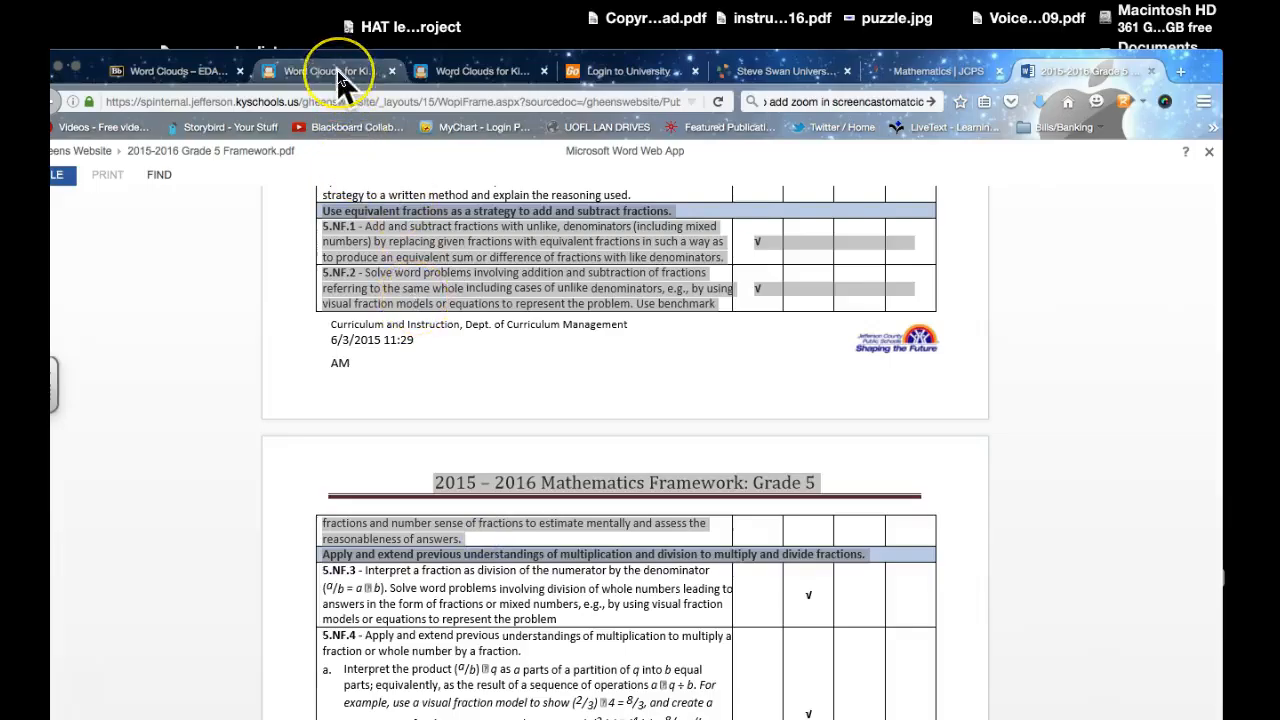
- Switch to the other open Word Clouds for Kids page and start its tool to bring up the word entry area
click(428, 70)
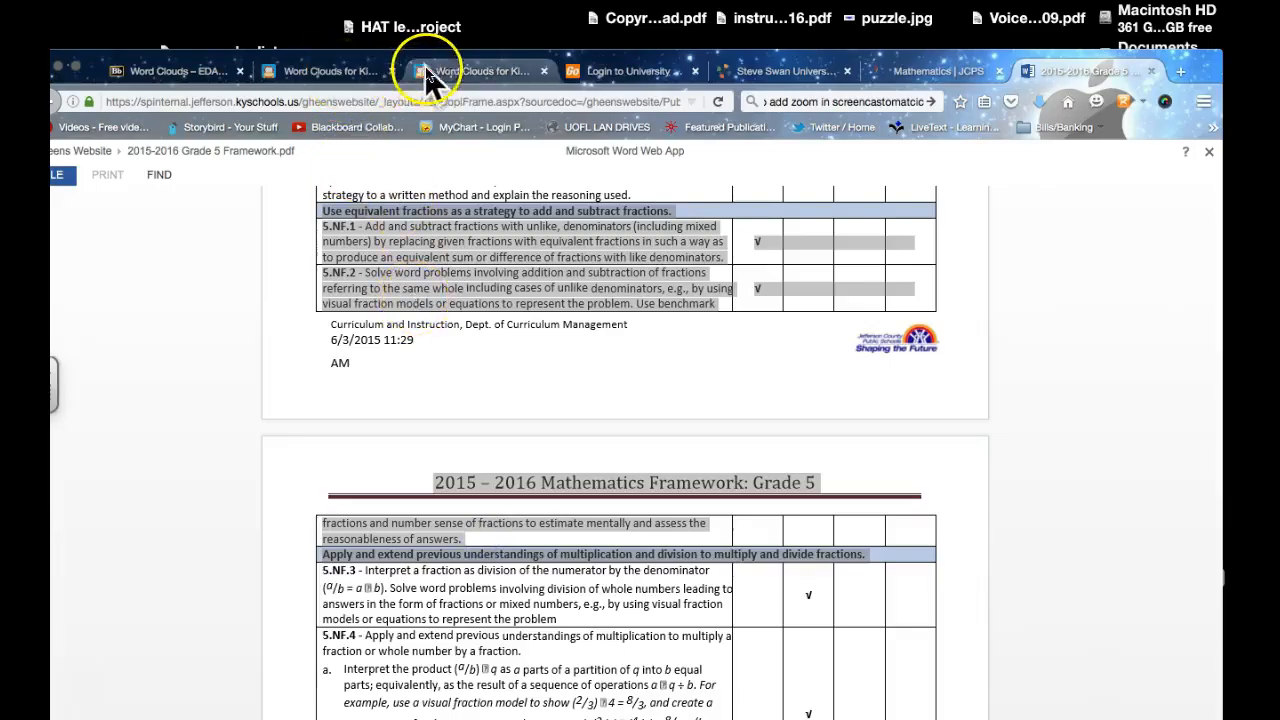
click(522, 533)
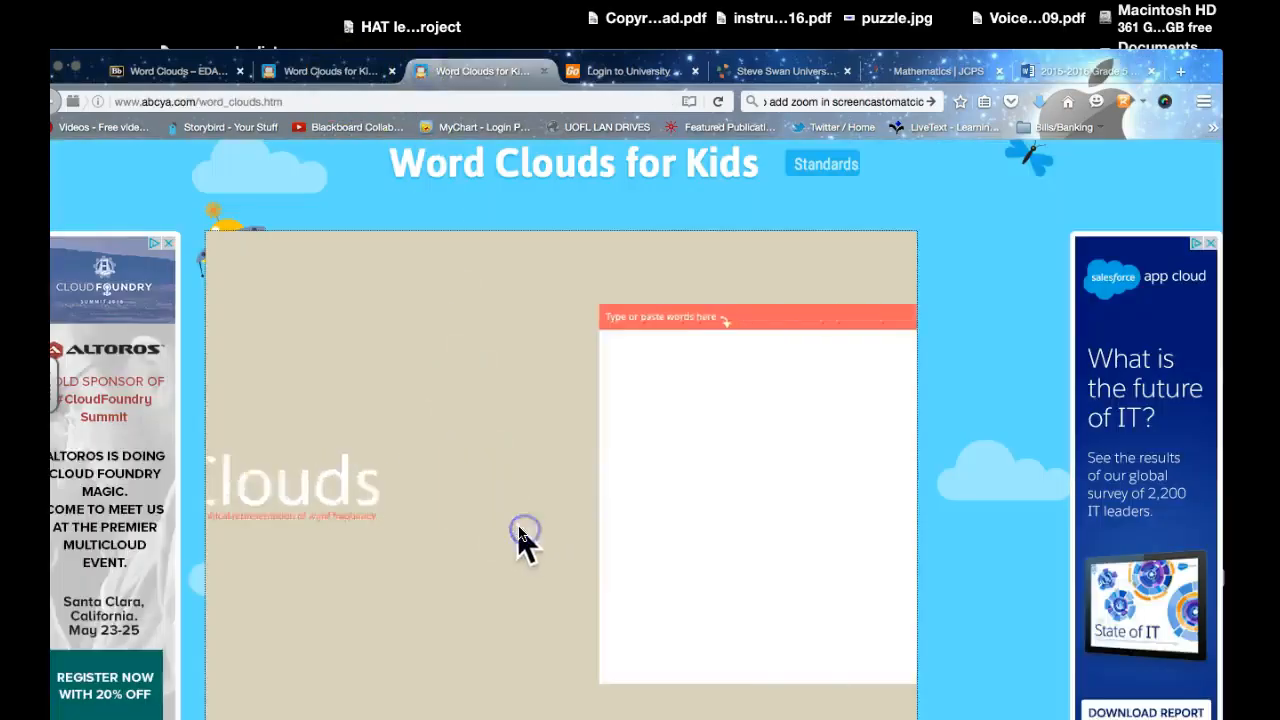
scroll(517, 535, down, 2)
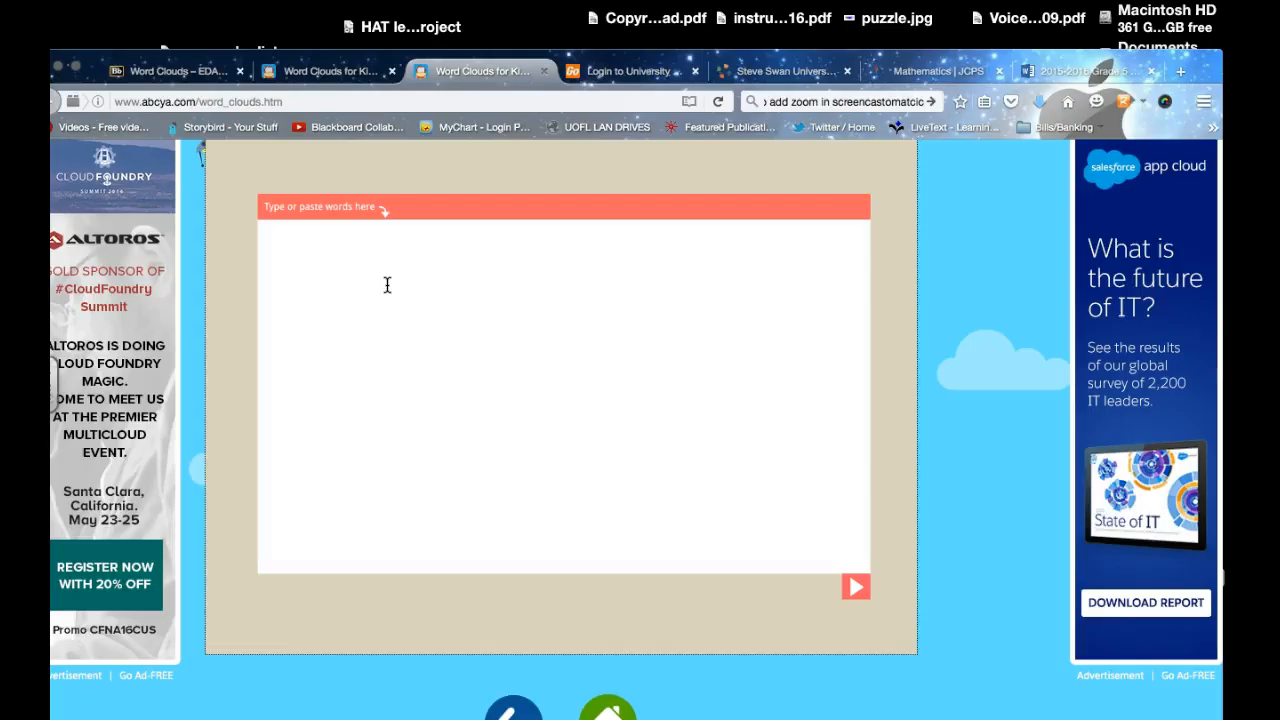
- Copy the selected standards from the Grade 5 framework document and paste them into the WordClouds word entry area
click(965, 72)
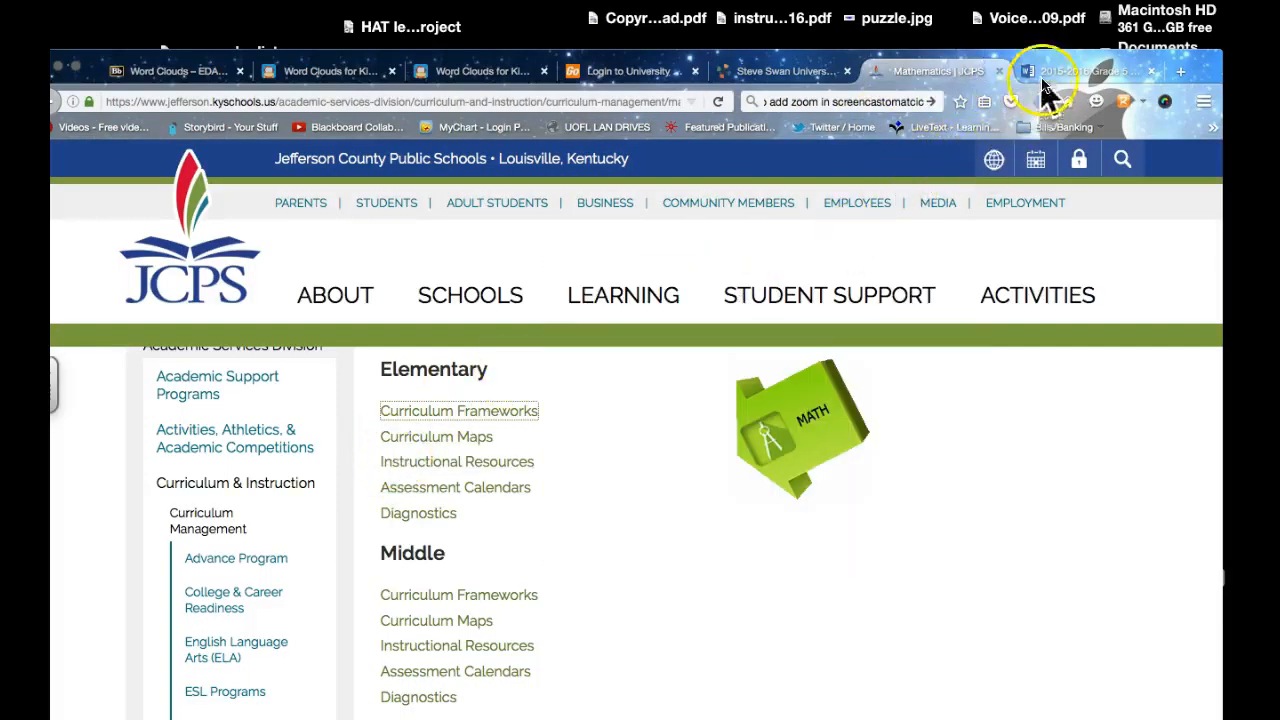
click(1070, 74)
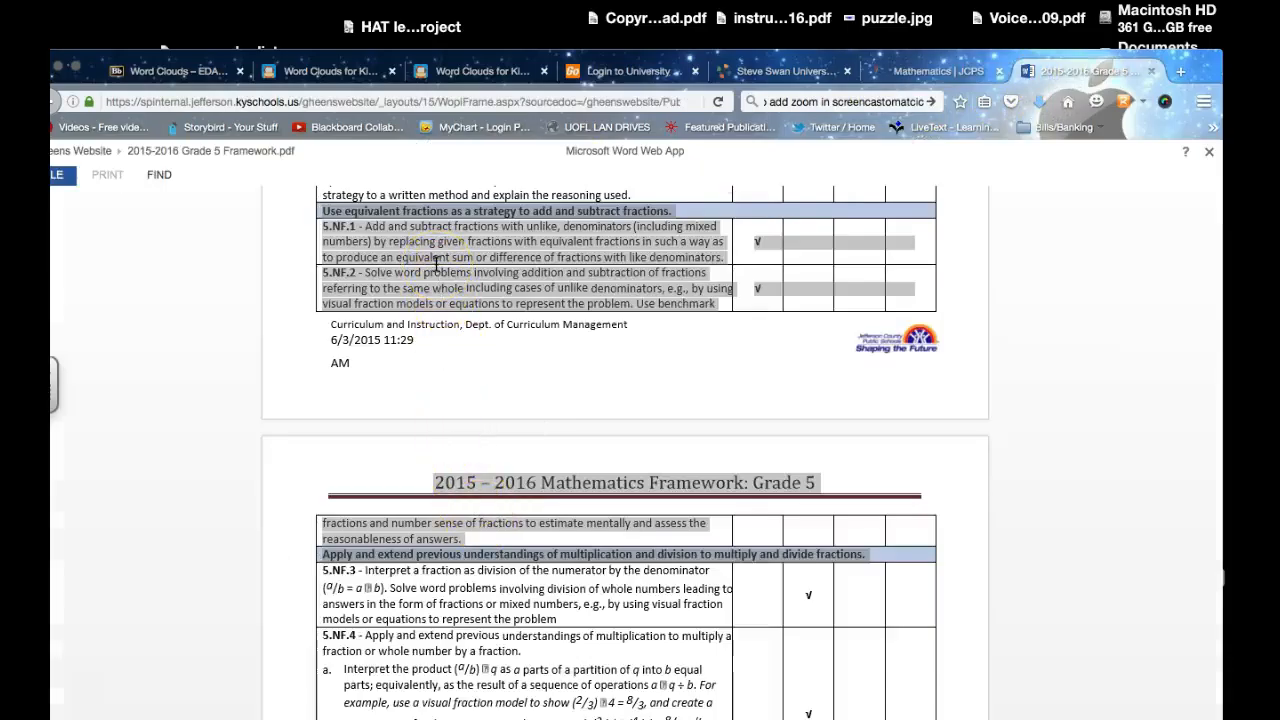
click(448, 74)
click(383, 287)
key(super+v)
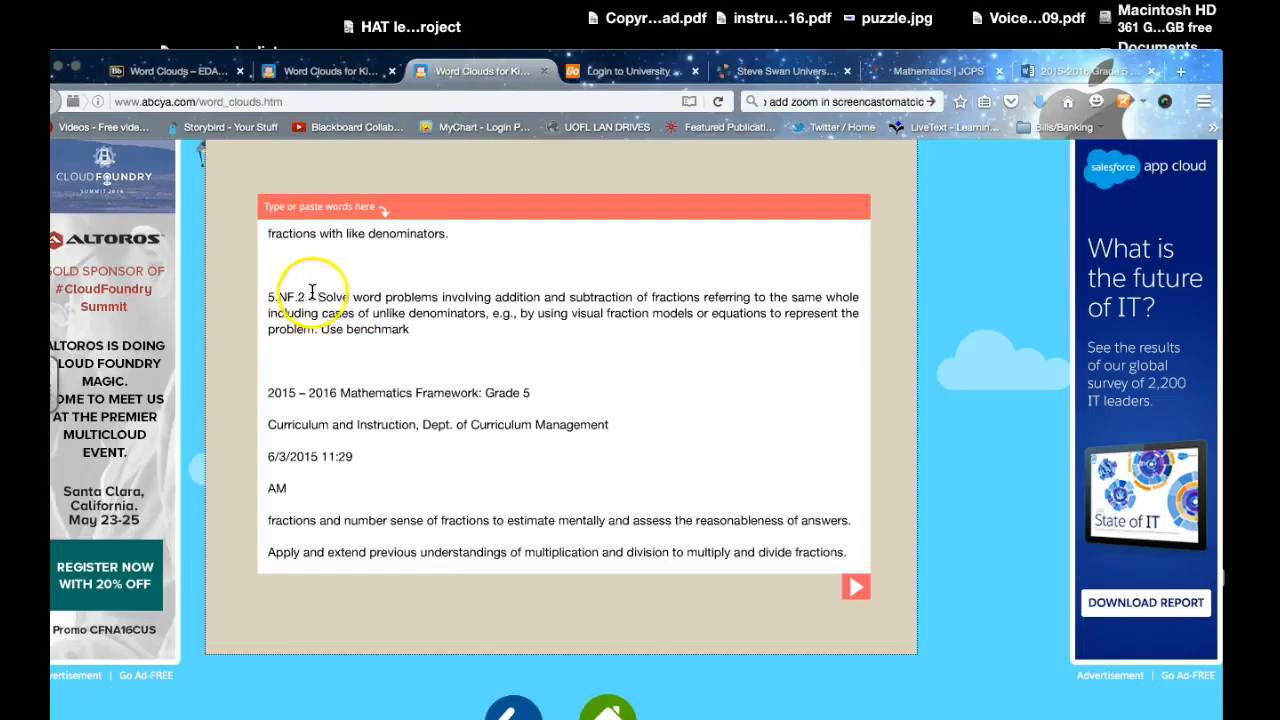
- Delete the "5.NF.2 -" label and the framework title, department, date and AM lines from the pasted text
drag(319, 293, 227, 284)
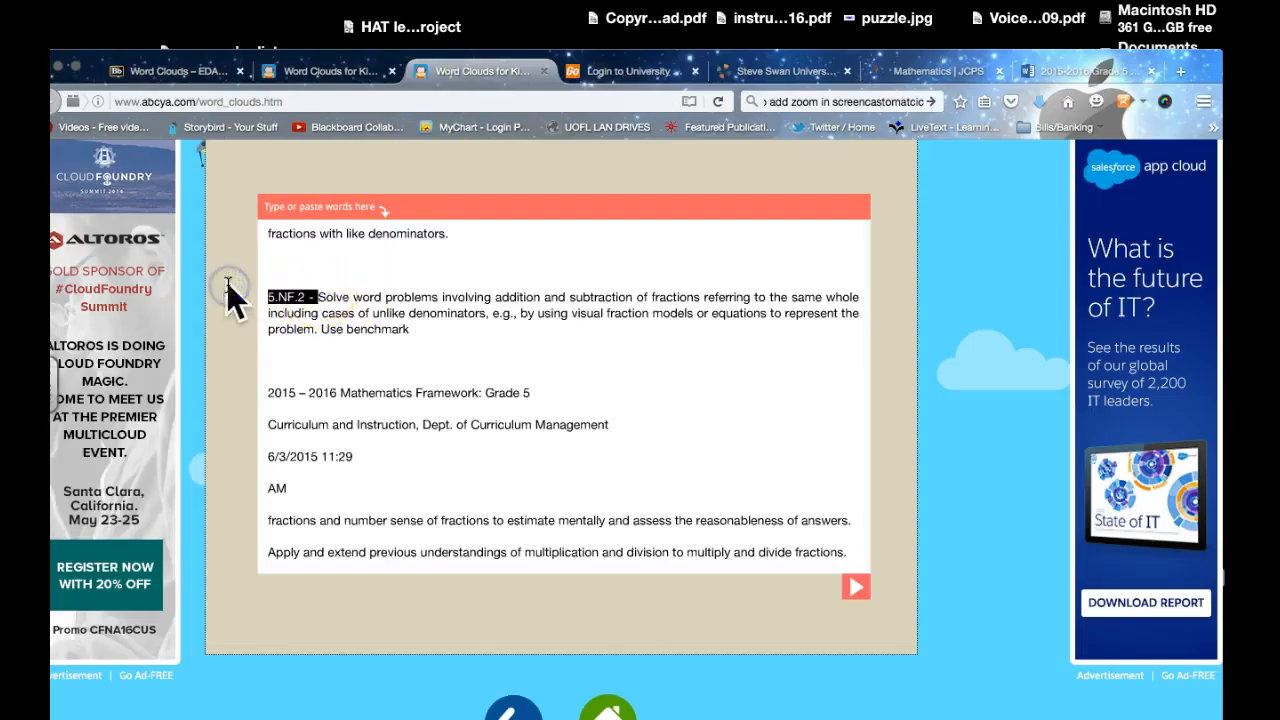
key(BackSpace)
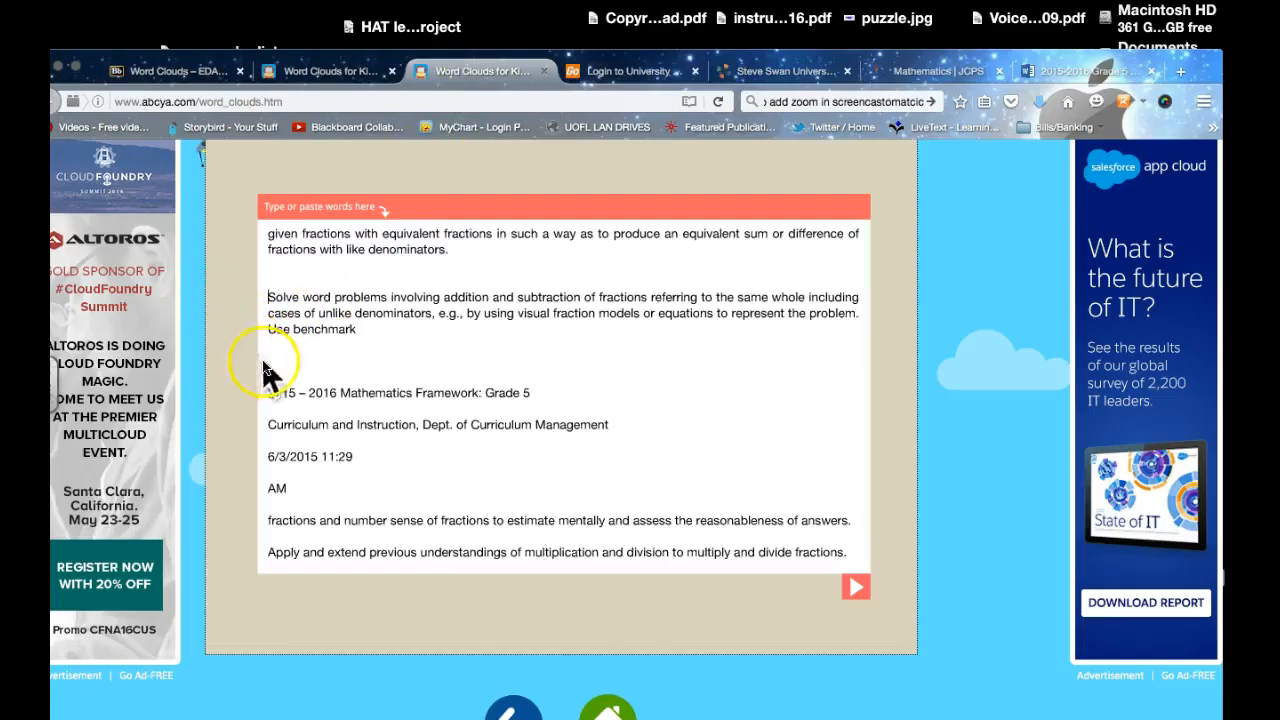
drag(538, 393, 222, 390)
key(BackSpace)
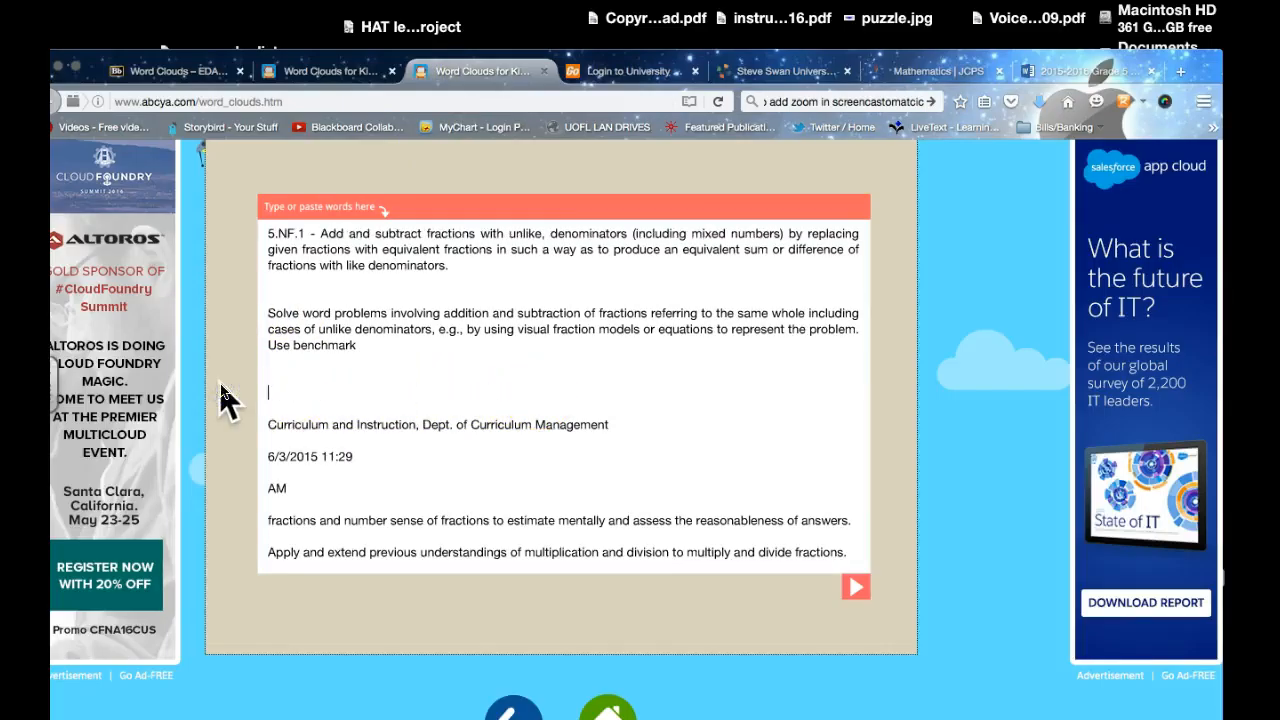
double_click(277, 488)
drag(250, 448, 244, 421)
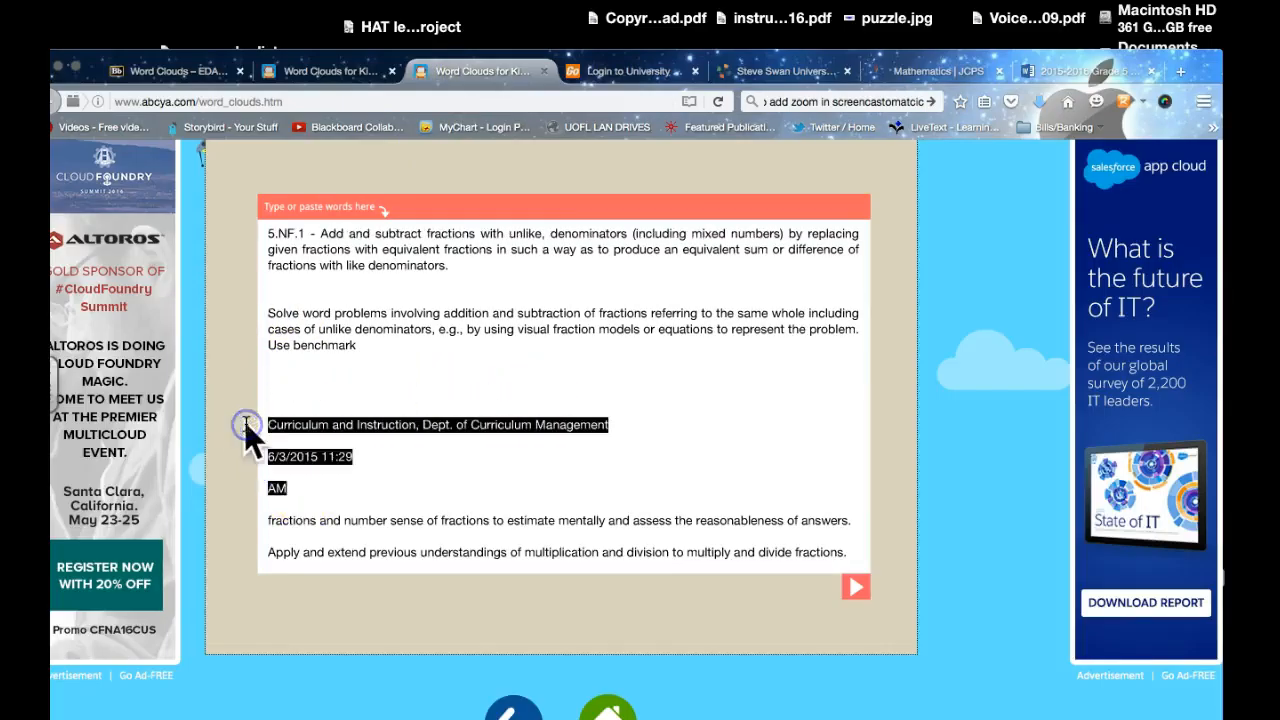
key(BackSpace)
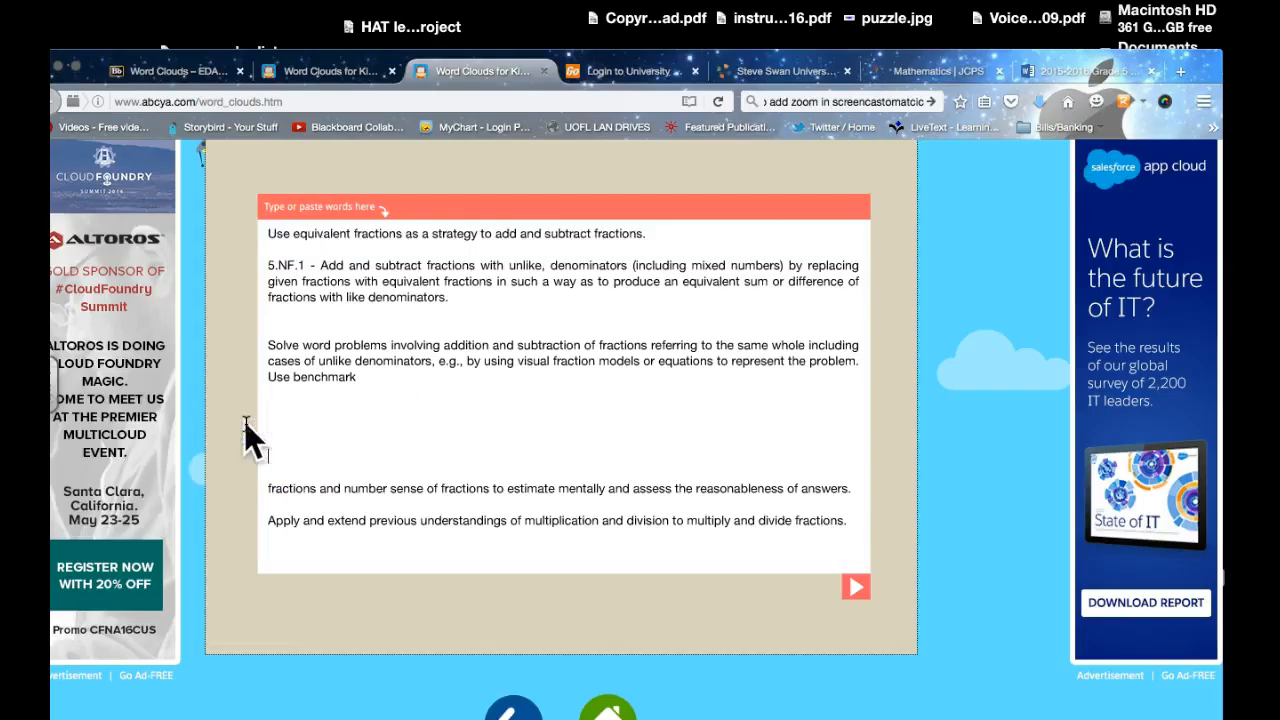
- Delete the "5.NF.1 -" label and the line break before it, ahead of "Add and subtract fractions"
scroll(286, 392, up, 2)
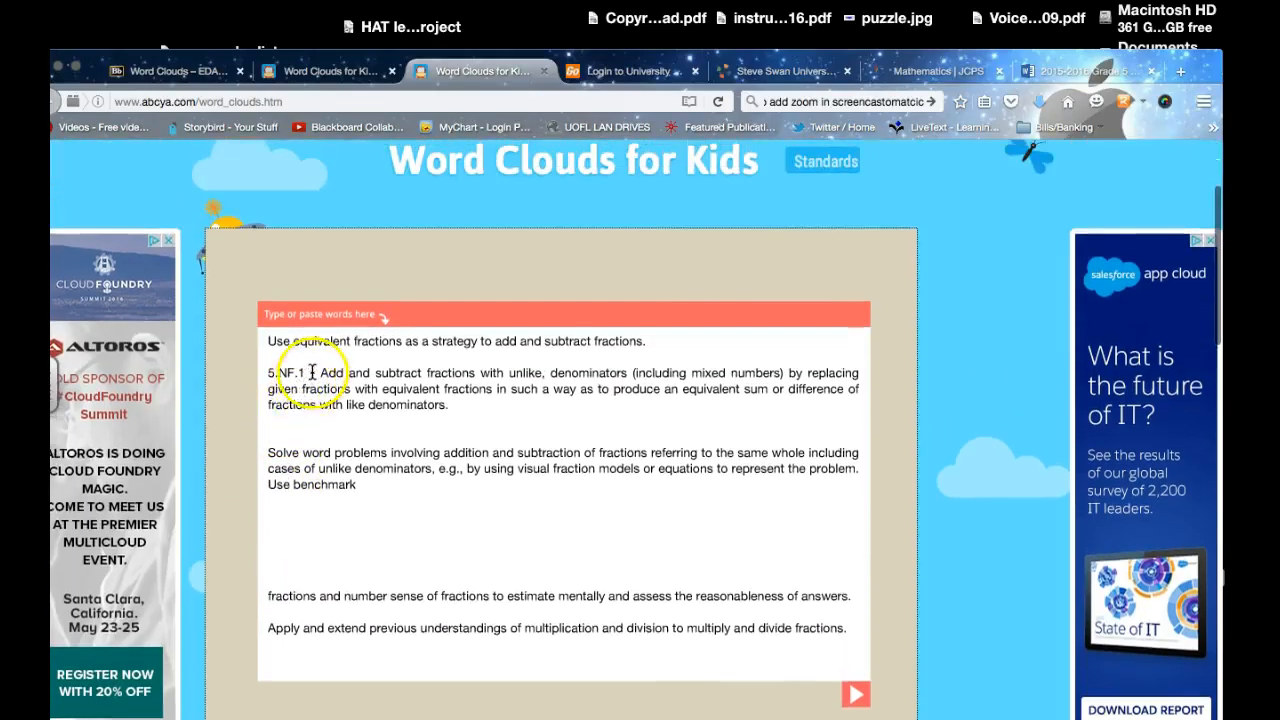
drag(317, 372, 245, 370)
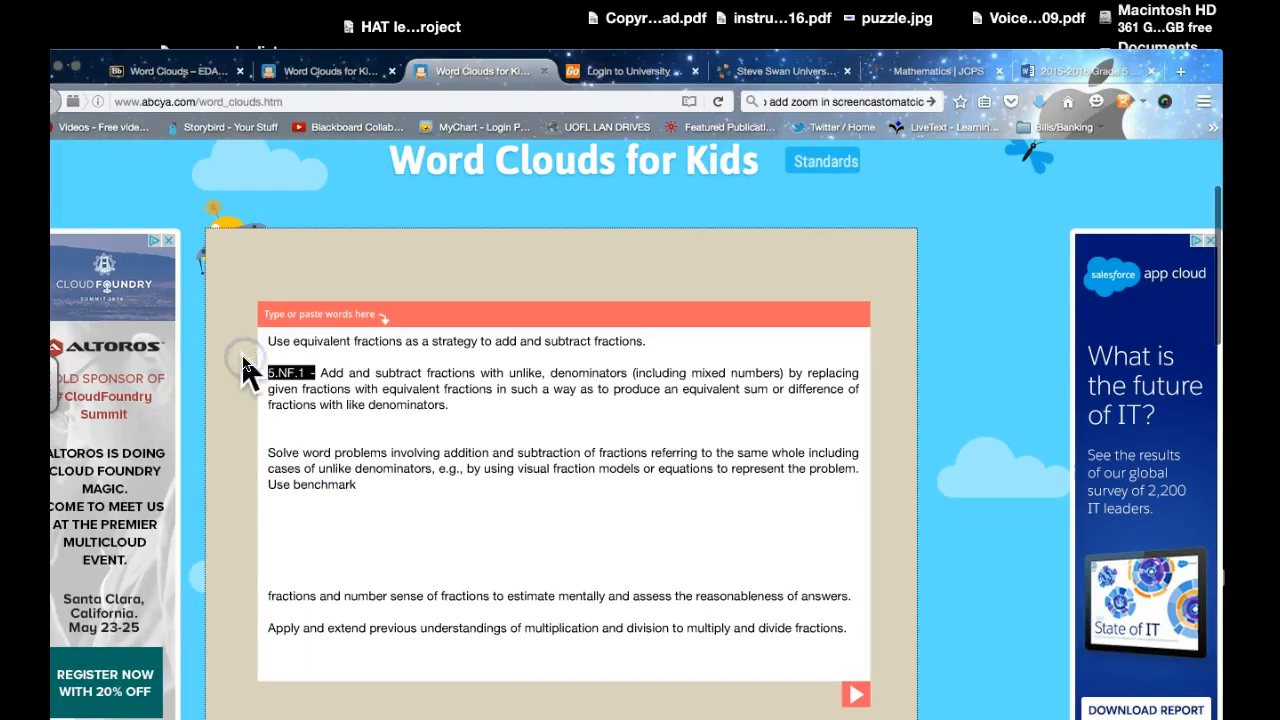
key(BackSpace)
key(BackSpace)
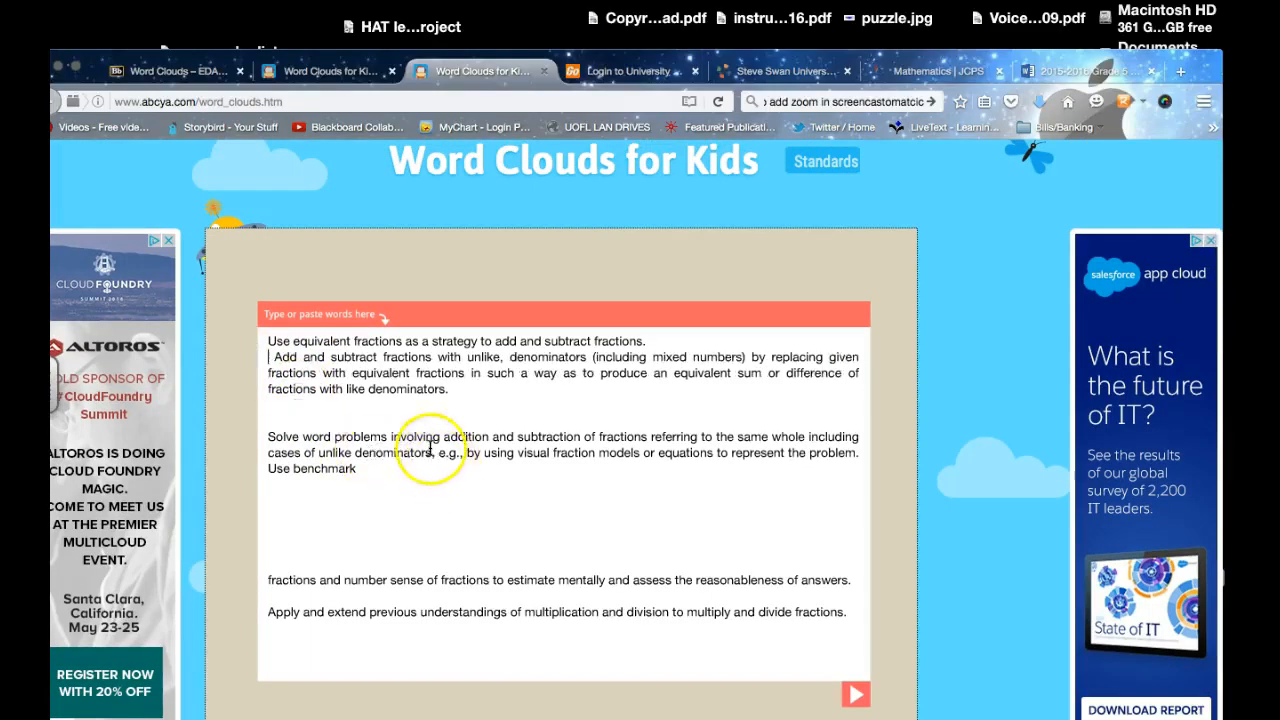
- Delete the "e.g.," after "unlike denominators" in the pasted standards and generate the word cloud
click(463, 455)
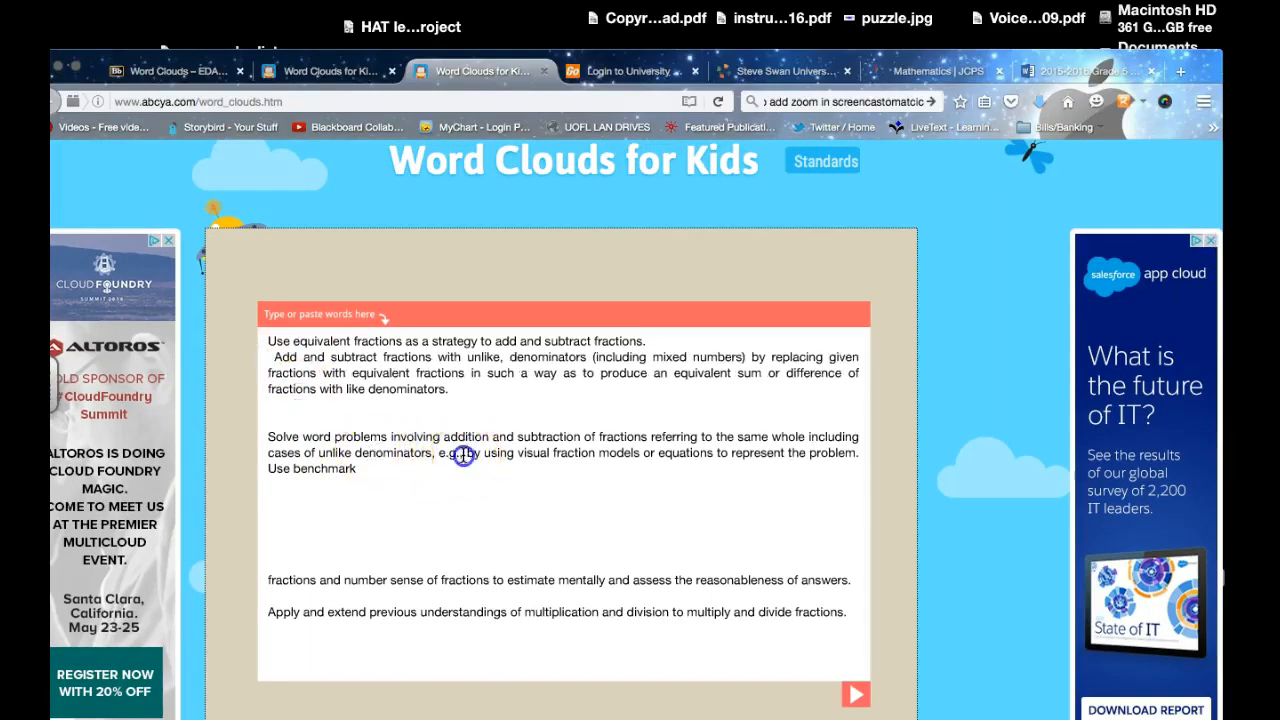
key(BackSpace)
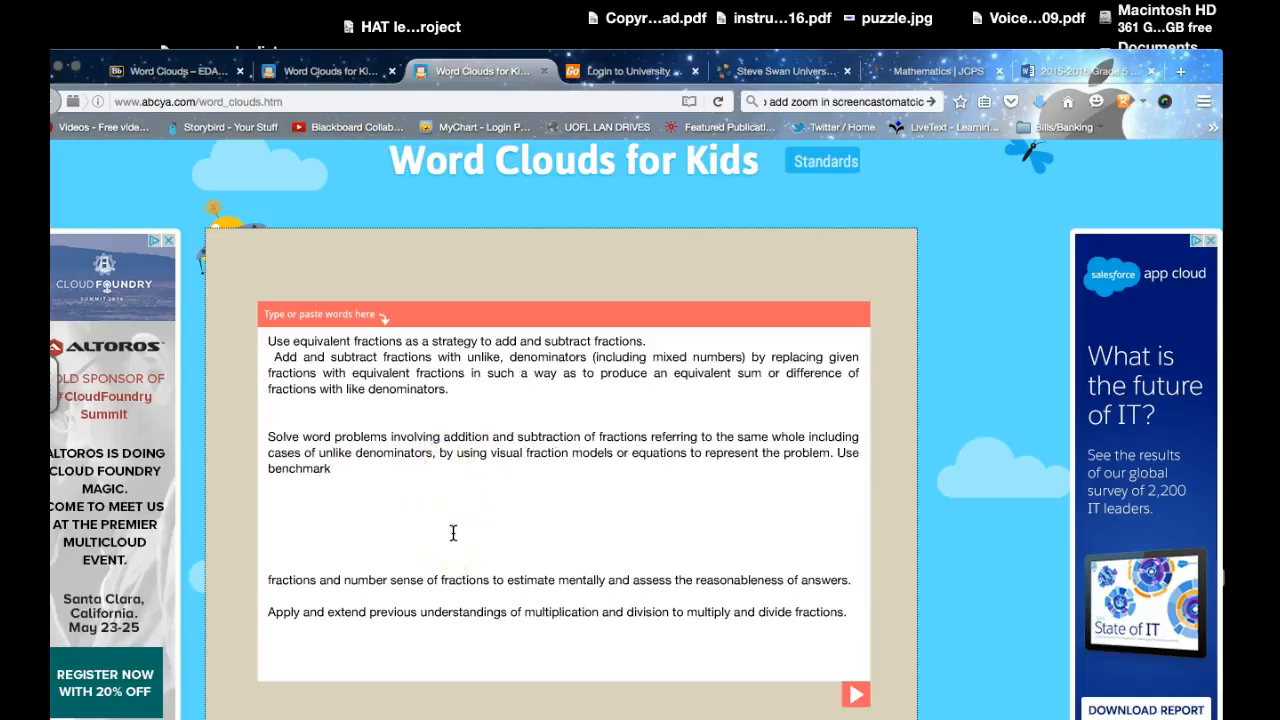
scroll(453, 533, down, 2)
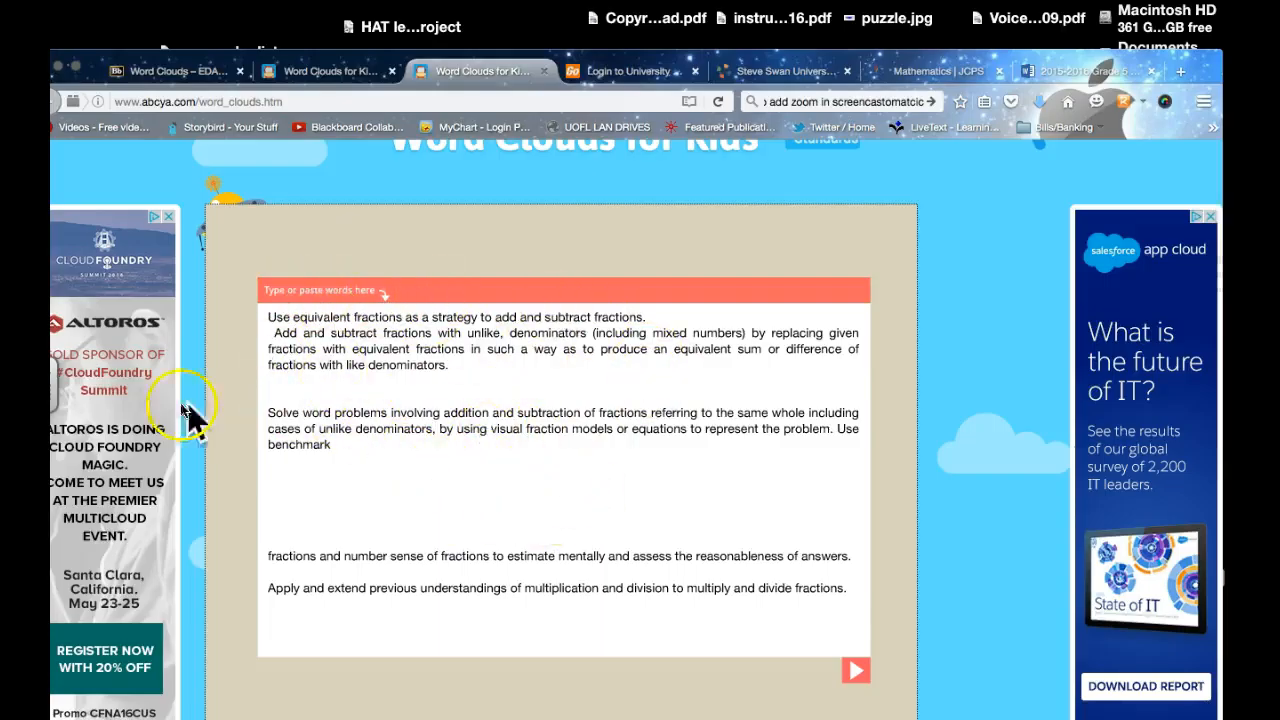
click(857, 672)
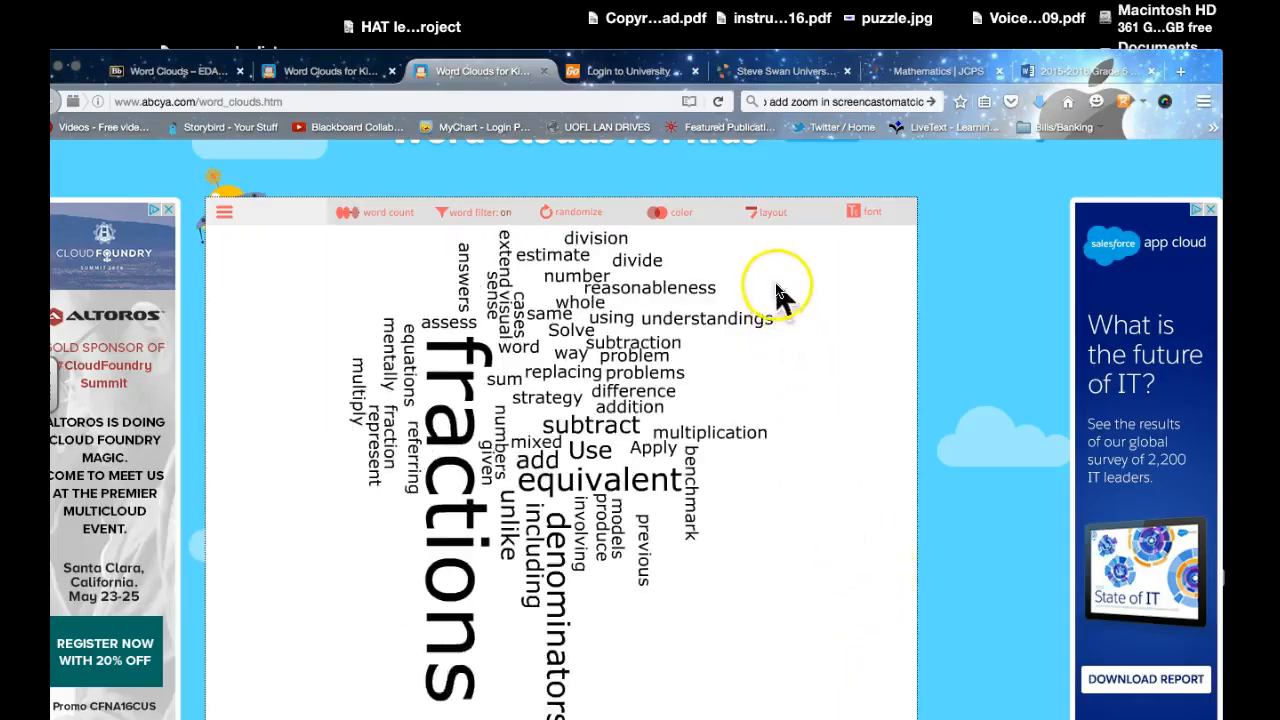
- Change the word cloud's layout so that all words run horizontally
click(758, 222)
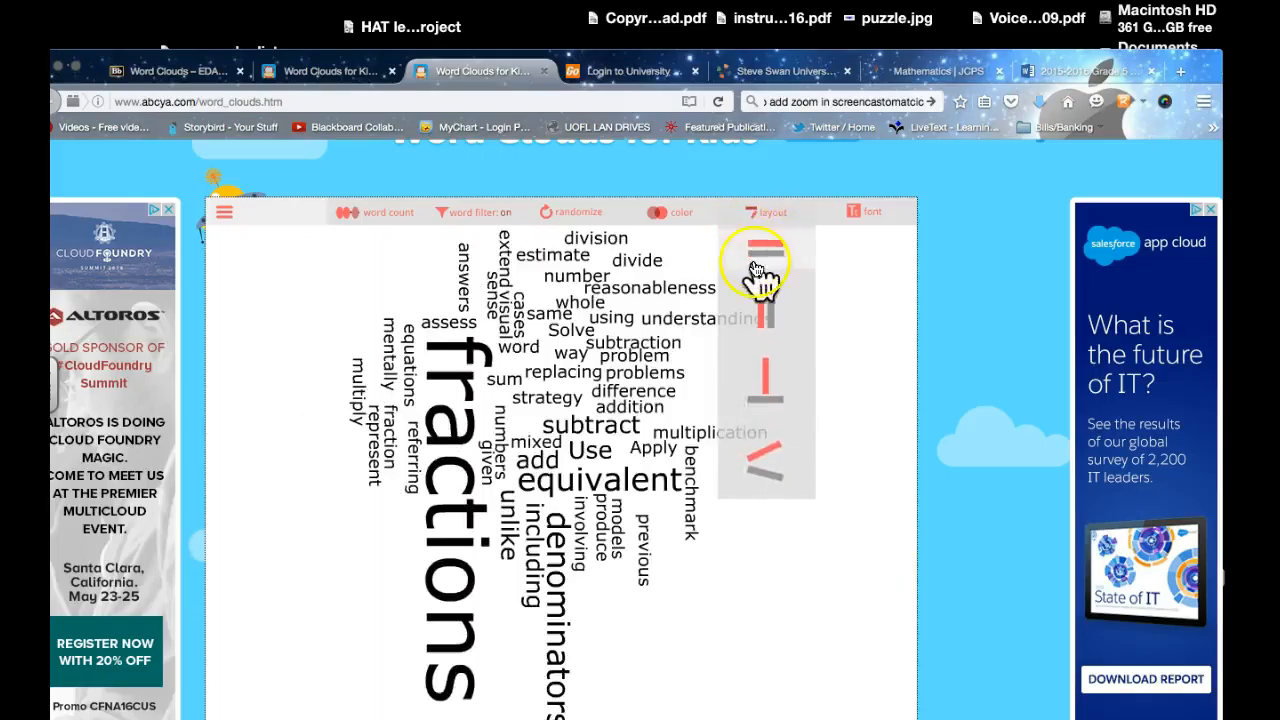
click(764, 252)
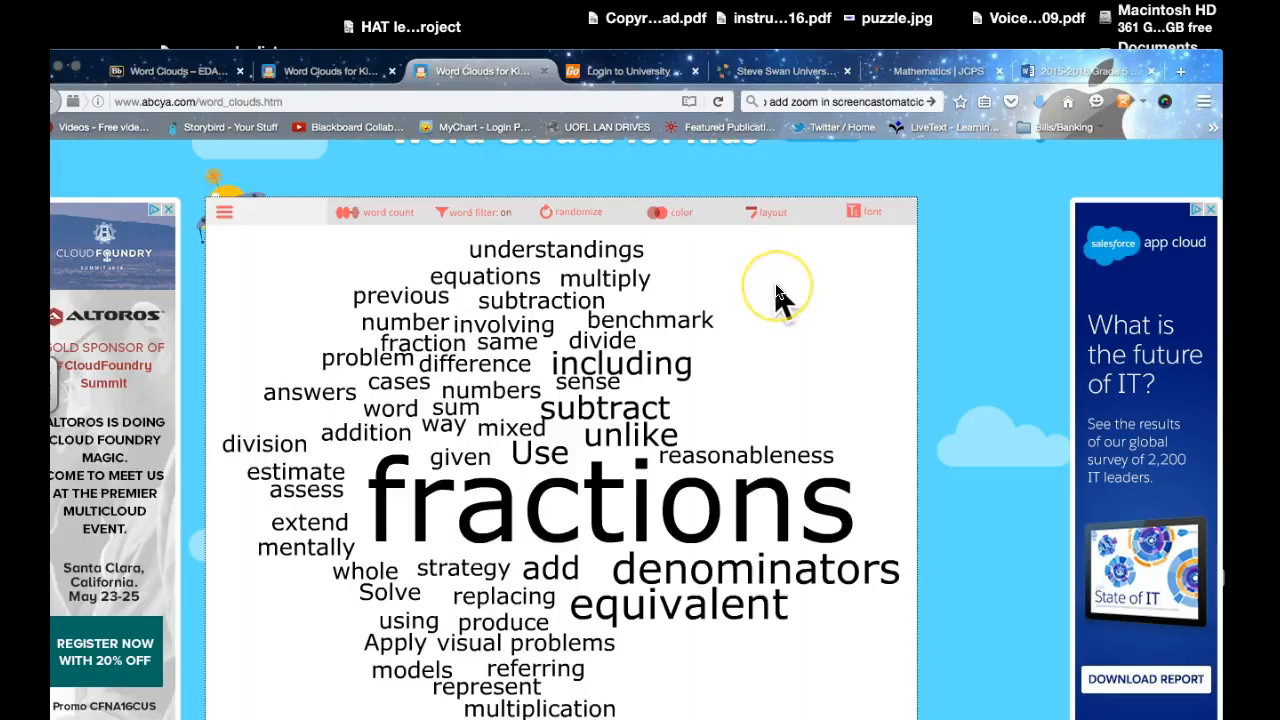
scroll(777, 287, down, 2)
scroll(776, 285, up, 1)
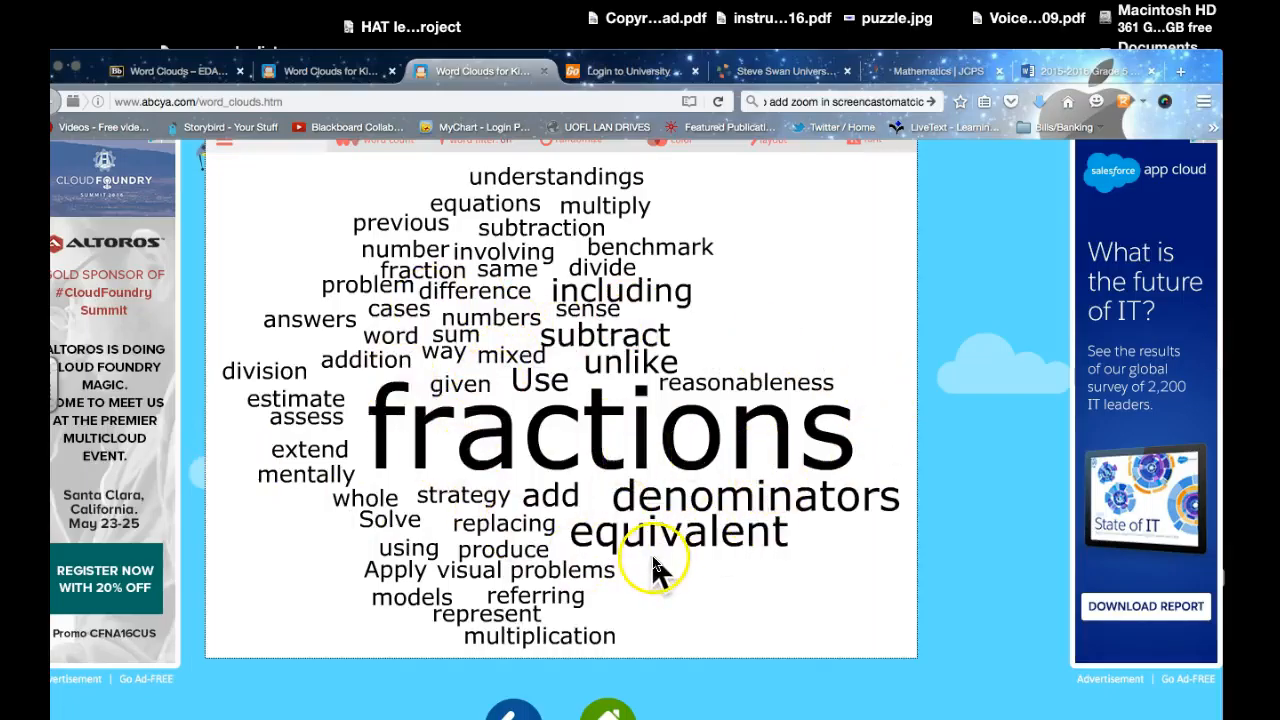
- Look over the whole word cloud, the word count options and the usage notes beneath the cloud
scroll(549, 490, down, 2)
scroll(549, 484, down, 3)
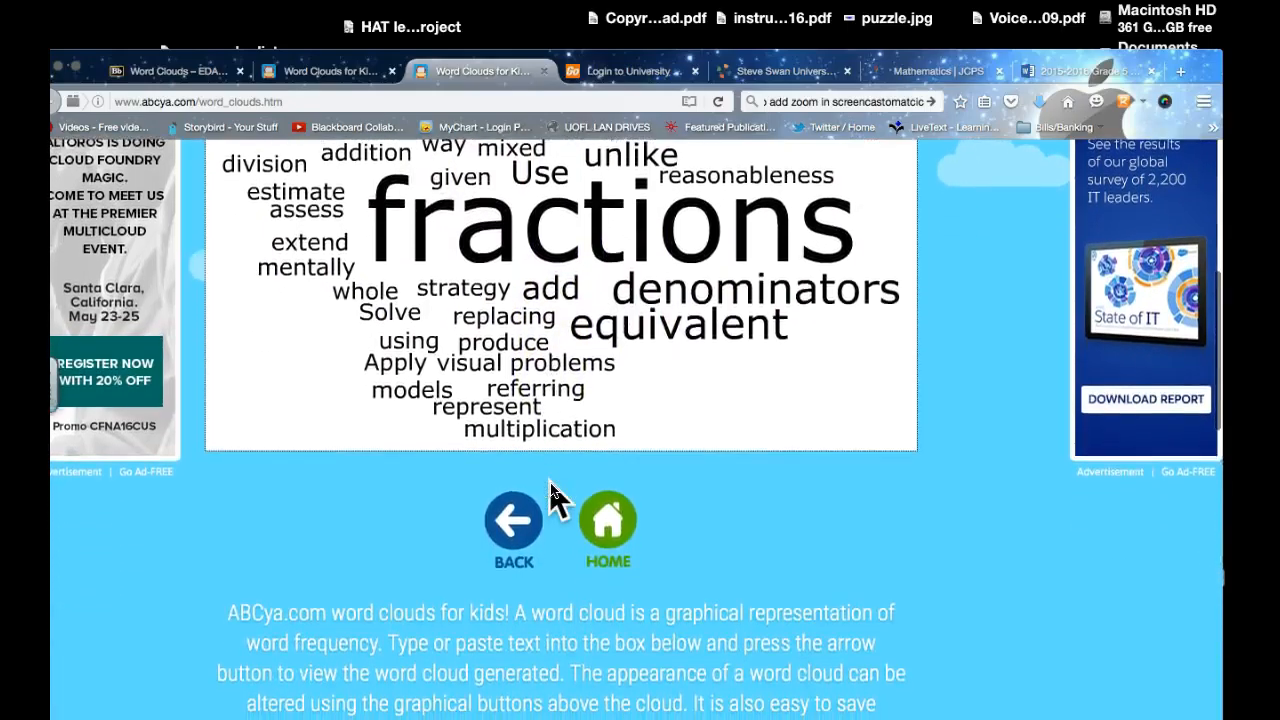
scroll(551, 490, down, 2)
scroll(549, 481, up, 10)
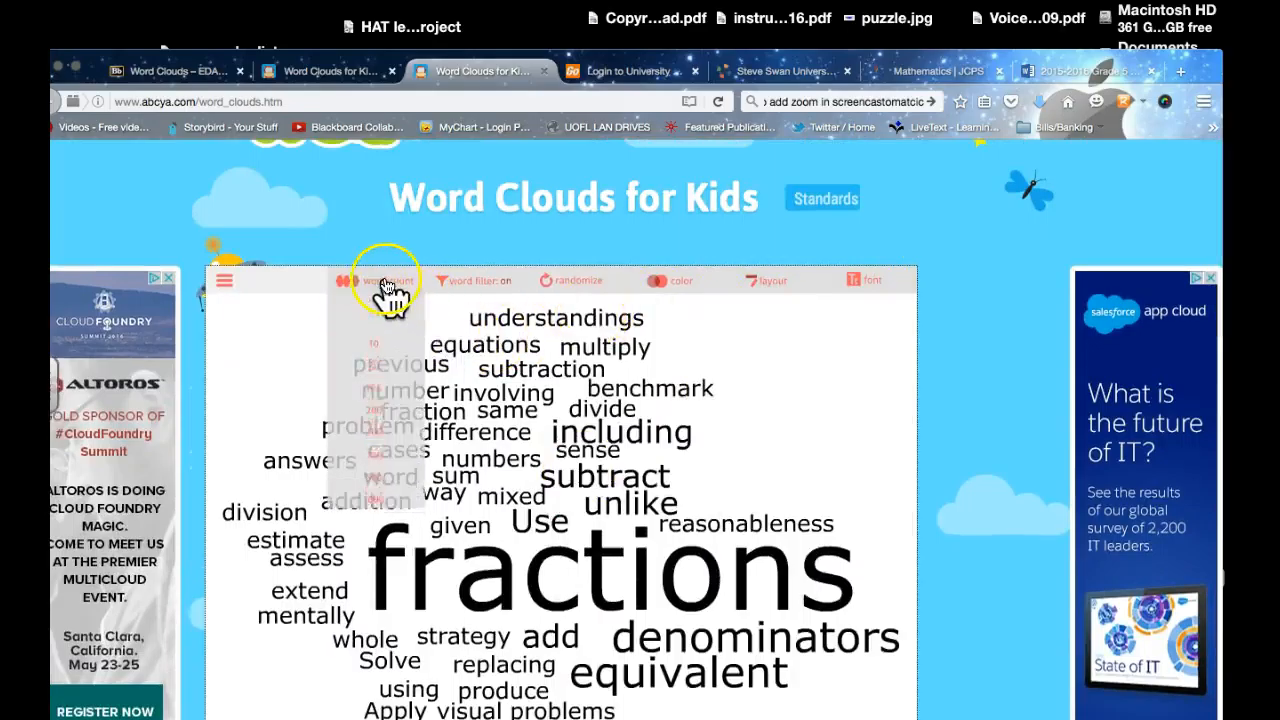
mouse_move(364, 288)
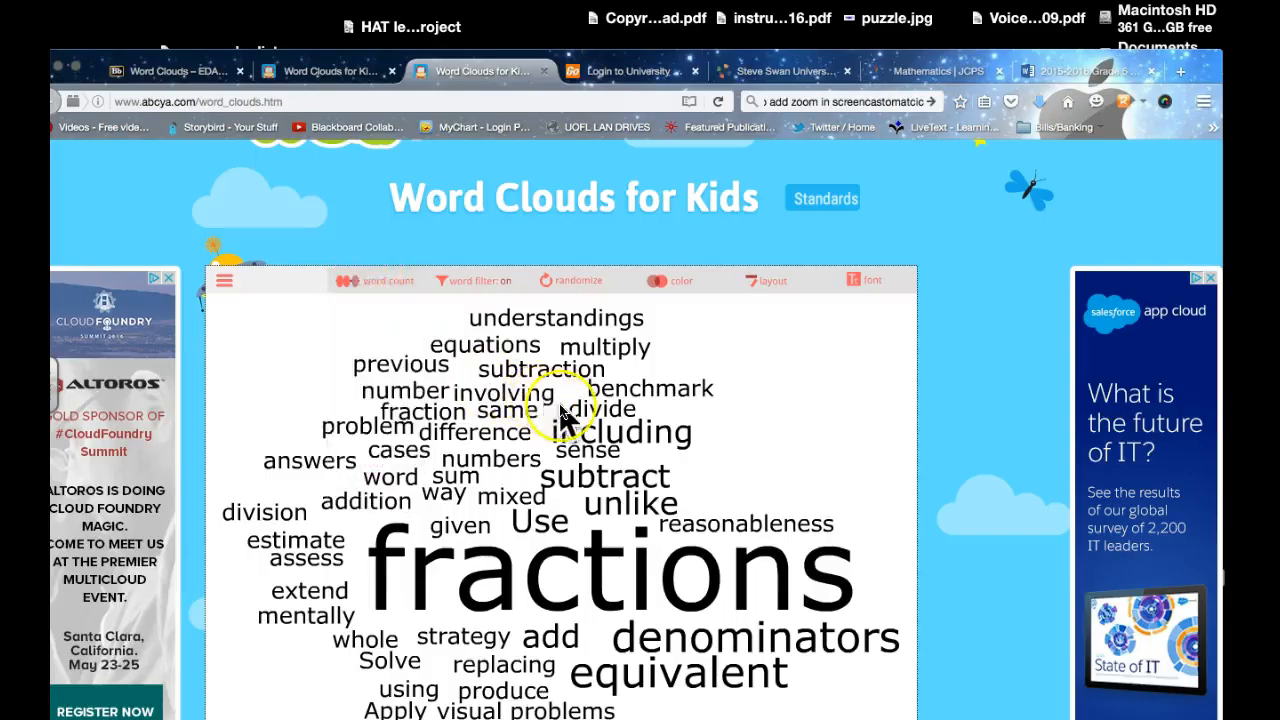
scroll(561, 405, down, 3)
scroll(561, 410, down, 5)
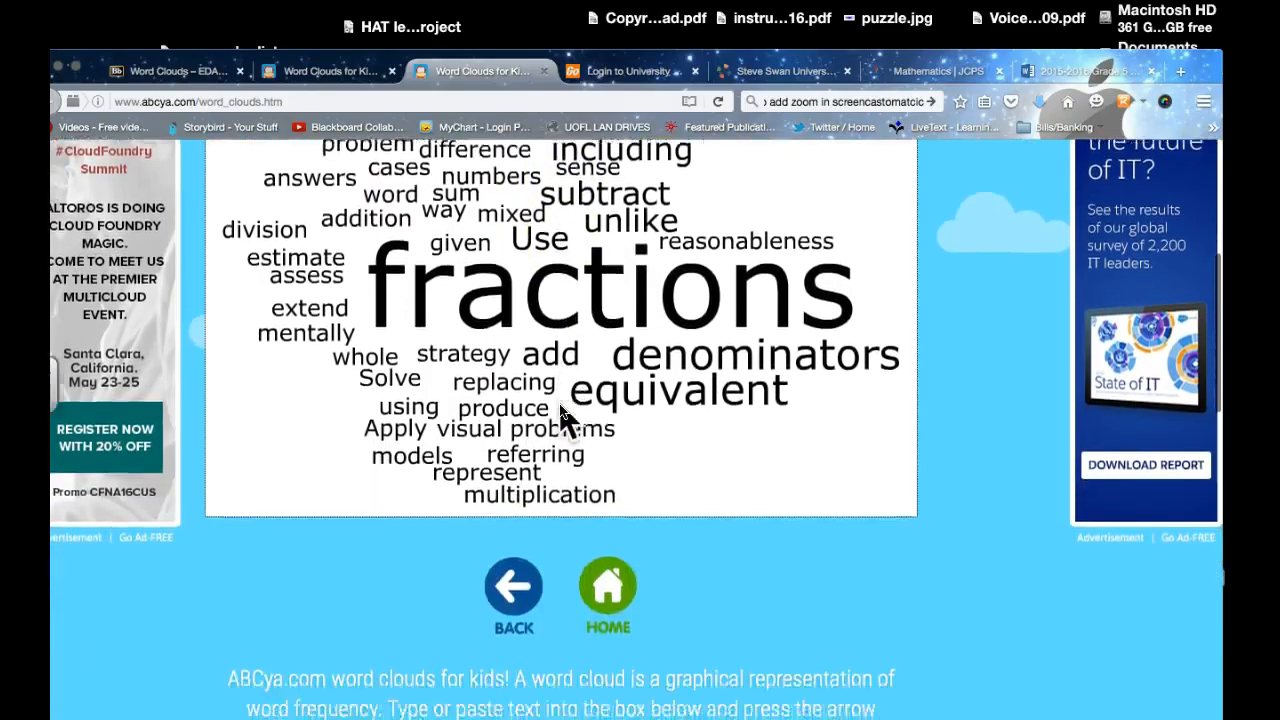
scroll(560, 405, down, 6)
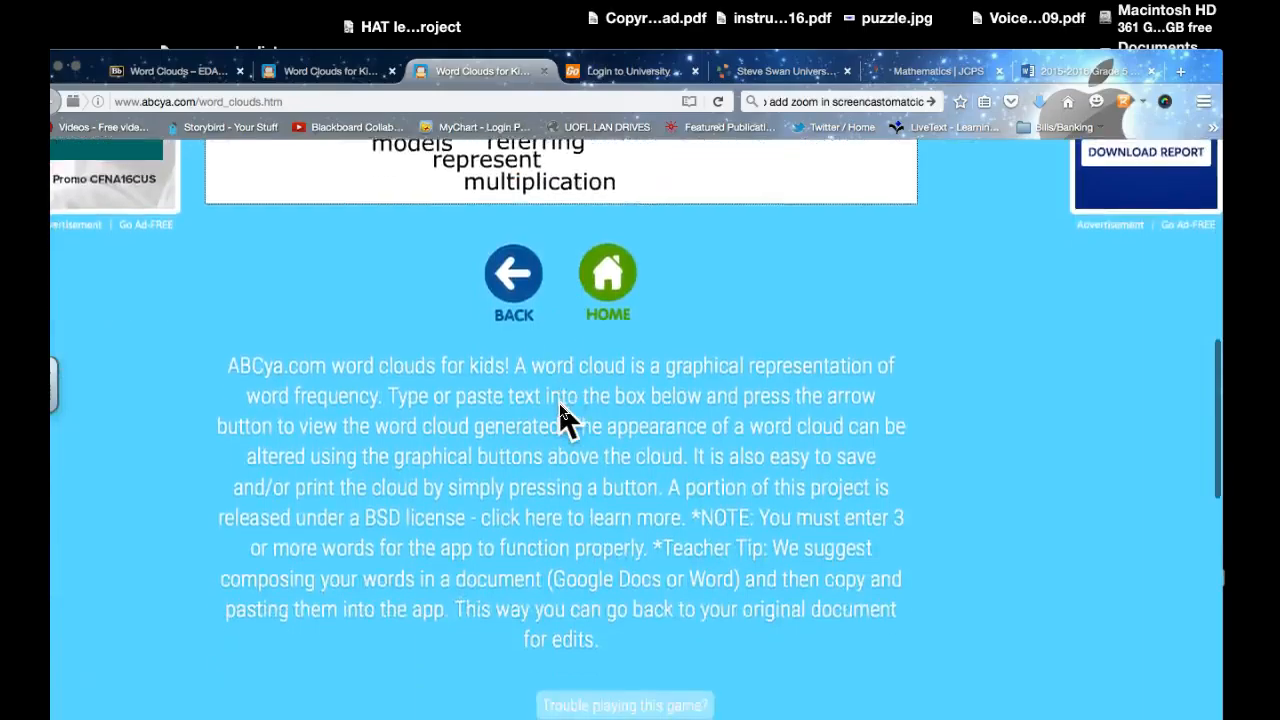
scroll(560, 410, up, 12)
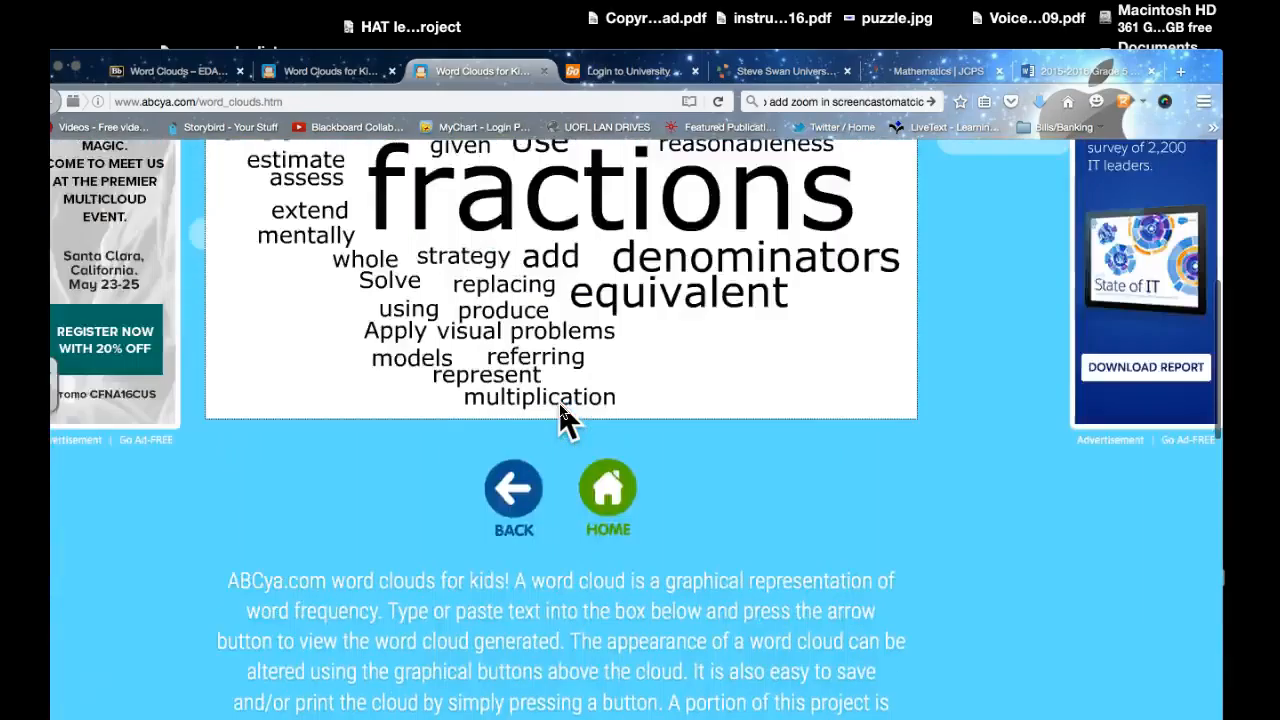
scroll(557, 403, up, 4)
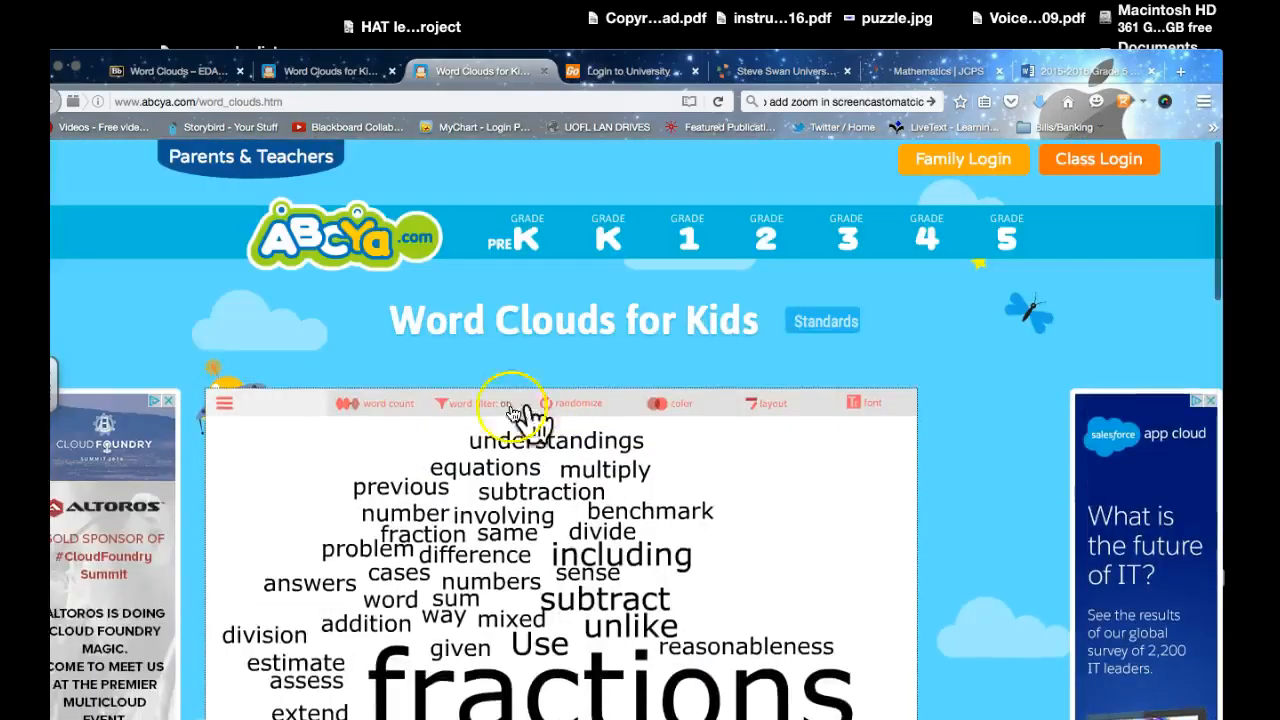
- Save the word cloud to the Desktop as Fractions.jpeg
click(224, 403)
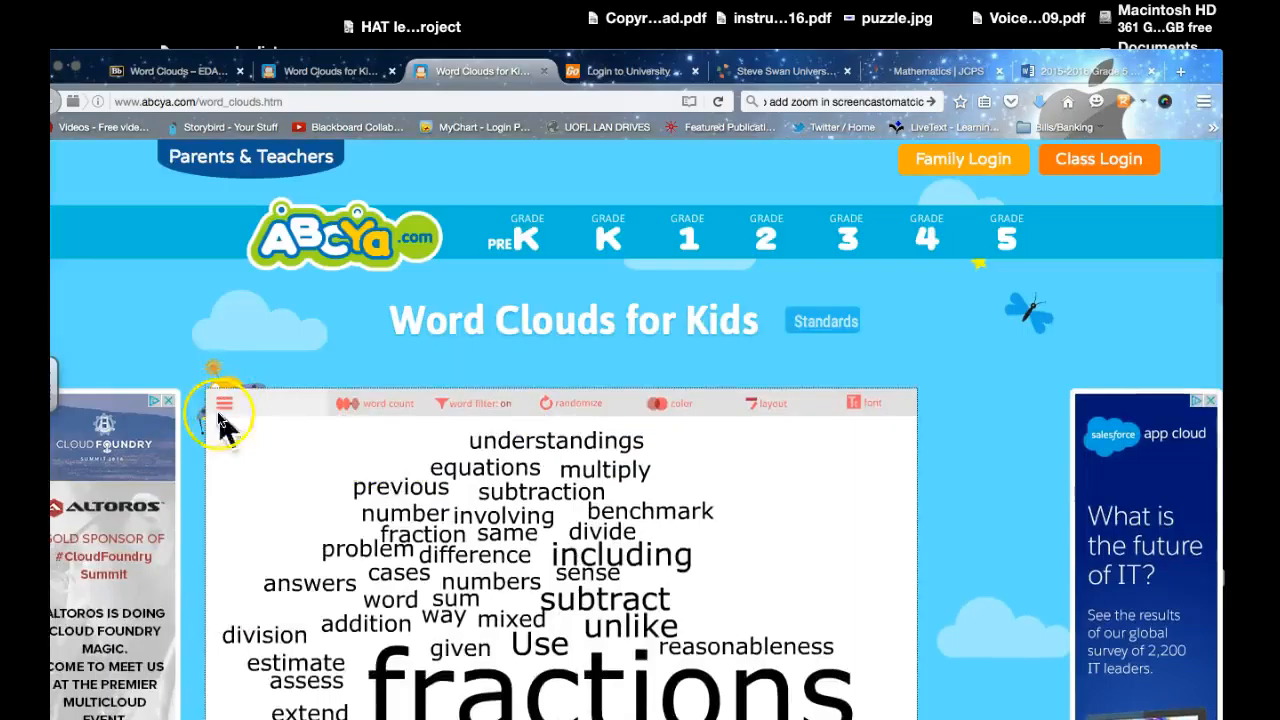
click(220, 410)
click(236, 485)
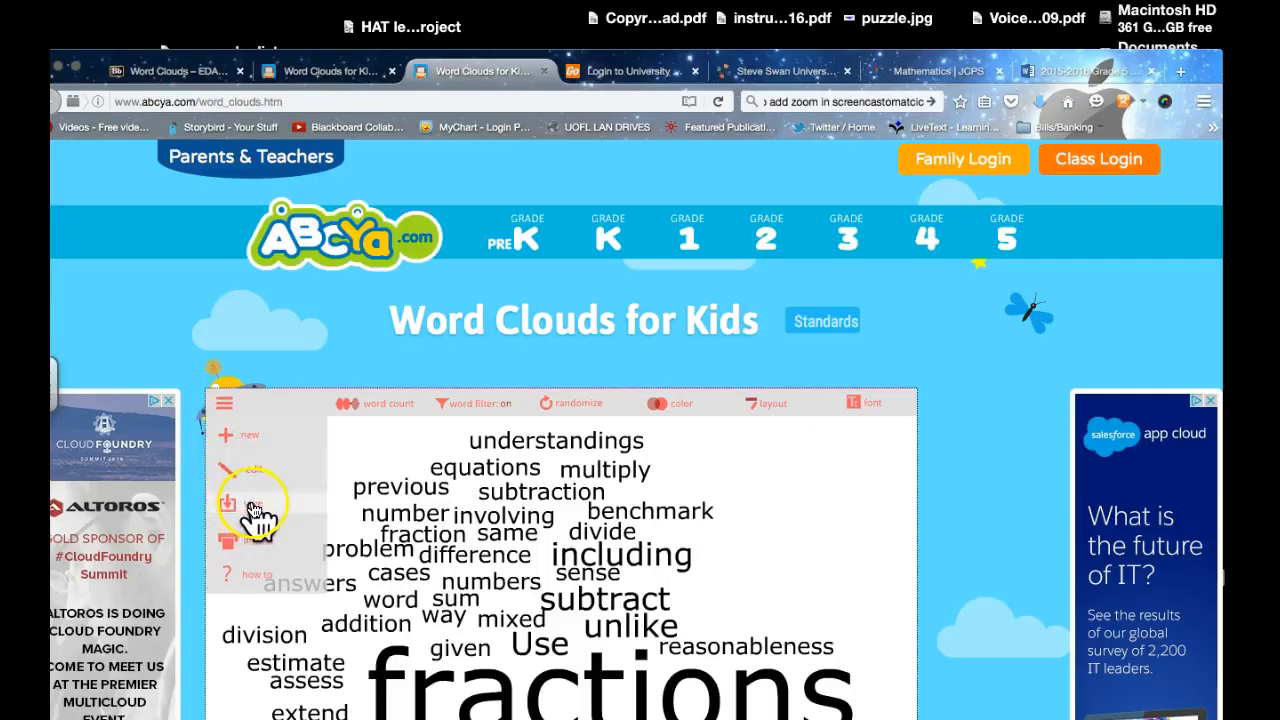
click(255, 508)
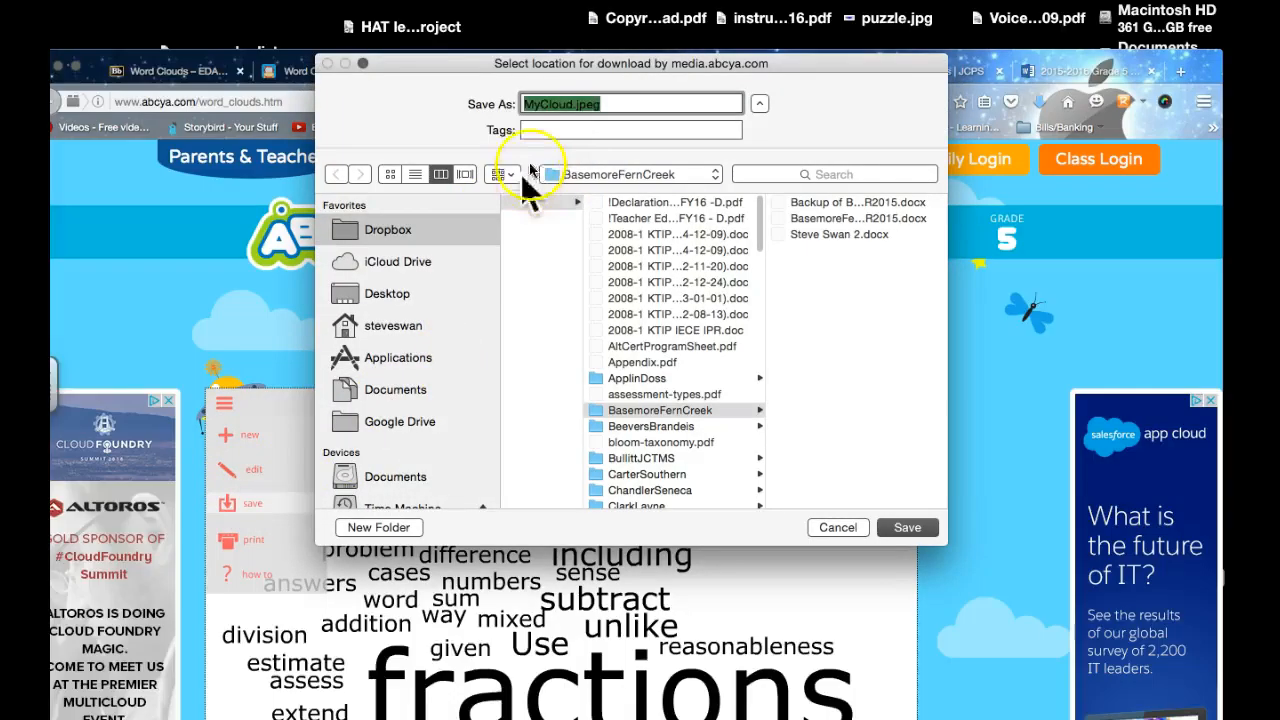
click(570, 102)
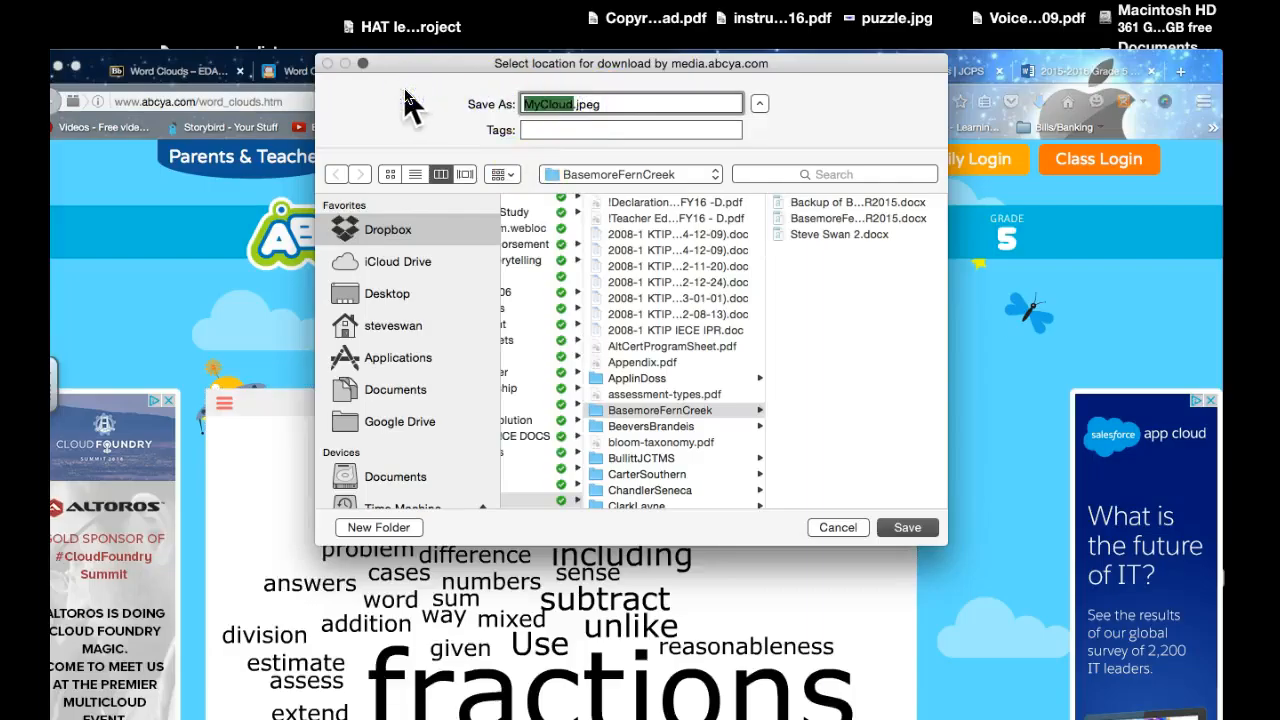
text(Fractions)
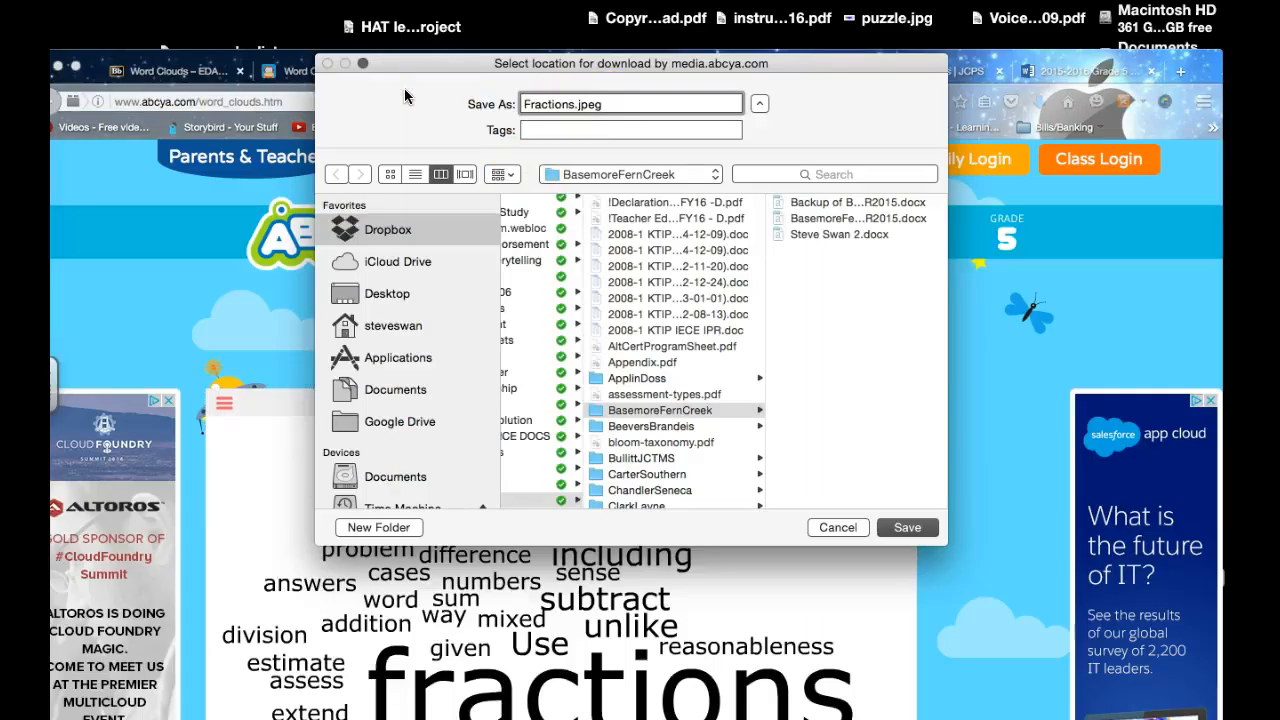
click(400, 296)
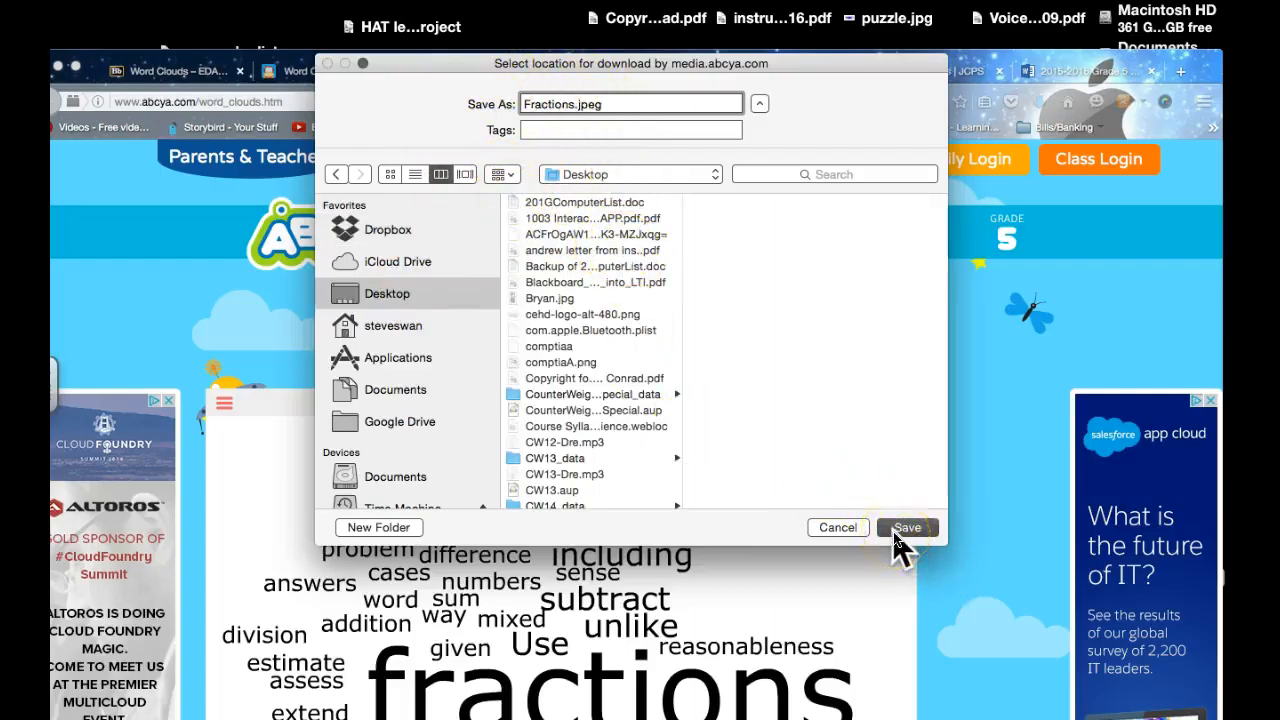
click(895, 535)
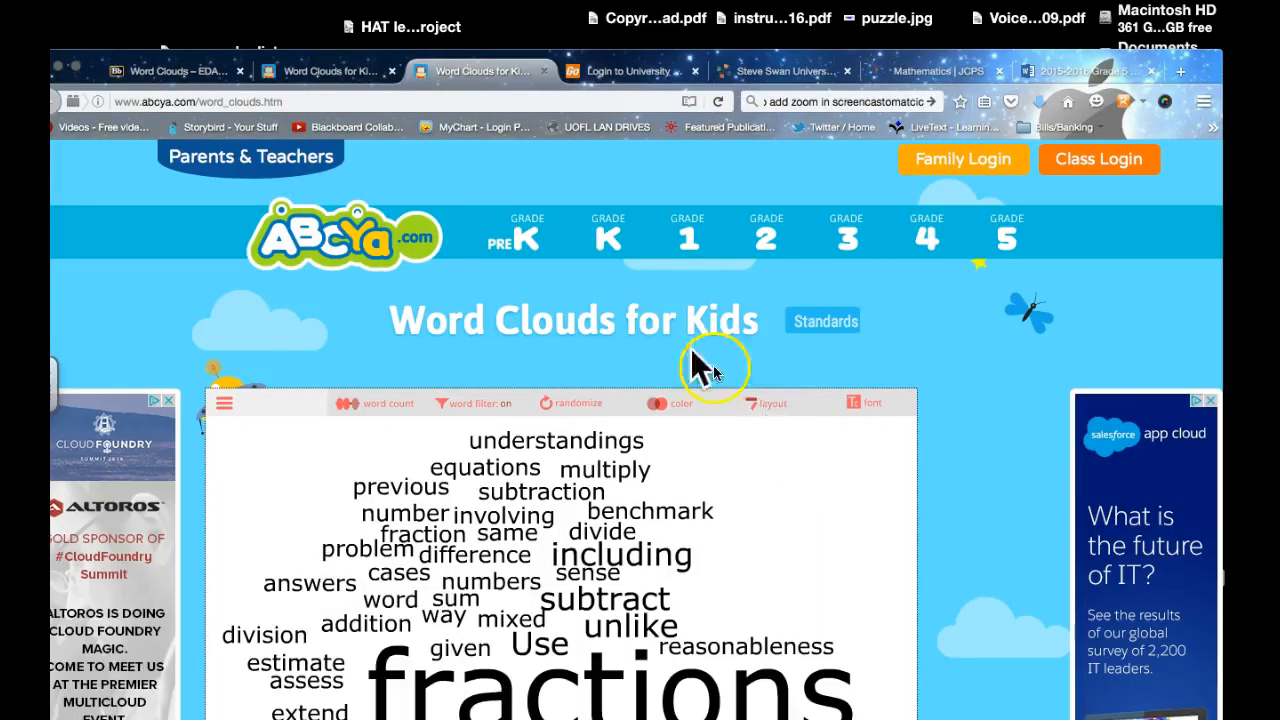
- Switch to the Wikispaces site and open its EDAP 585 home page for editing
click(737, 72)
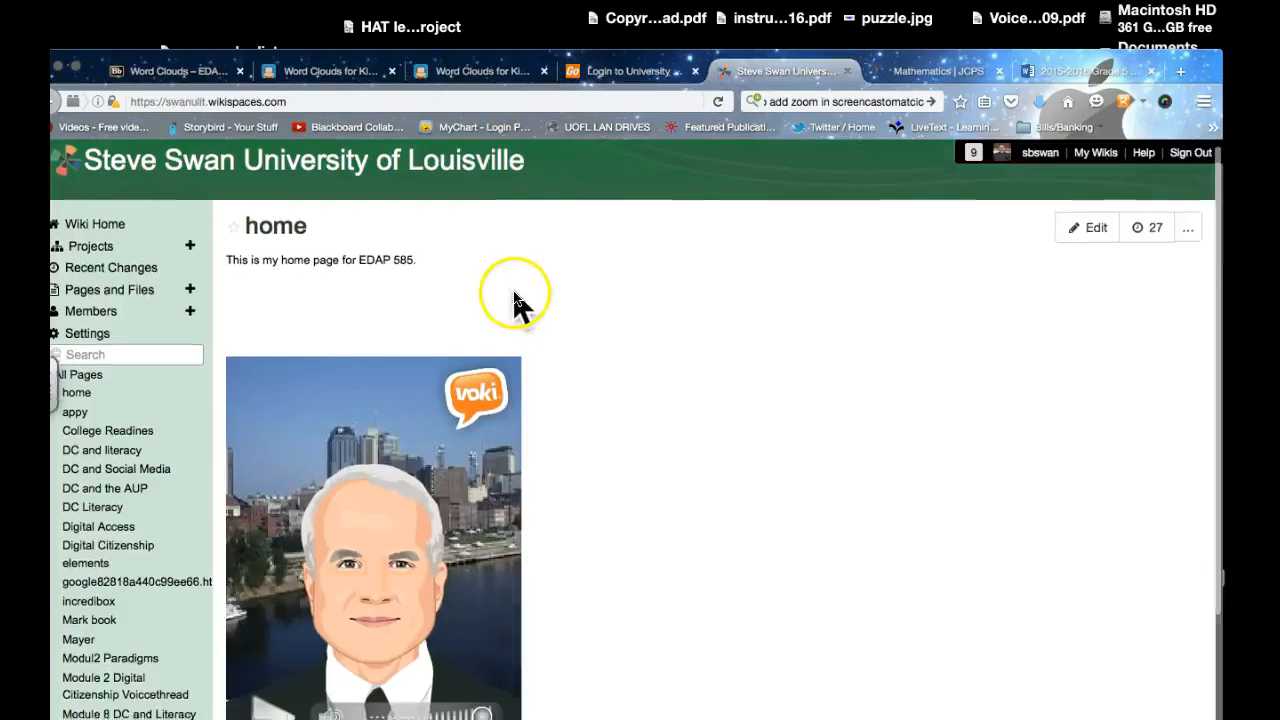
scroll(514, 297, down, 5)
scroll(514, 300, up, 3)
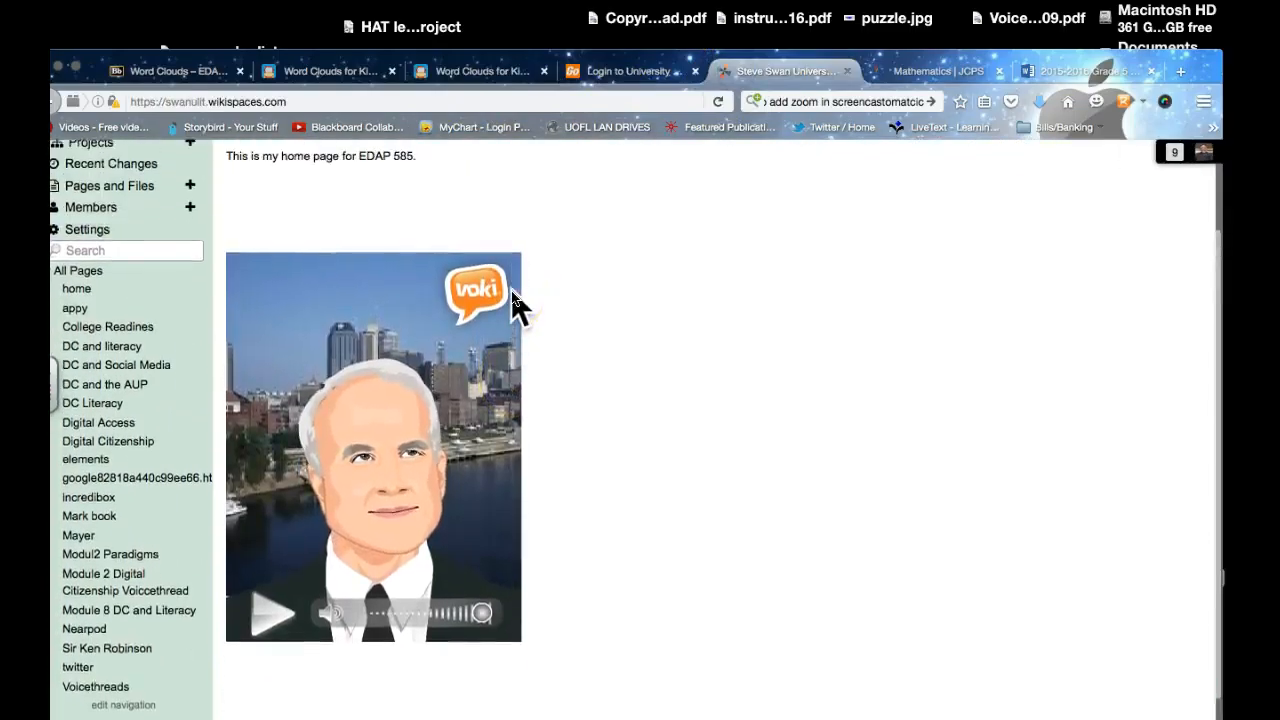
click(1078, 185)
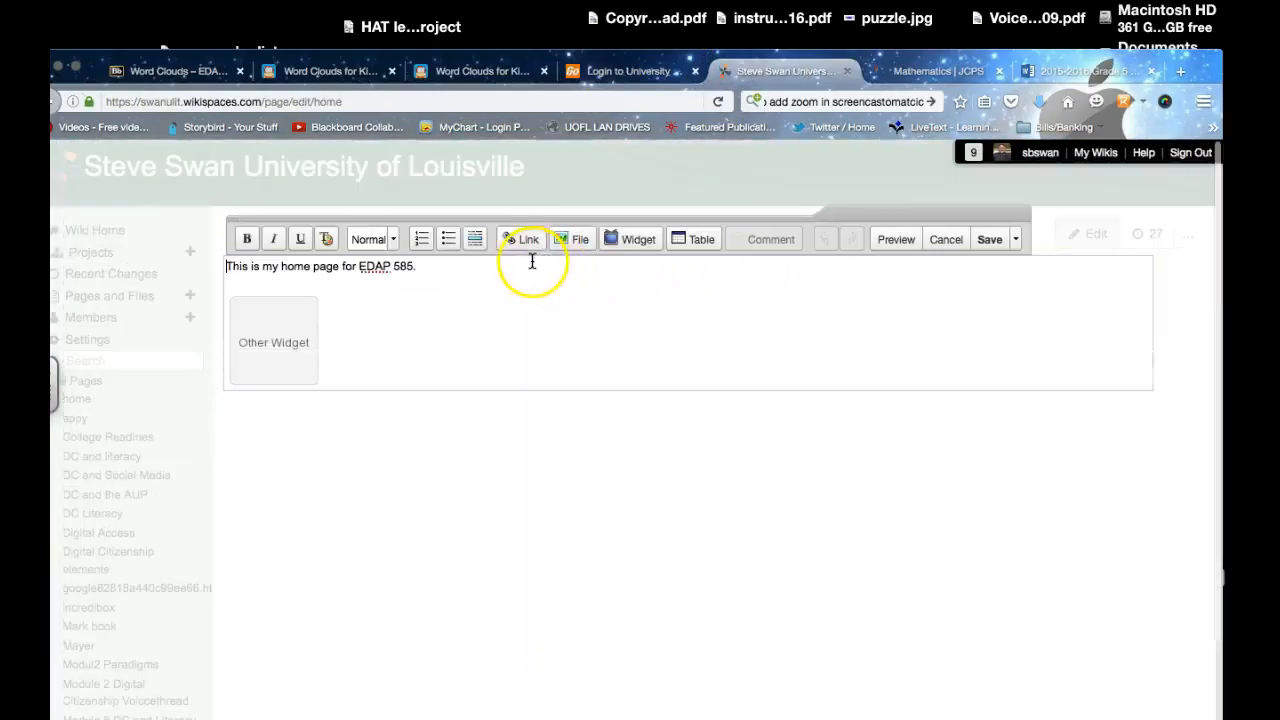
- Add two blank lines below the Other Widget placeholder on the home page
click(353, 352)
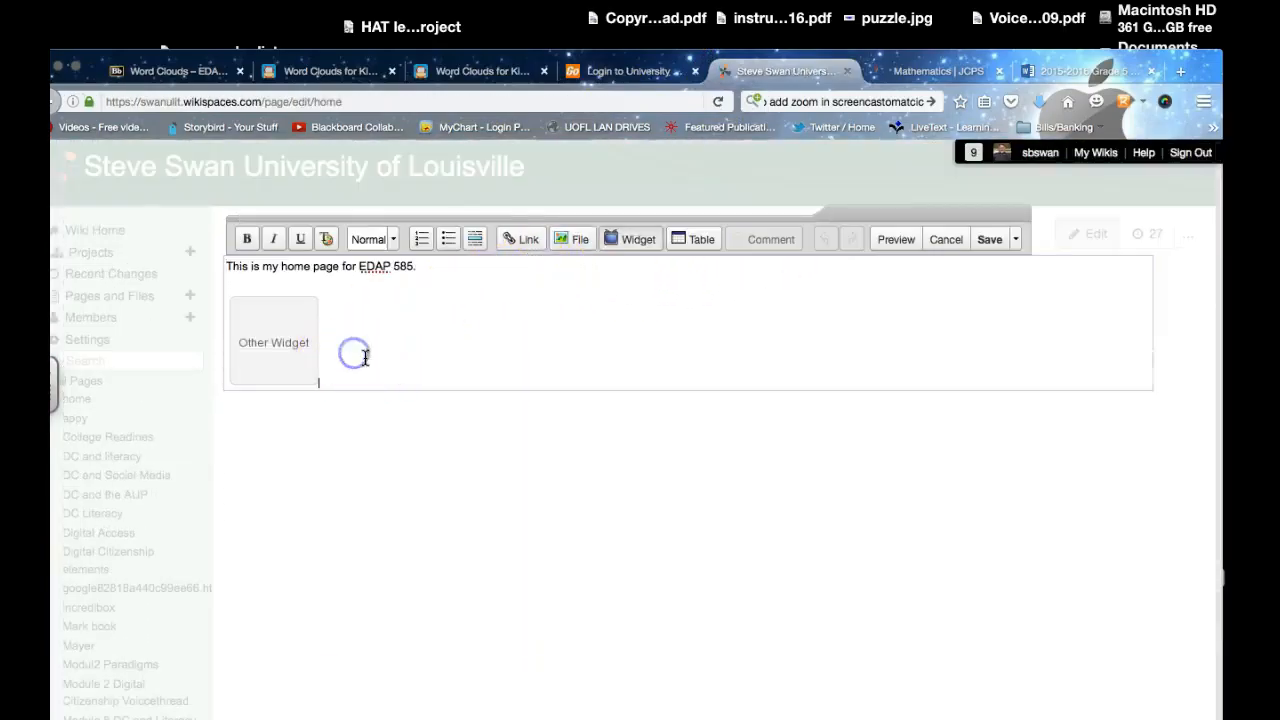
key(Return)
key(Return)
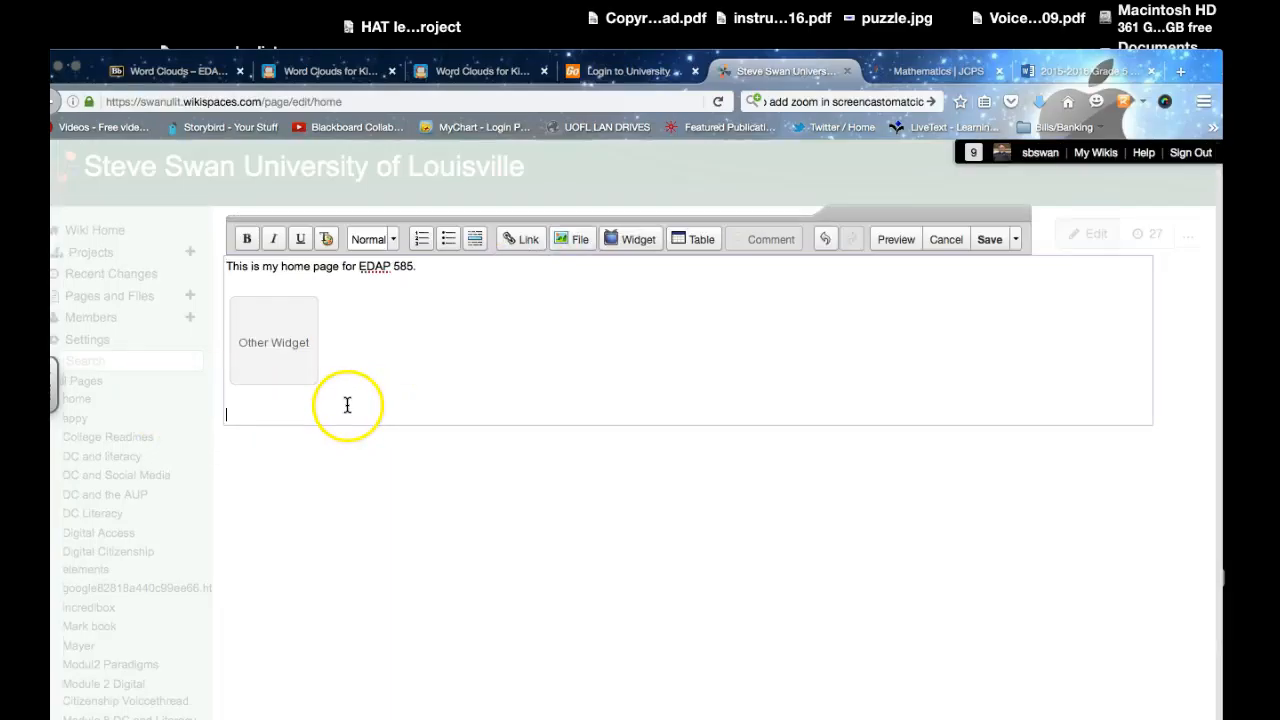
click(522, 245)
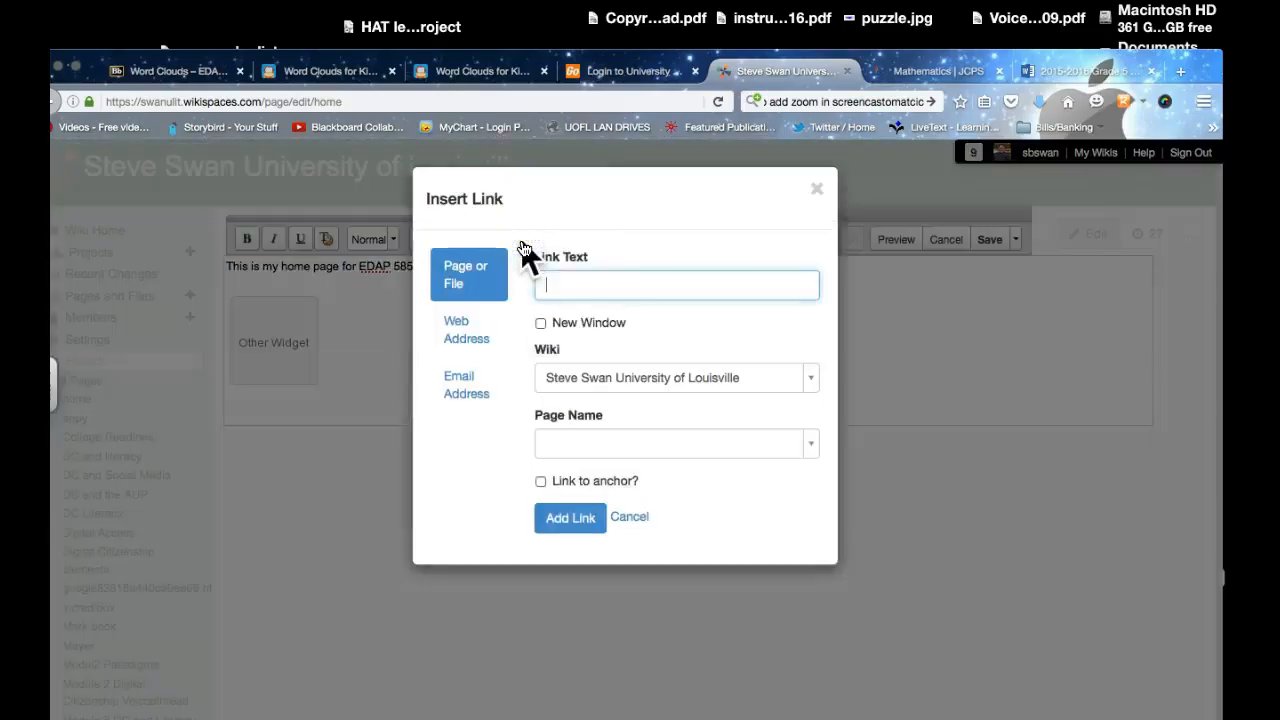
click(638, 518)
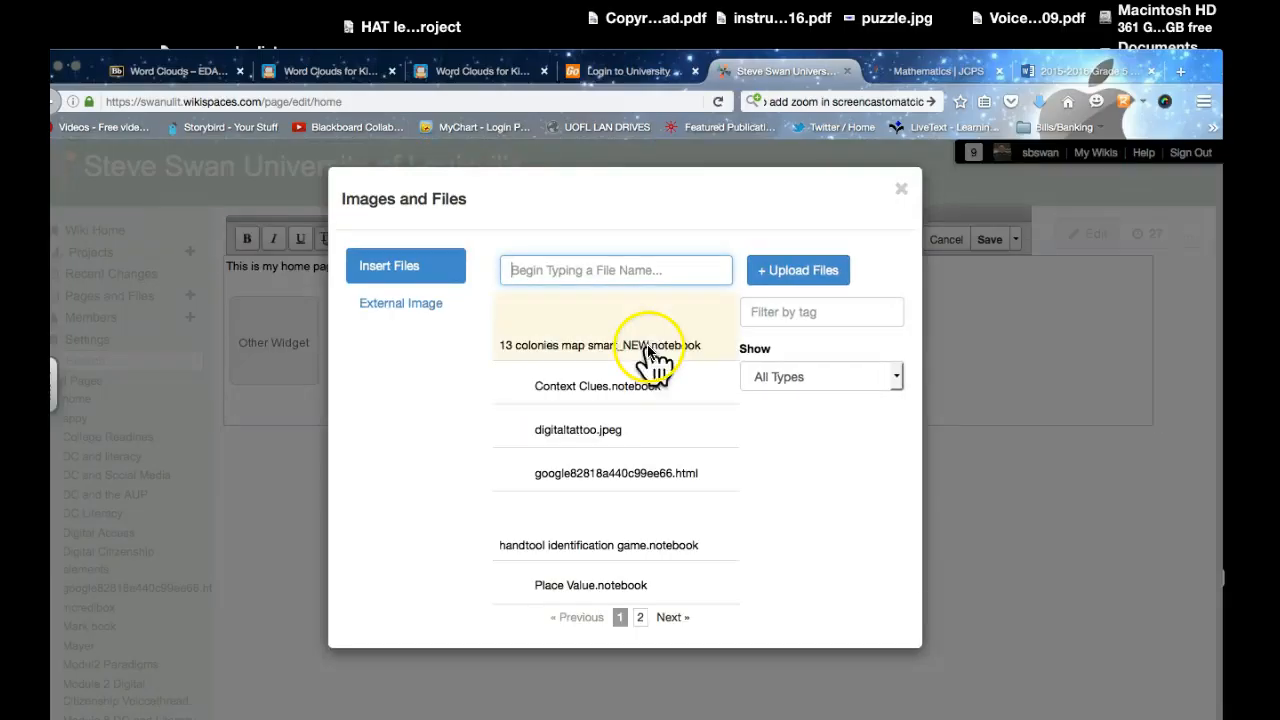
- Upload Fractions.jpeg from the Desktop to the wiki and insert it into the page below the widget
click(769, 272)
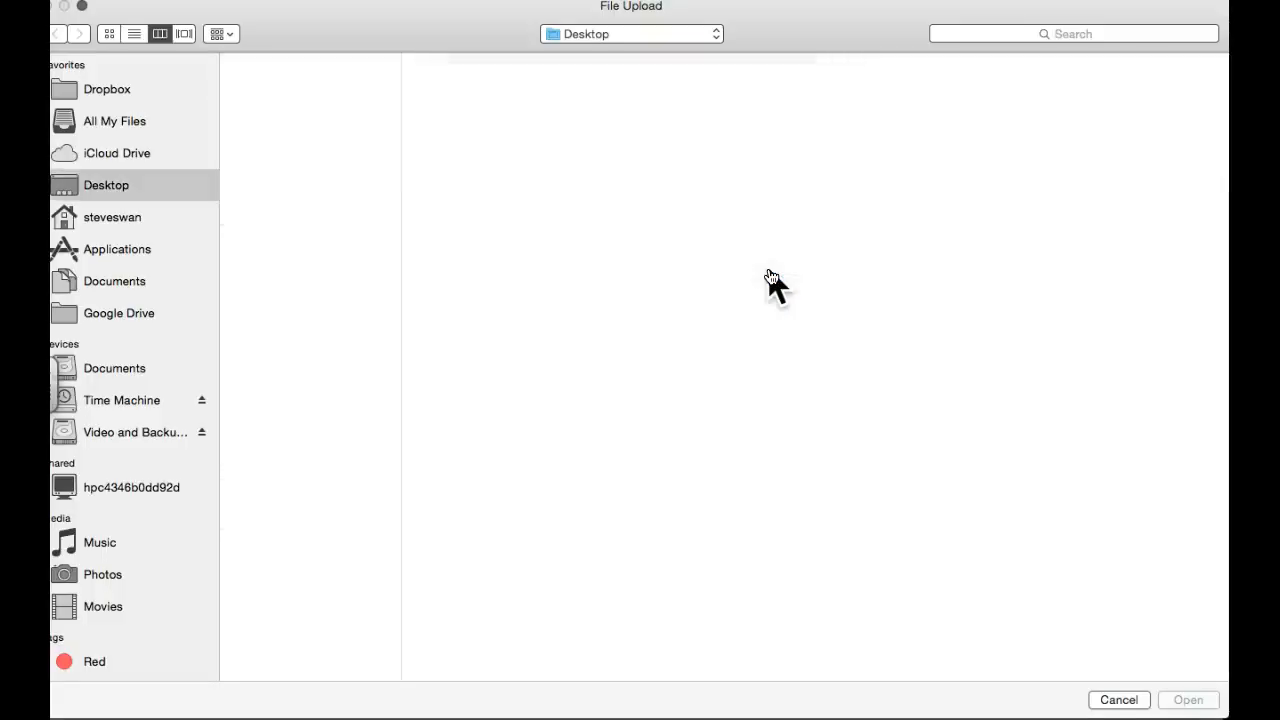
scroll(309, 306, down, 3)
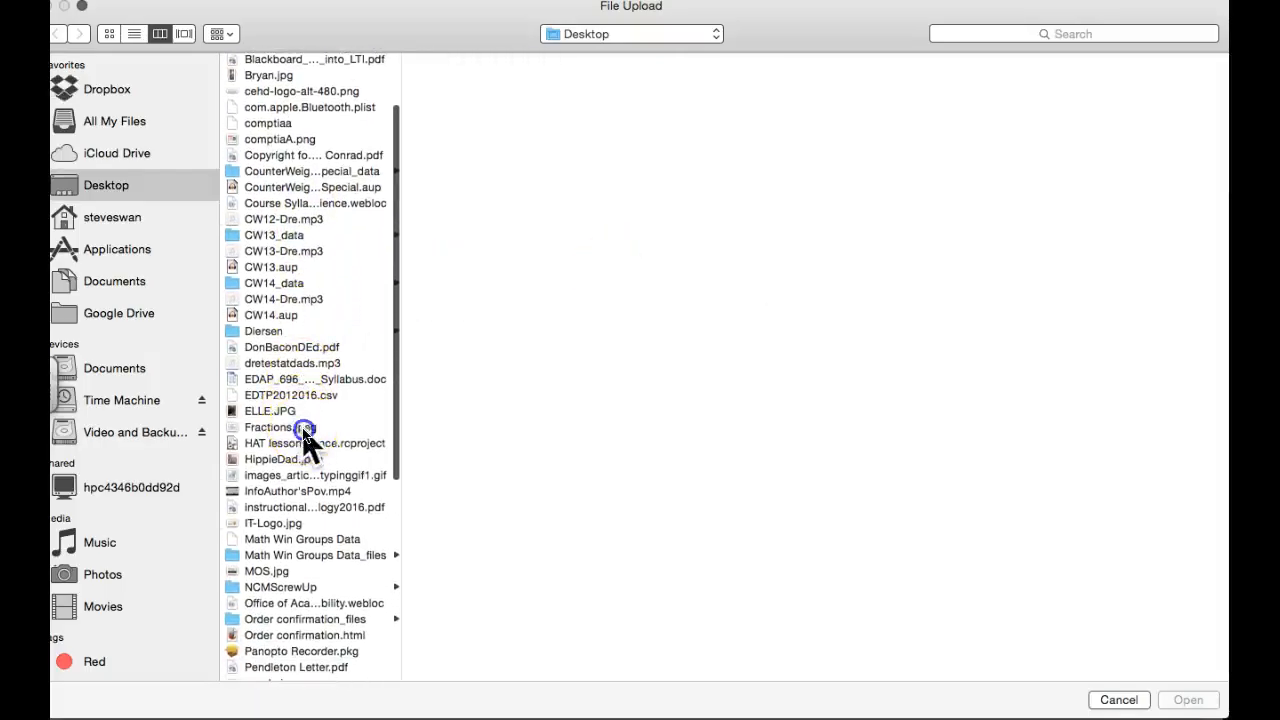
click(303, 431)
click(1188, 702)
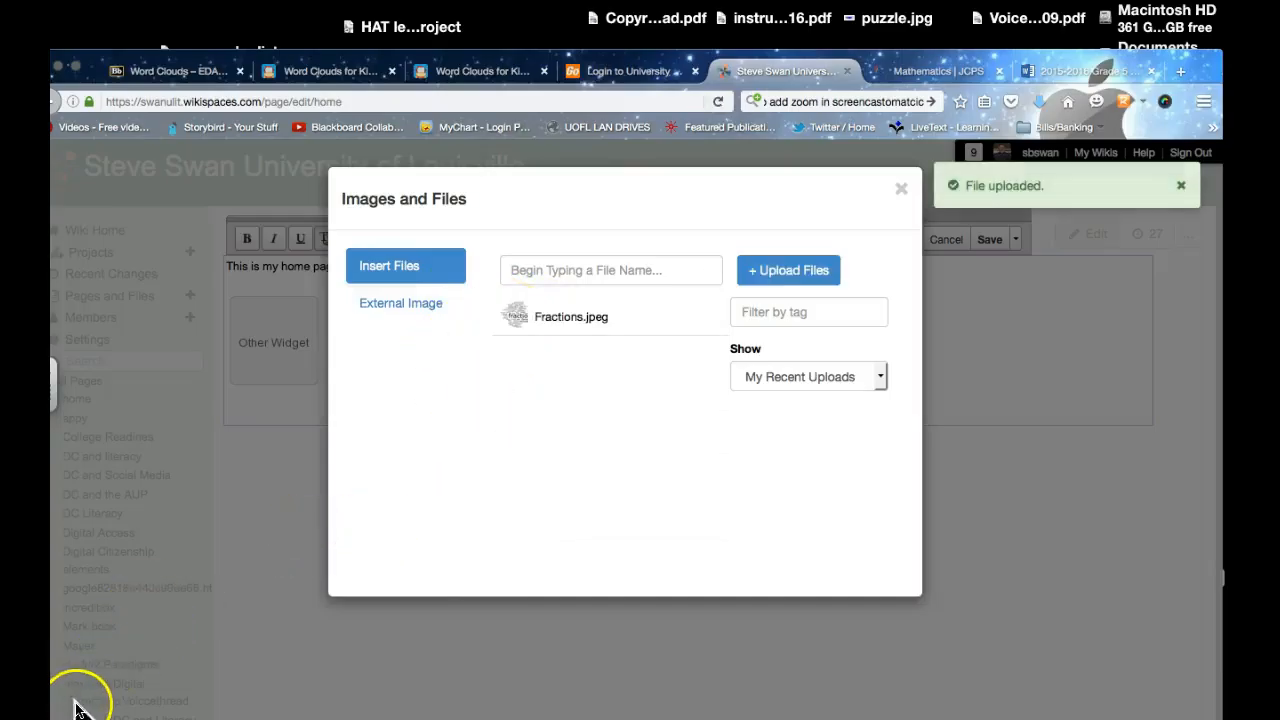
click(519, 318)
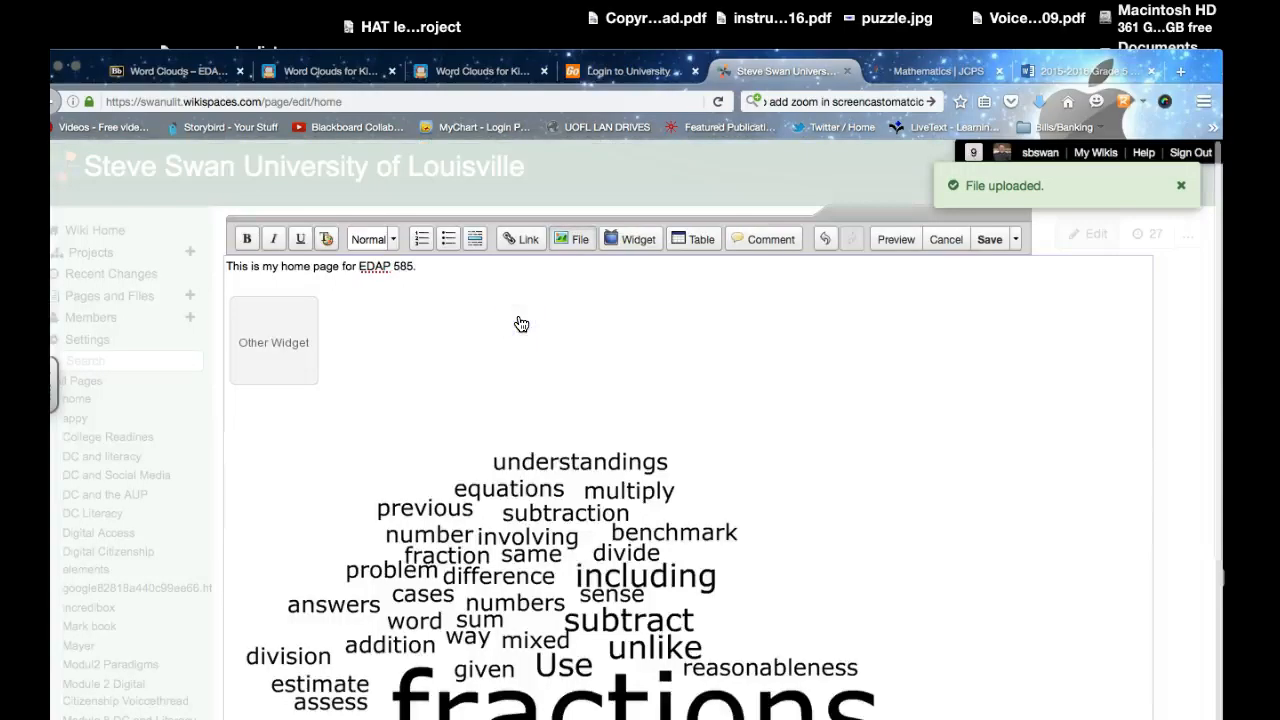
- Shrink the inserted word cloud image proportionally to about 70% of its inserted size
scroll(534, 508, down, 2)
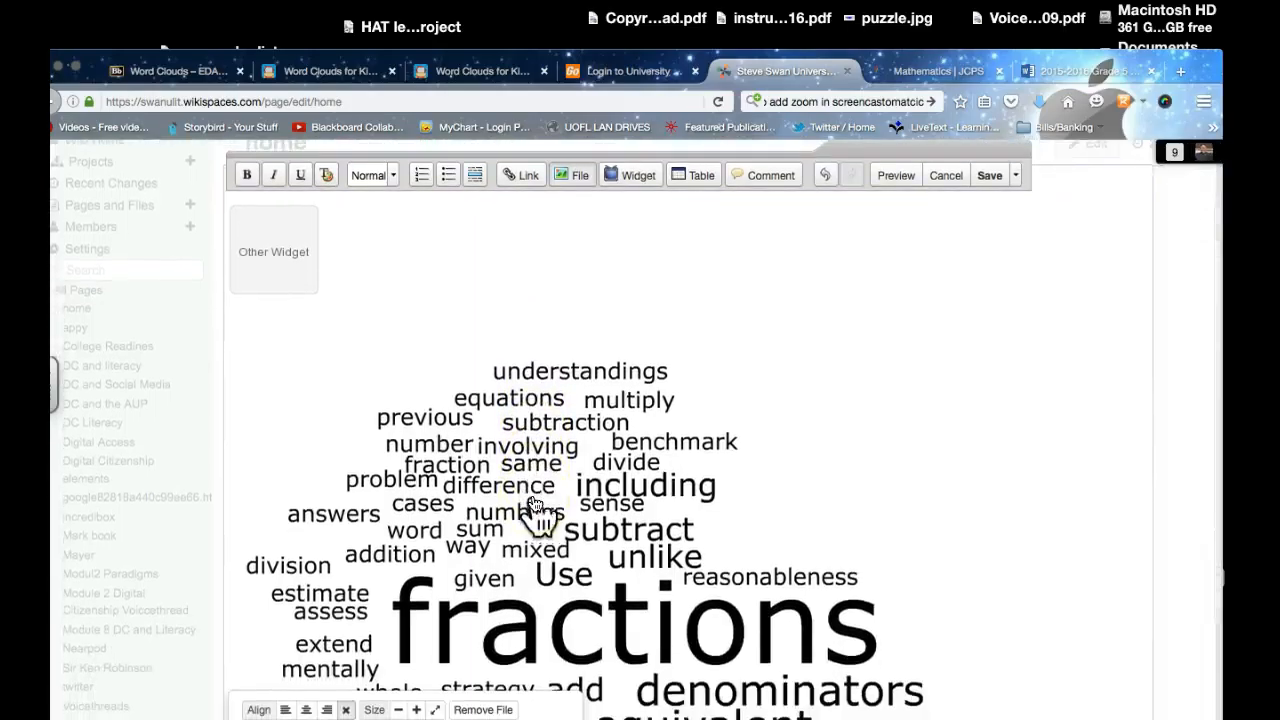
click(568, 475)
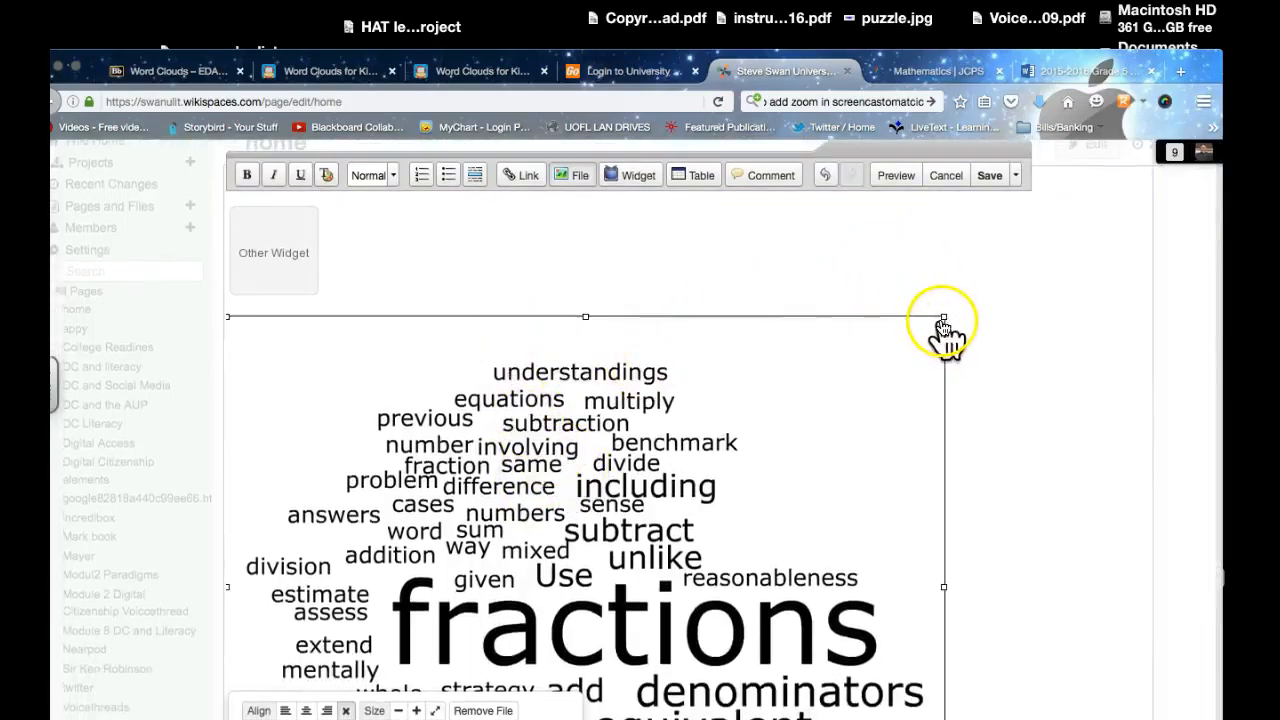
drag(940, 316, 632, 494)
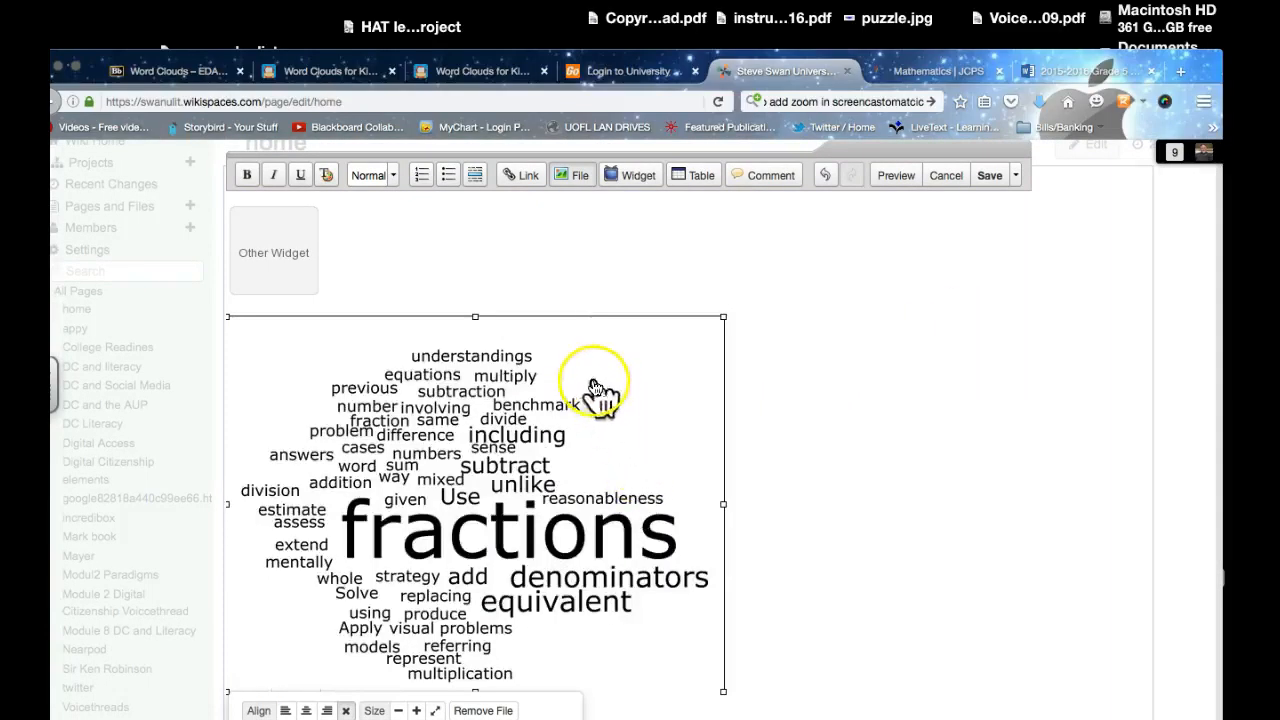
- Enlarge the word cloud image proportionally to about 115% of its current size and save the home page
drag(724, 315, 934, 272)
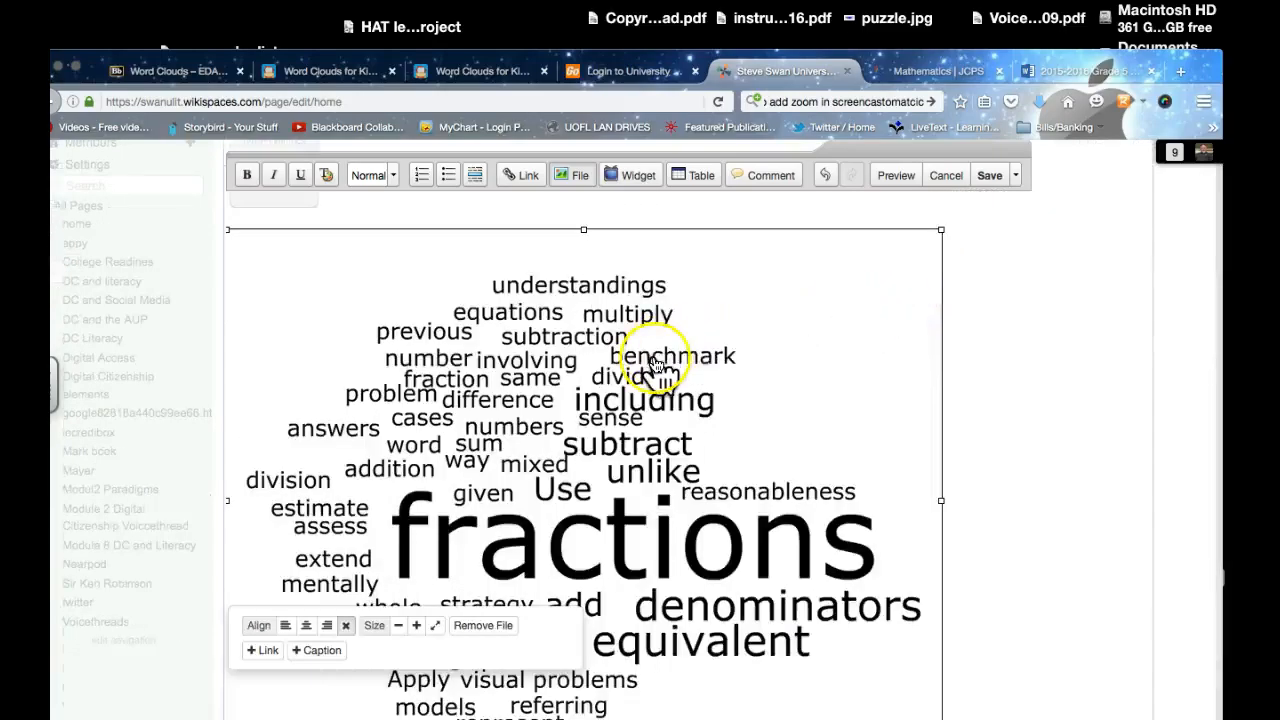
scroll(651, 365, up, 3)
scroll(775, 410, down, 1)
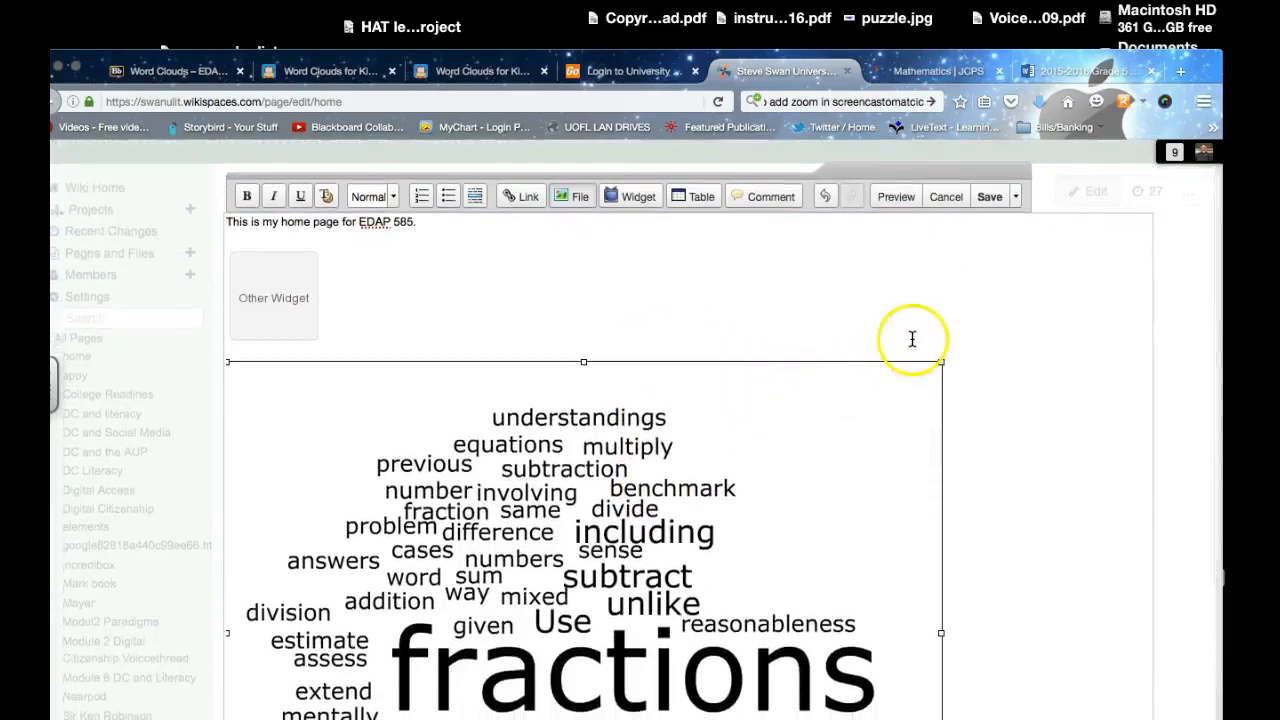
drag(941, 361, 532, 476)
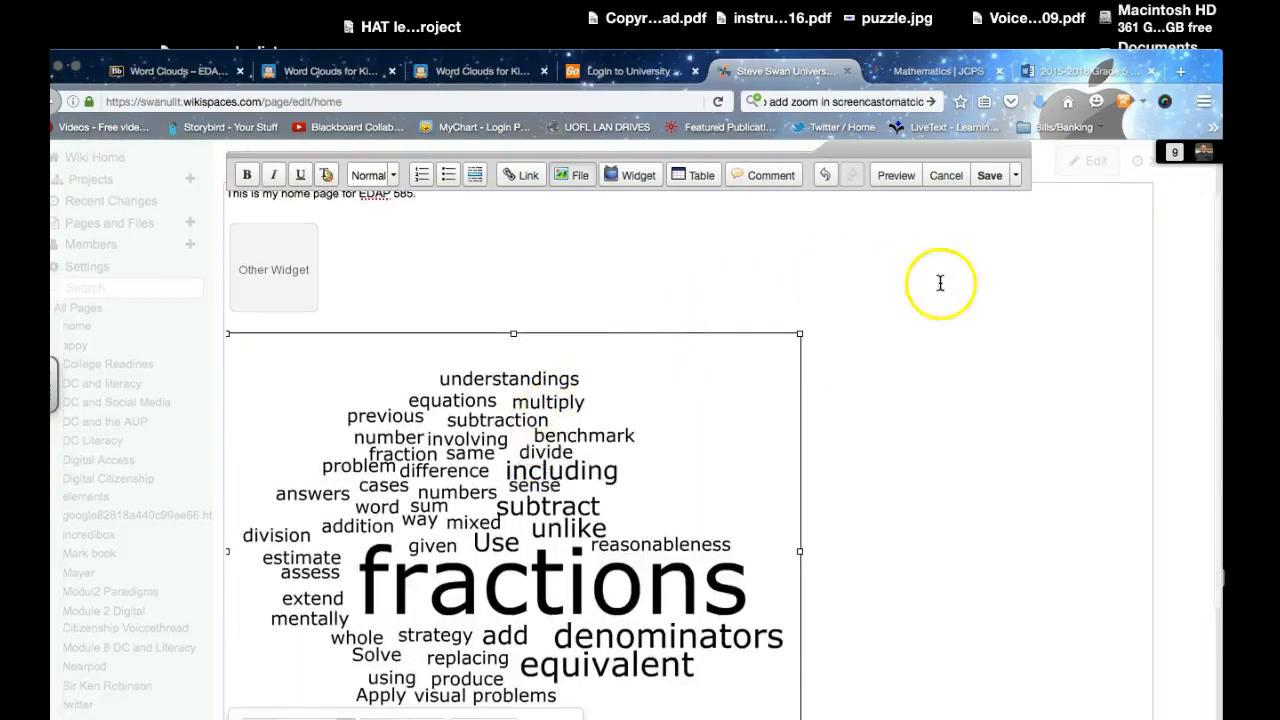
click(990, 177)
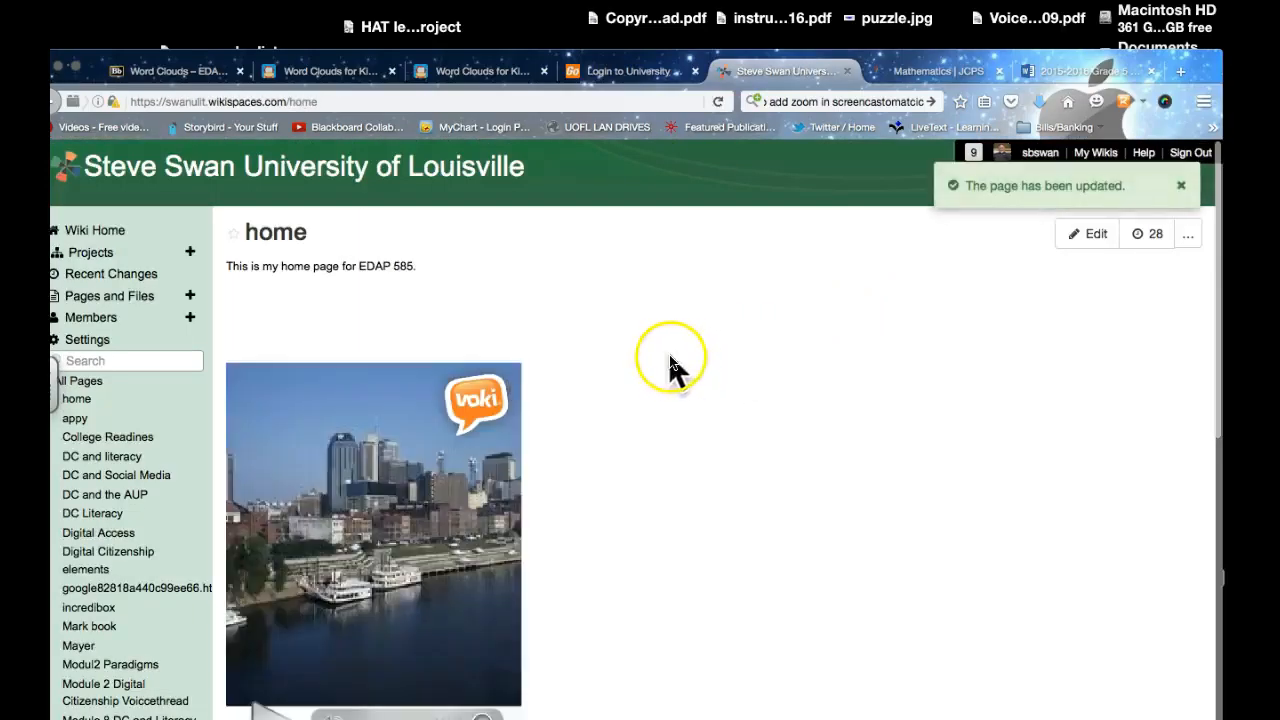
- Review the saved home page from the introductory text and Voki avatar down to the fractions word cloud
scroll(606, 360, down, 1)
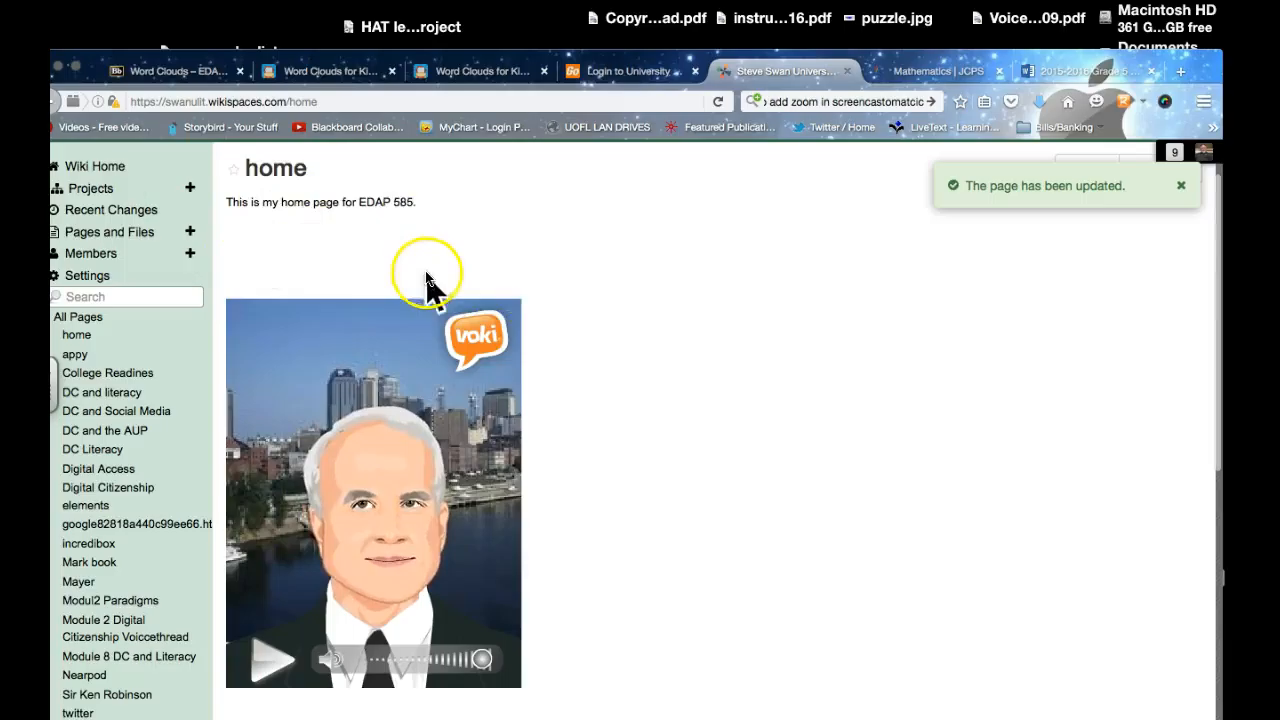
scroll(573, 305, down, 3)
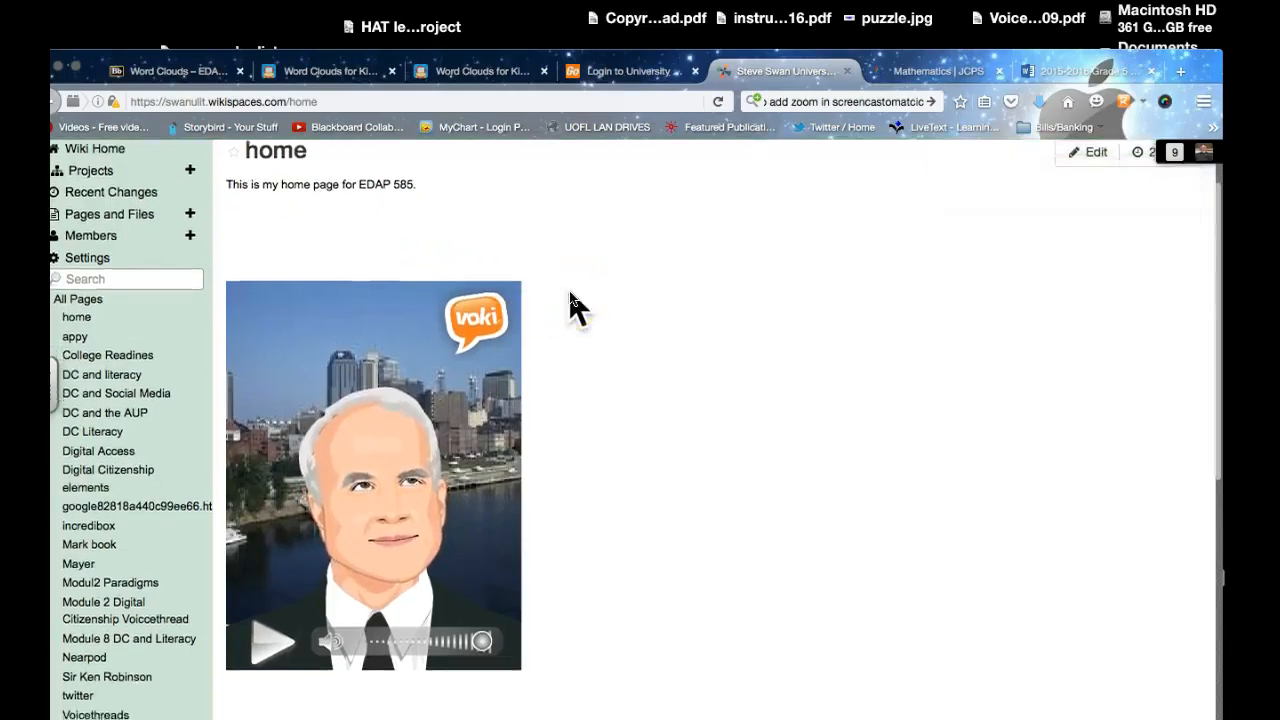
scroll(573, 305, down, 8)
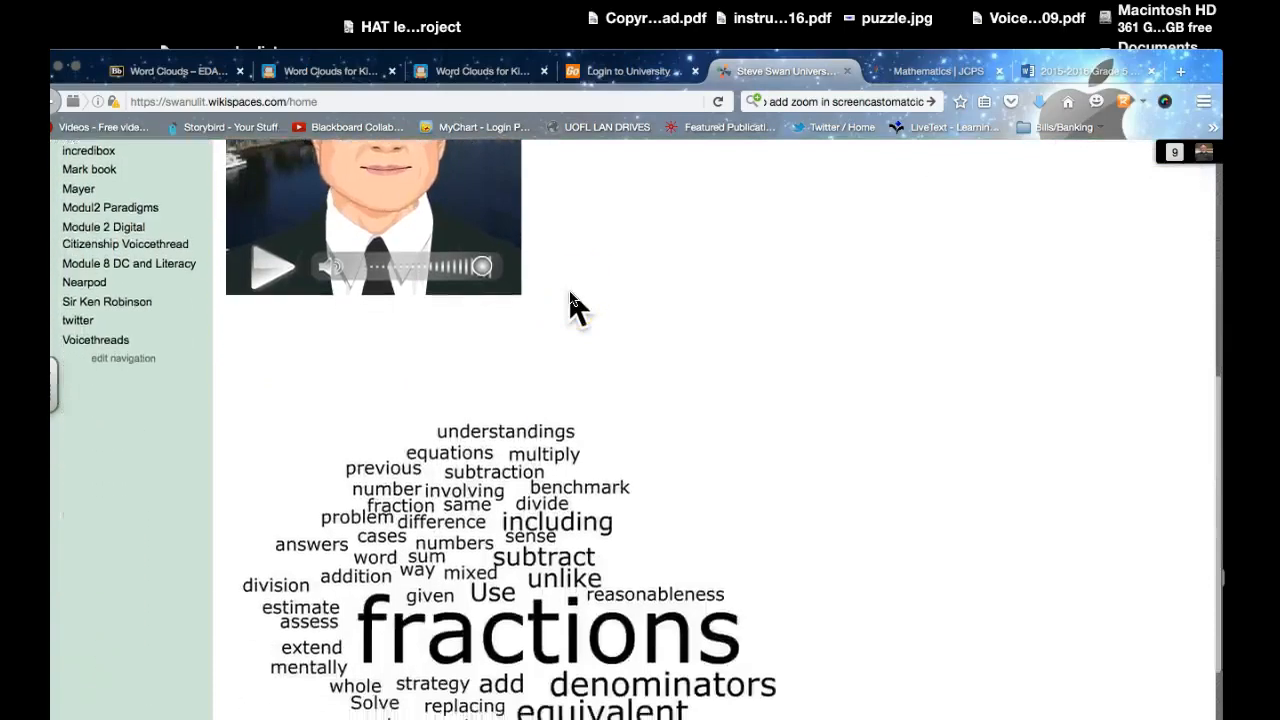
scroll(570, 305, down, 2)
scroll(409, 166, up, 4)
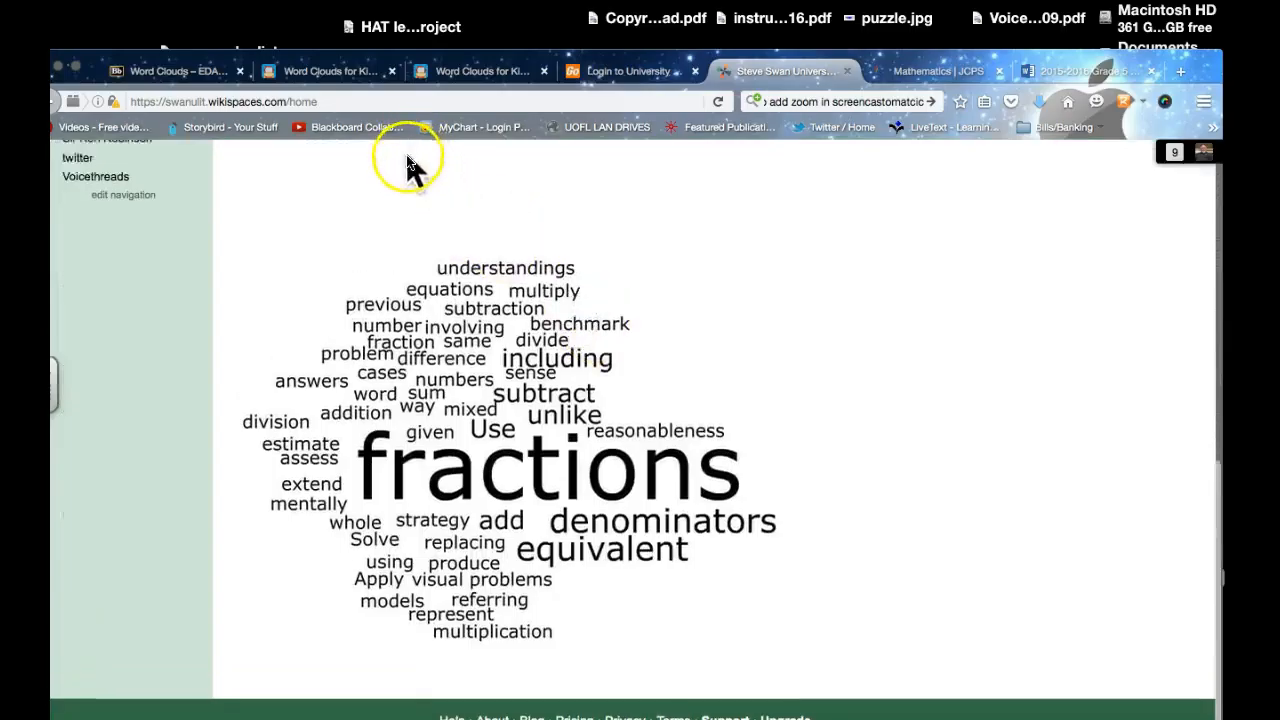
scroll(409, 166, up, 4)
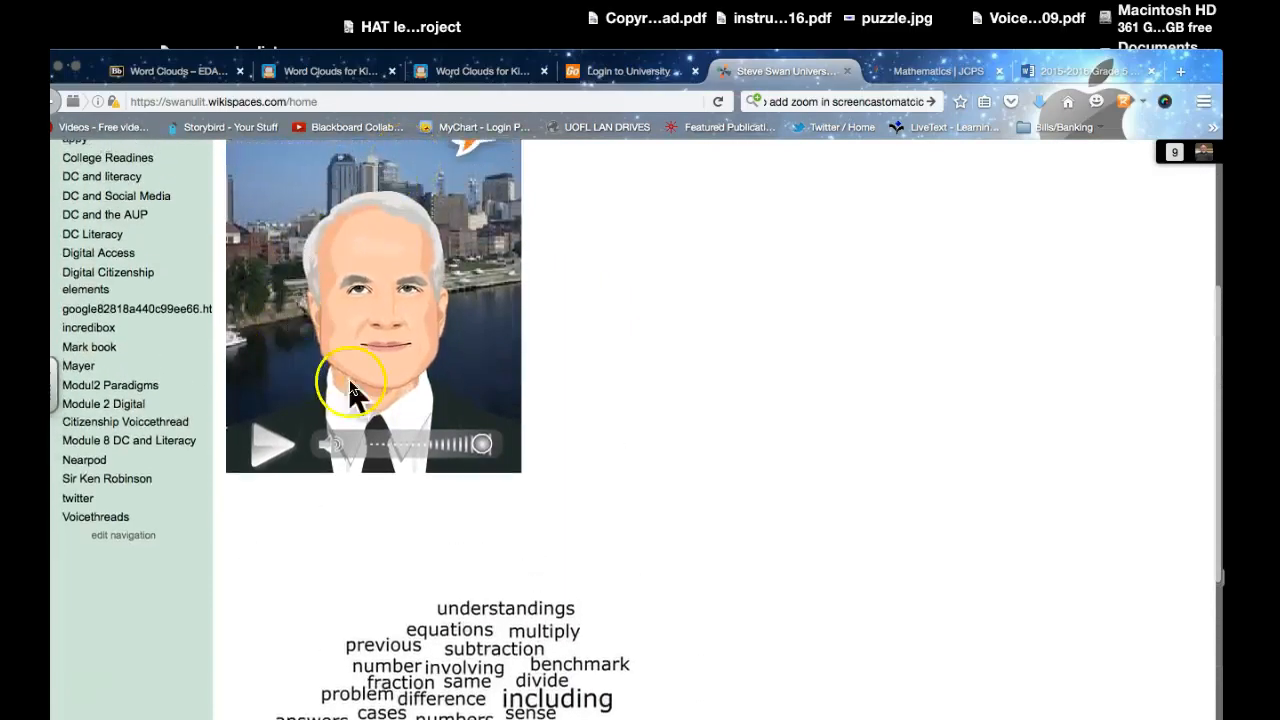
- Play the Voki avatar on the home page and check the word cloud's placement below it
click(270, 445)
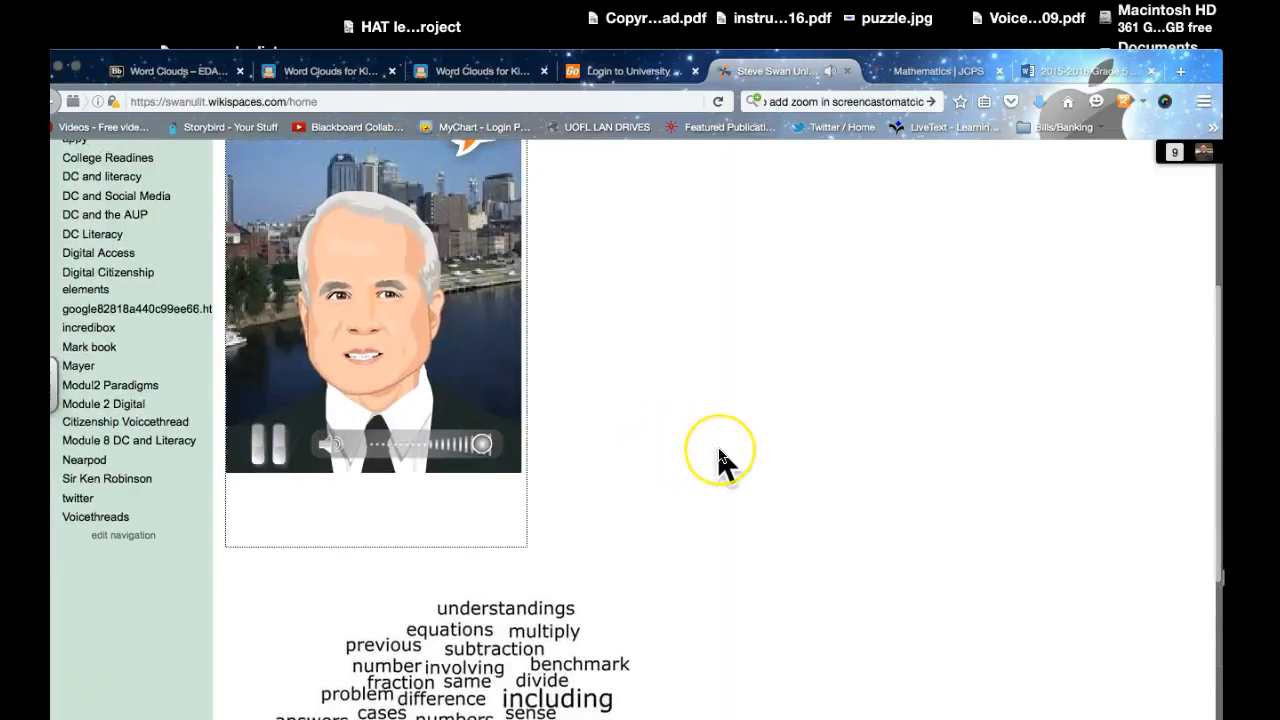
scroll(722, 462, down, 7)
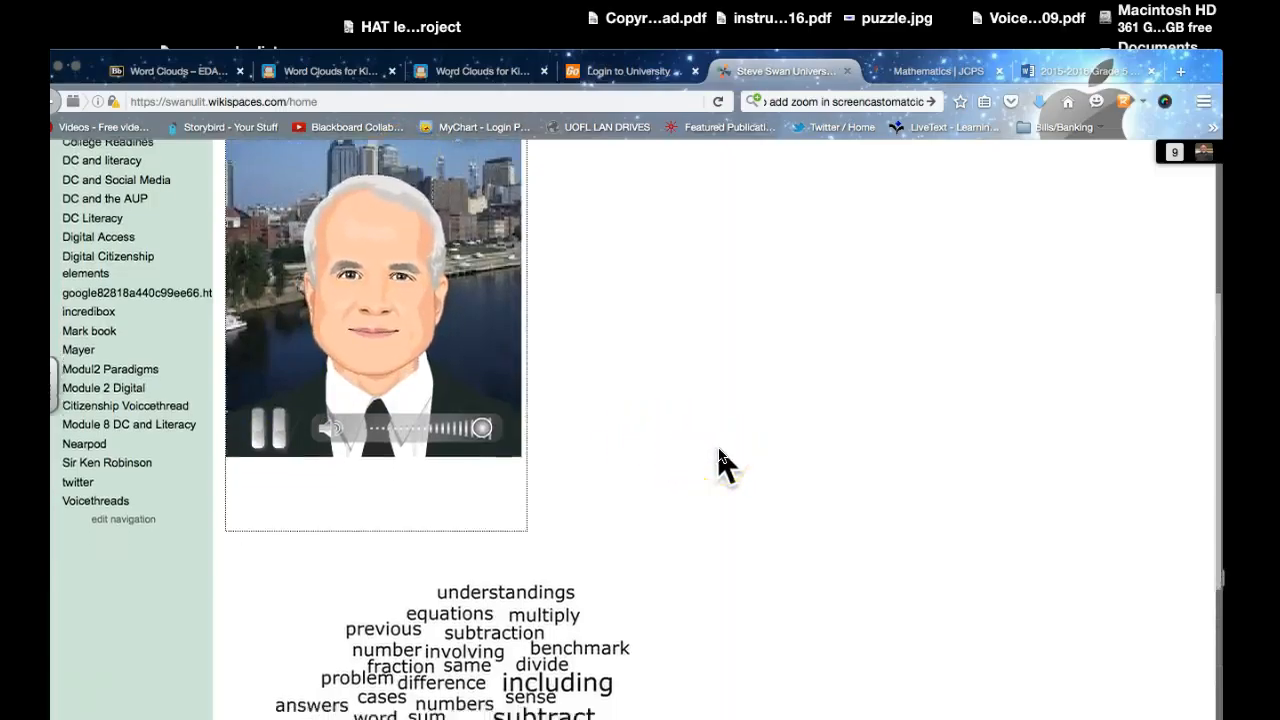
click(444, 399)
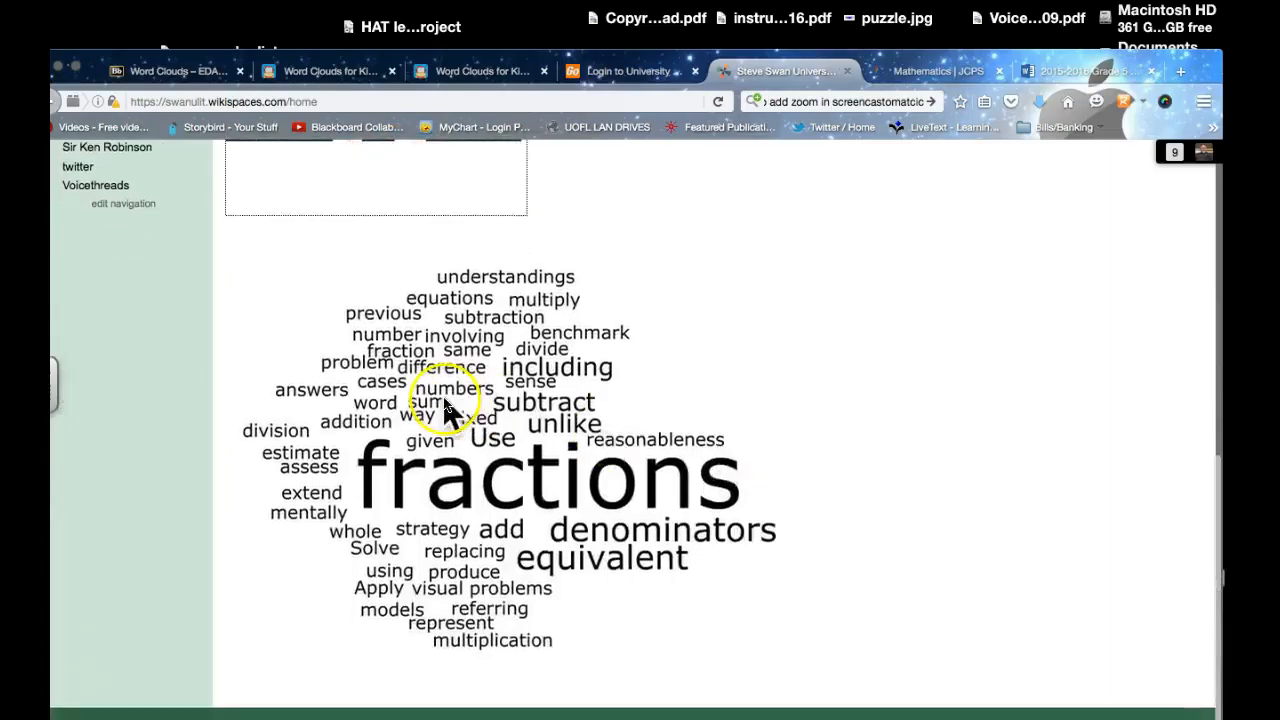
click(474, 398)
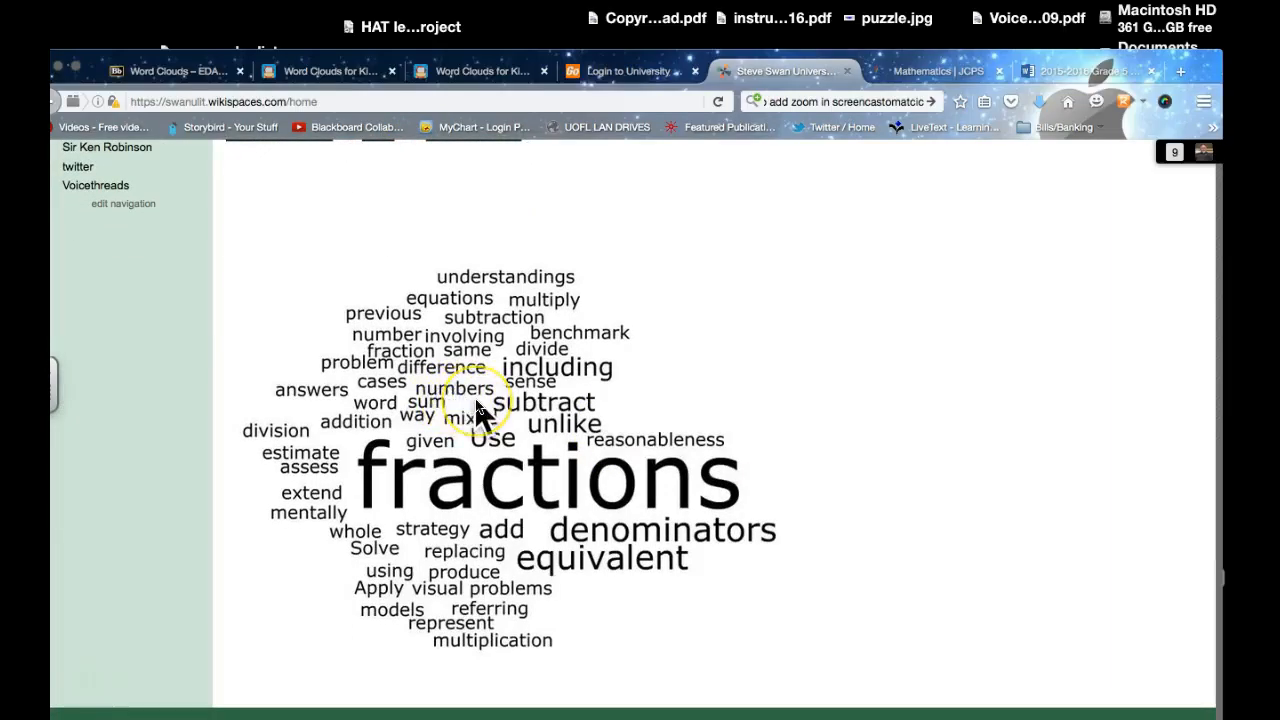
scroll(474, 397, down, 2)
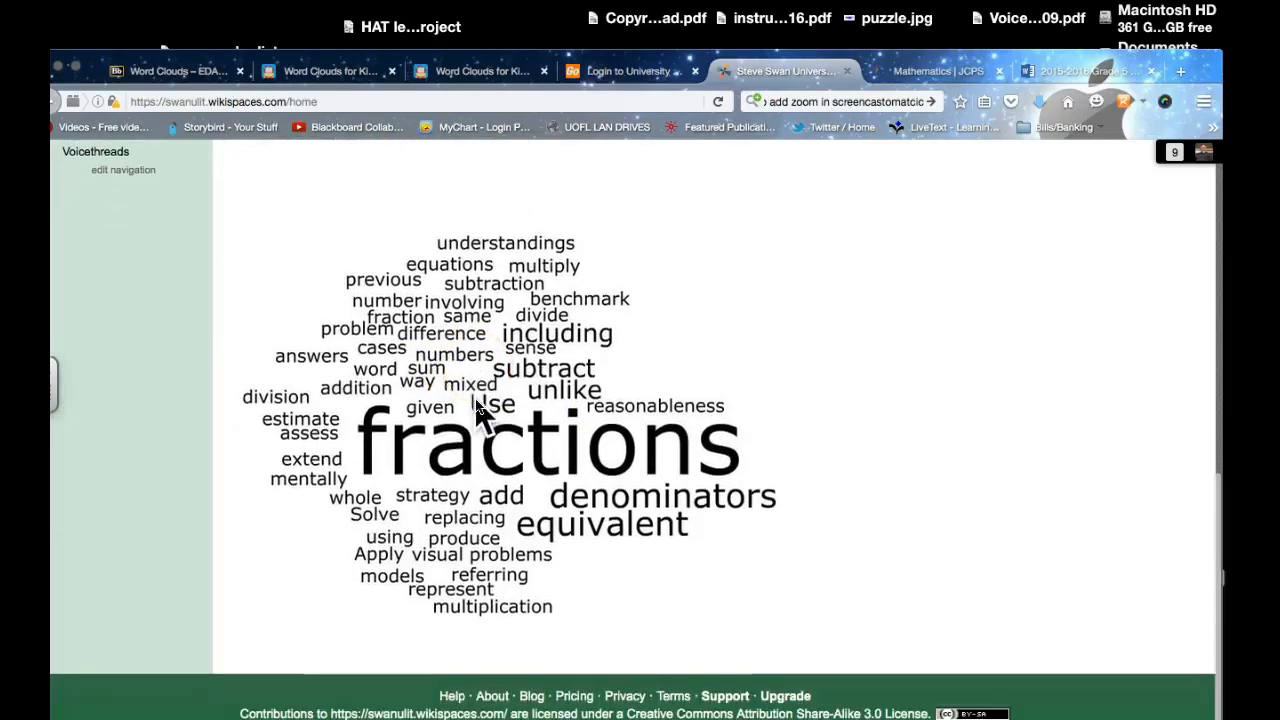
scroll(474, 397, up, 10)
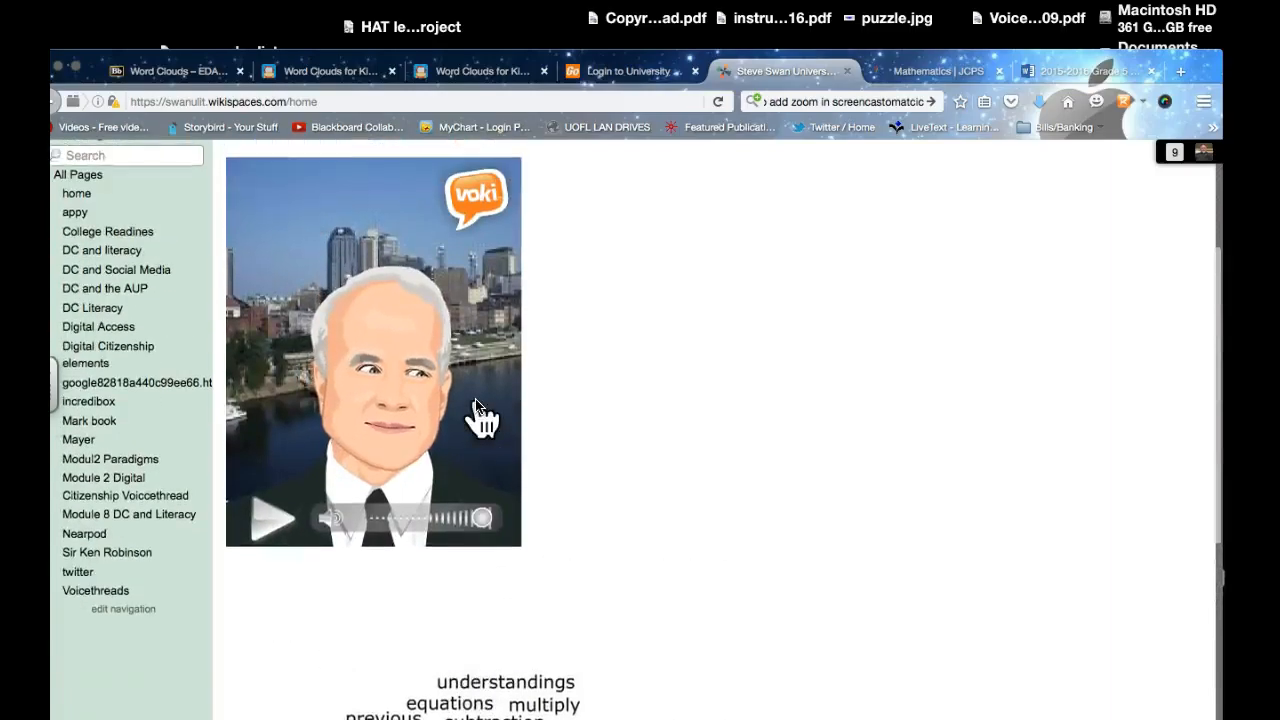
scroll(466, 409, down, 4)
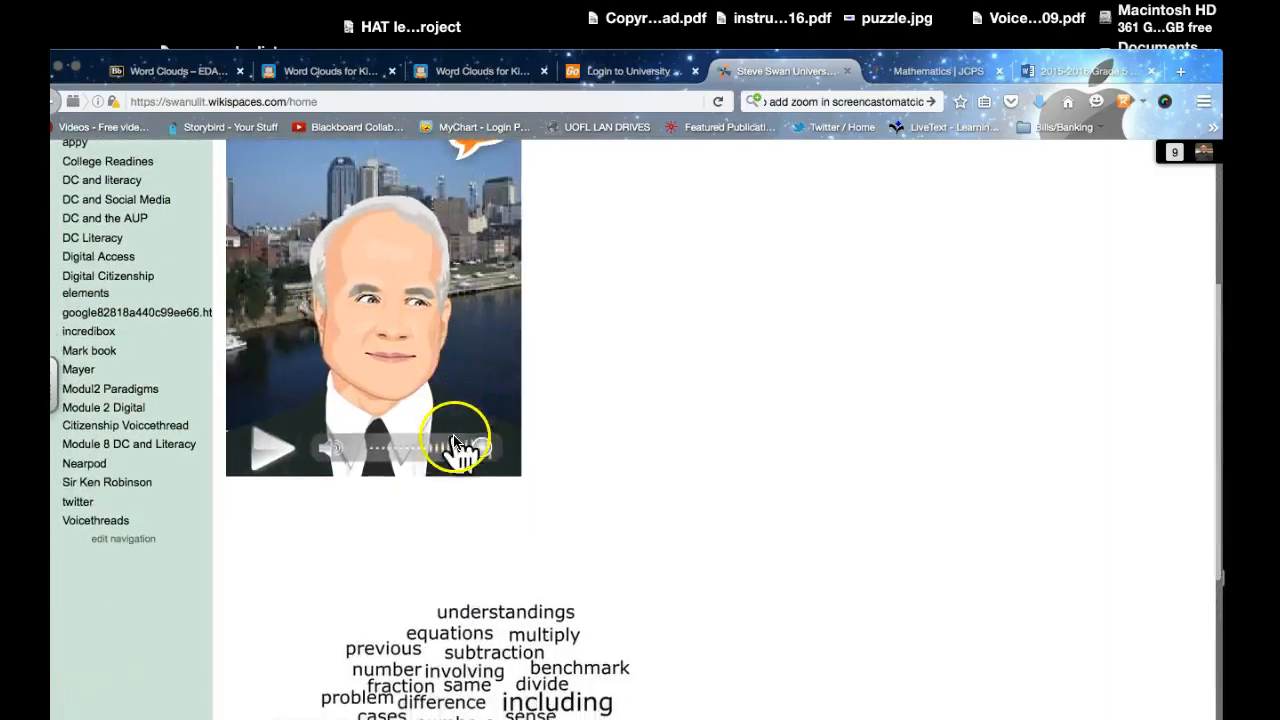